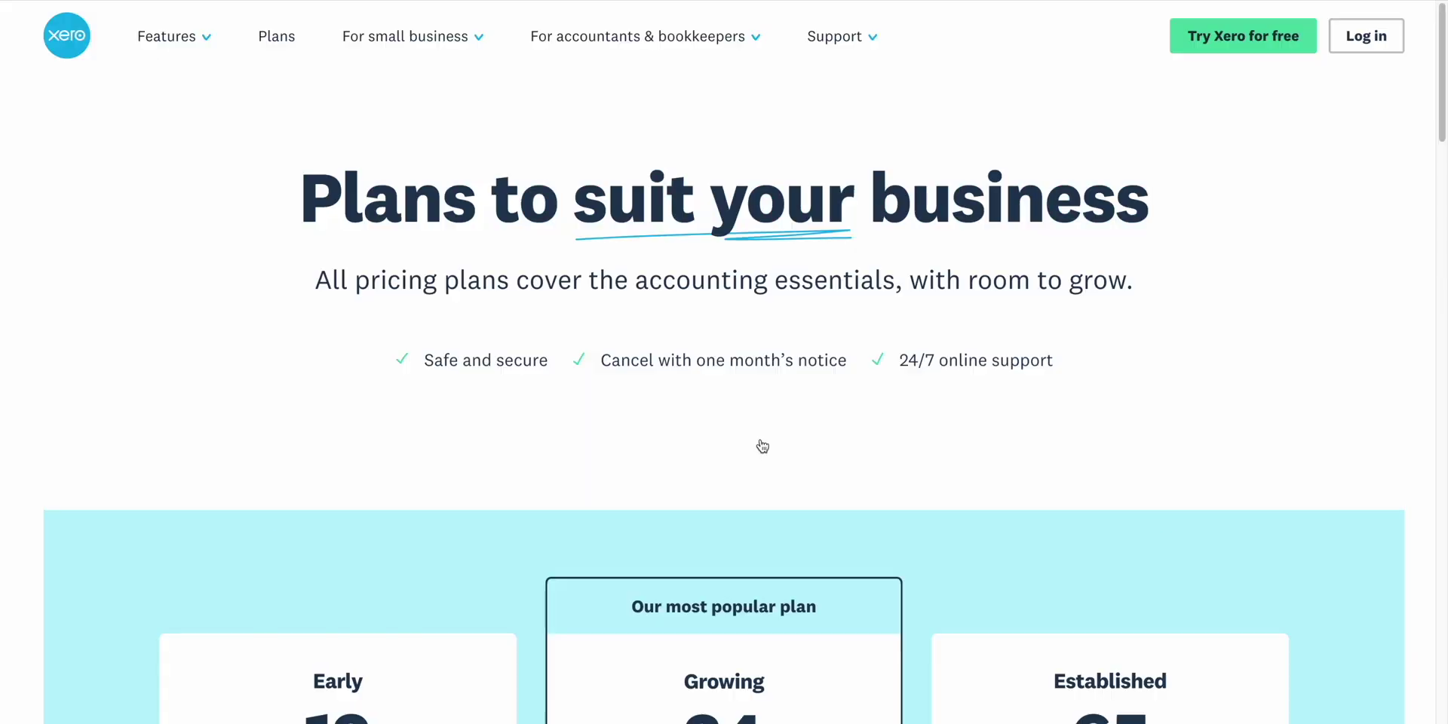
Scroll down the Plans page to the Early, Growing and Established pricing cards.
left_click_drag(1442, 143, 1436, 234)
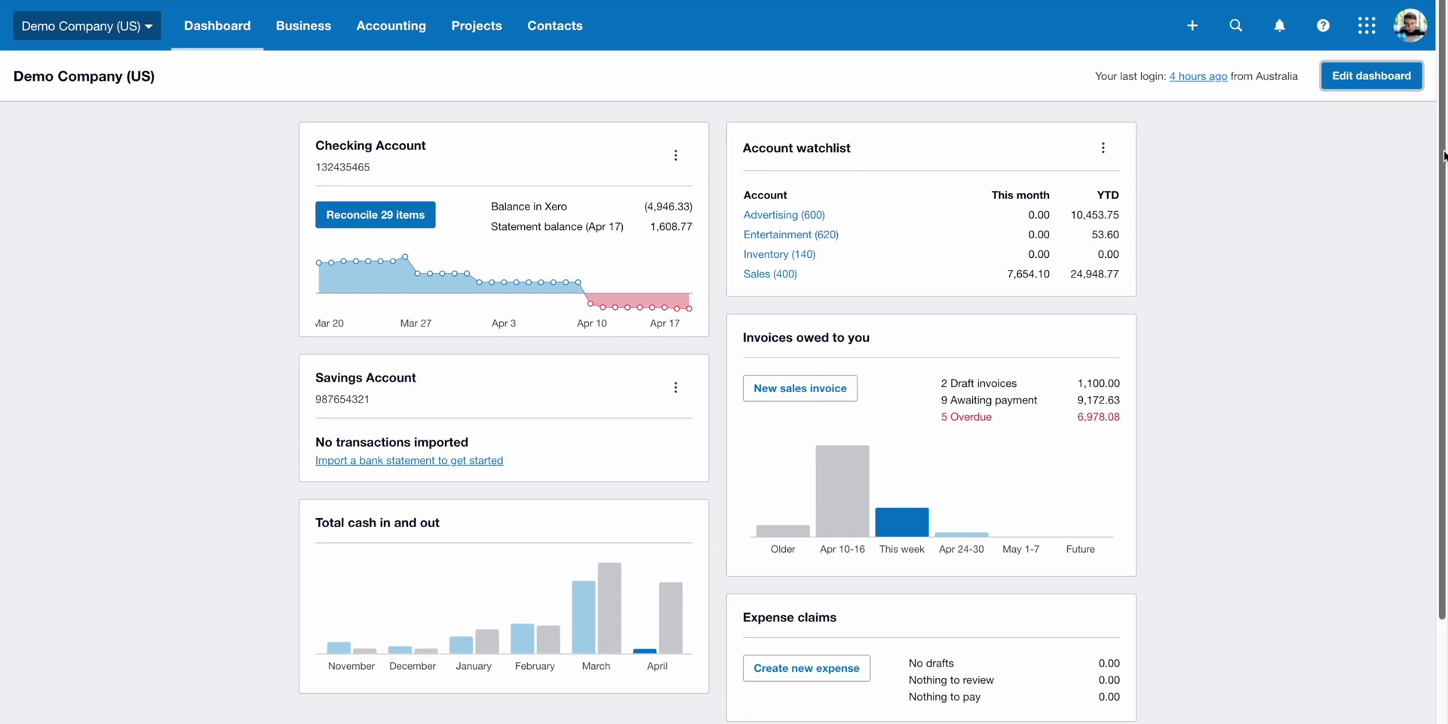
Scroll down the dashboard to the bills panel showing 17 awaiting payment and 4 overdue.
scroll(1374, 155, "down", 4)
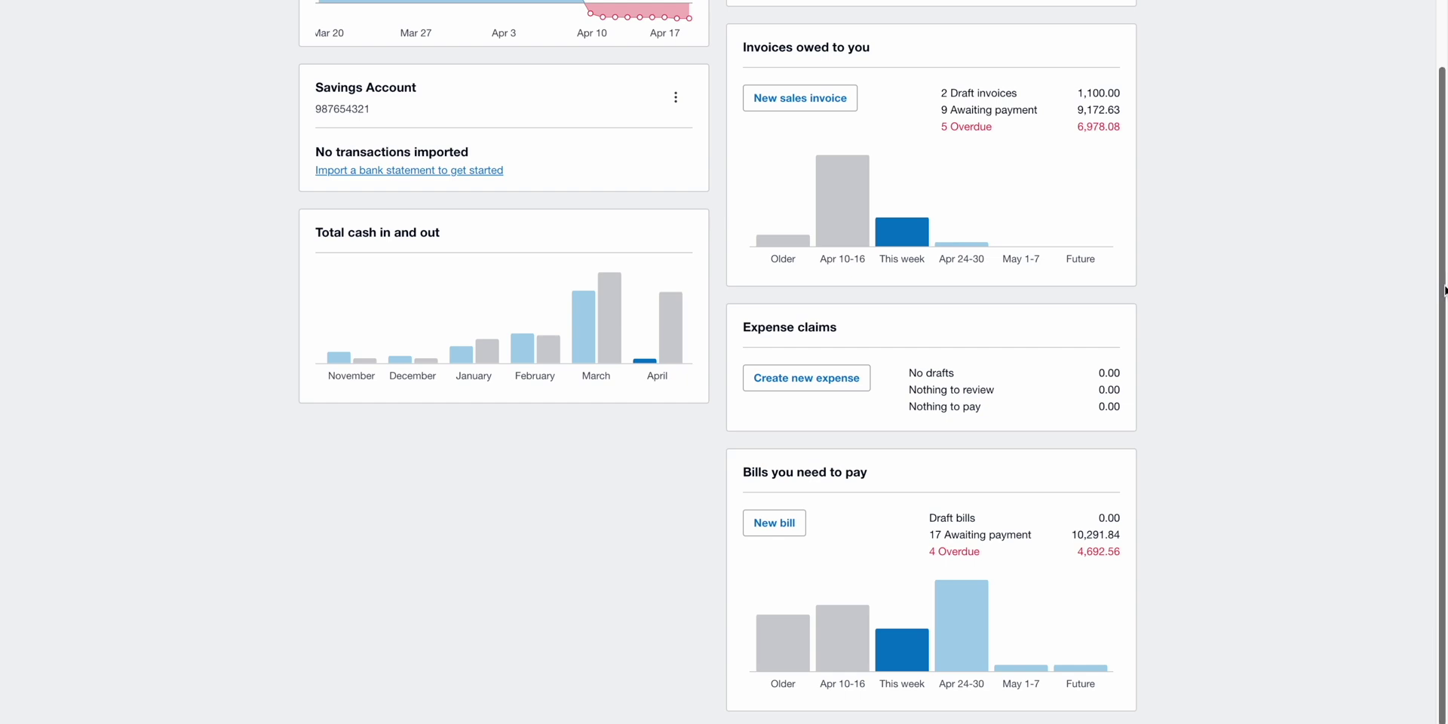
Hide the Savings Account and Expense claims cards in the dashboard editor.
scroll(1444, 291, "up", 4)
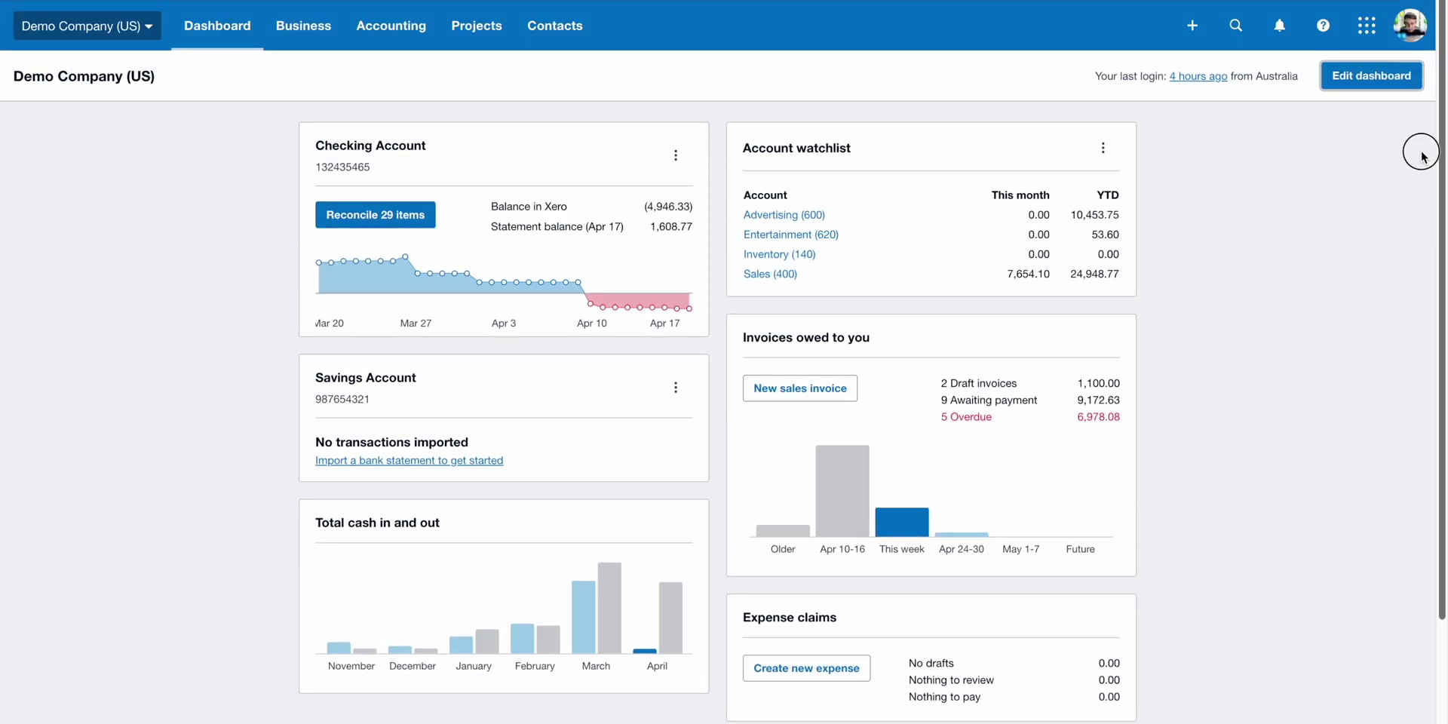
left_click(1392, 83)
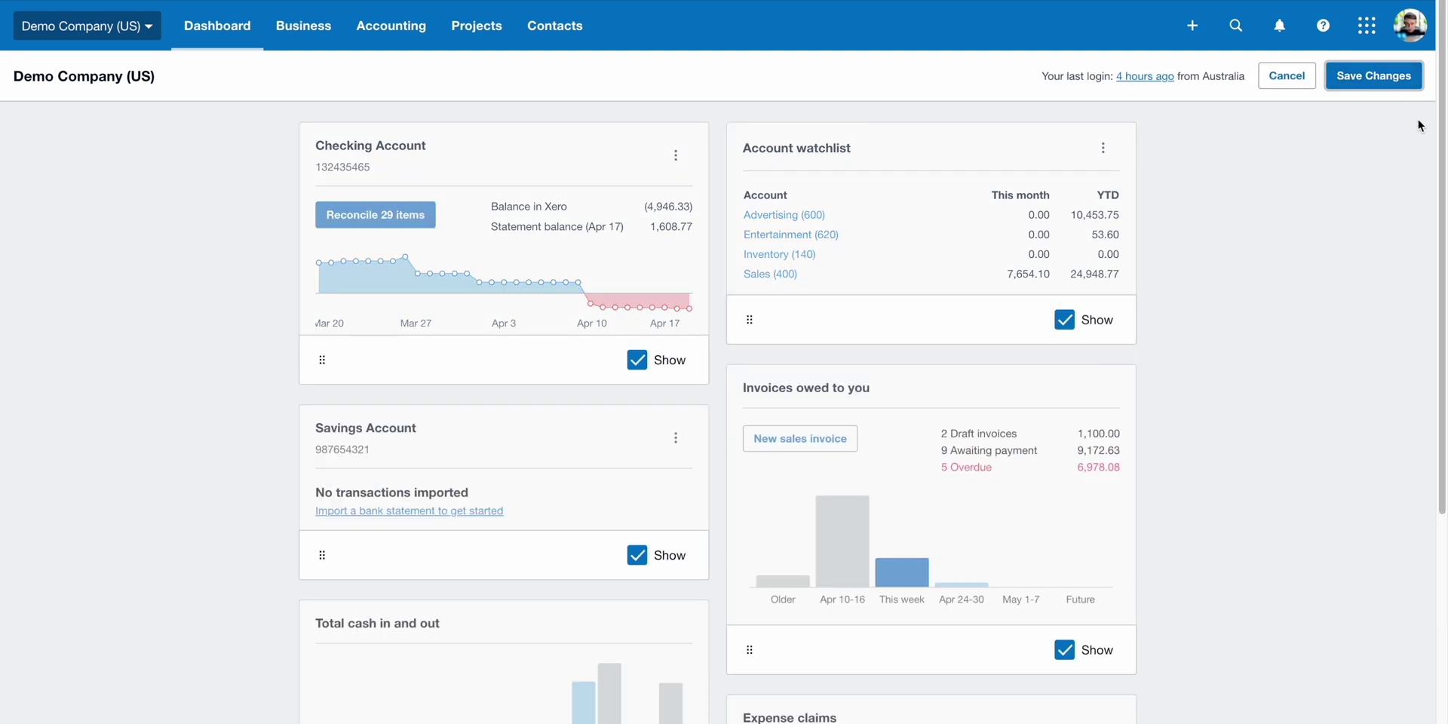
left_click(637, 555)
scroll(637, 555, "down", 4)
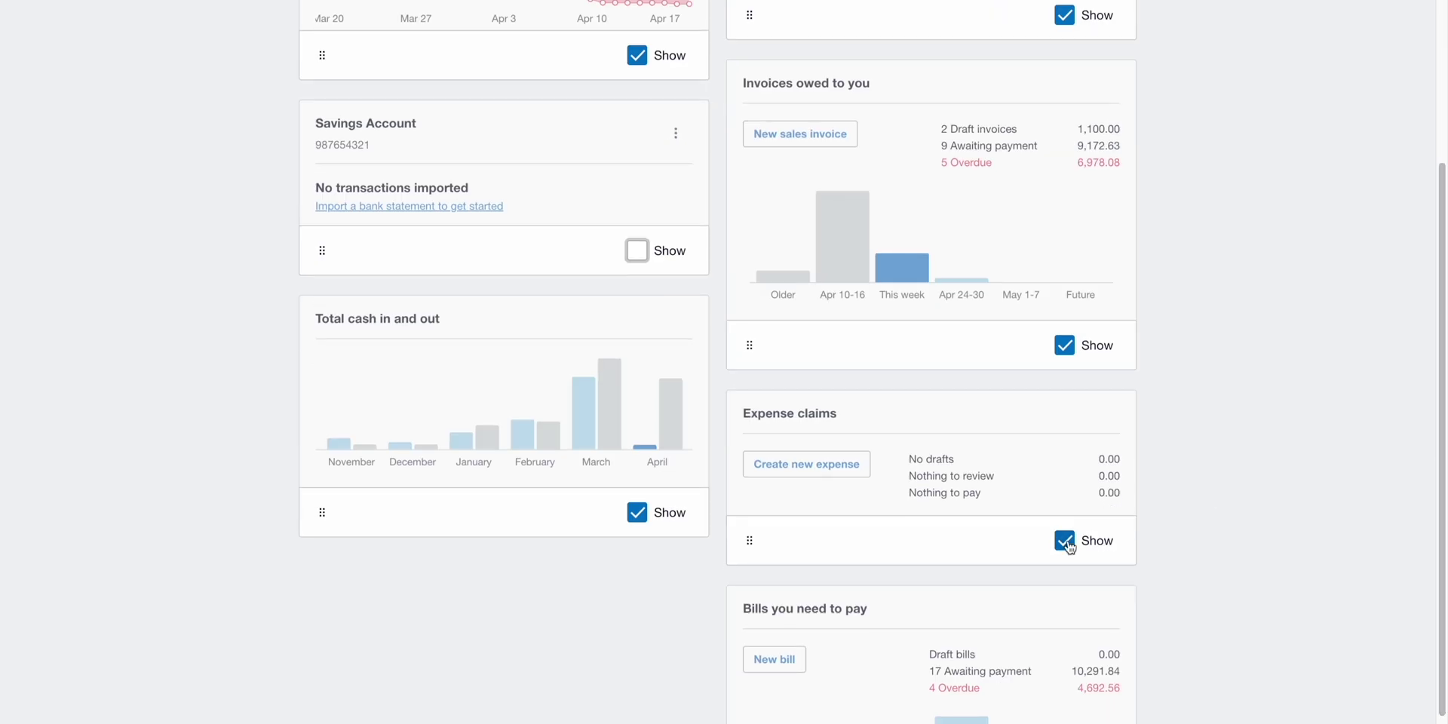
left_click(1063, 540)
scroll(874, 362, "up", 4)
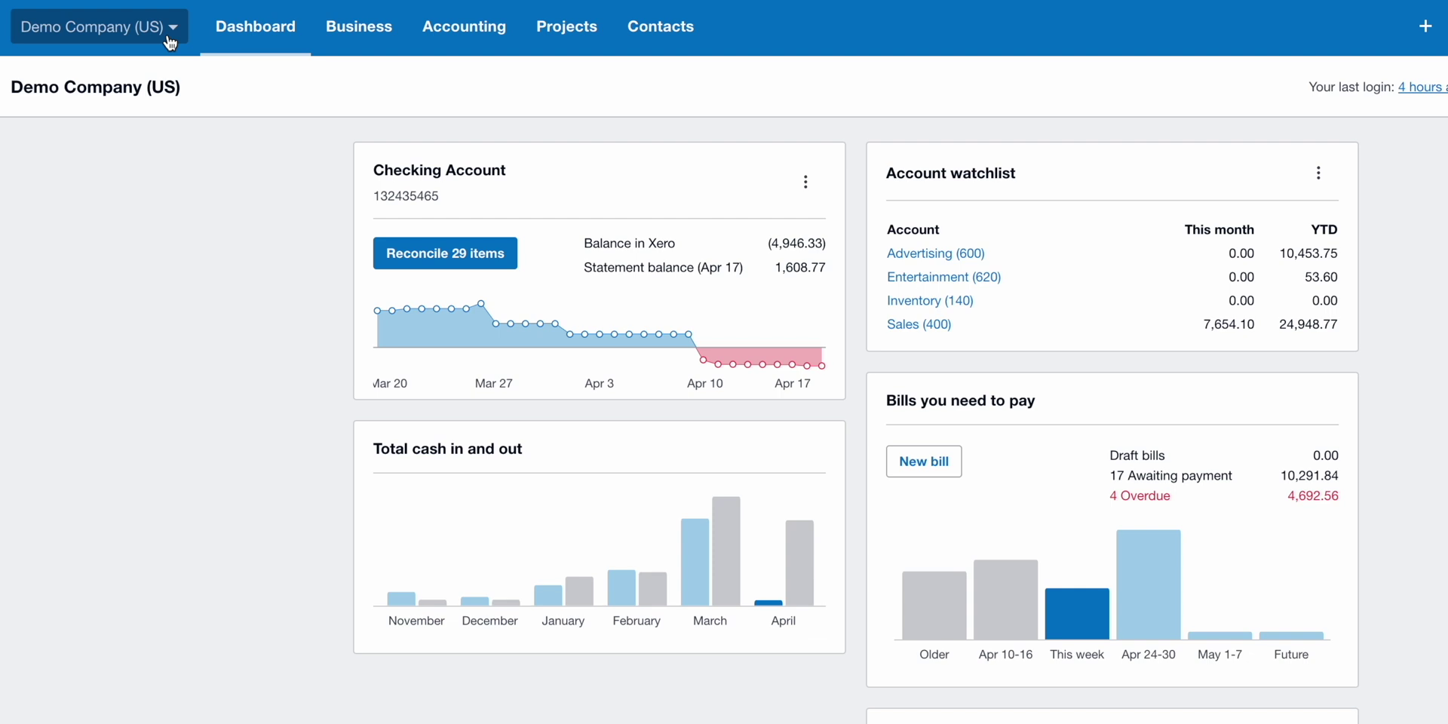
left_click(171, 39)
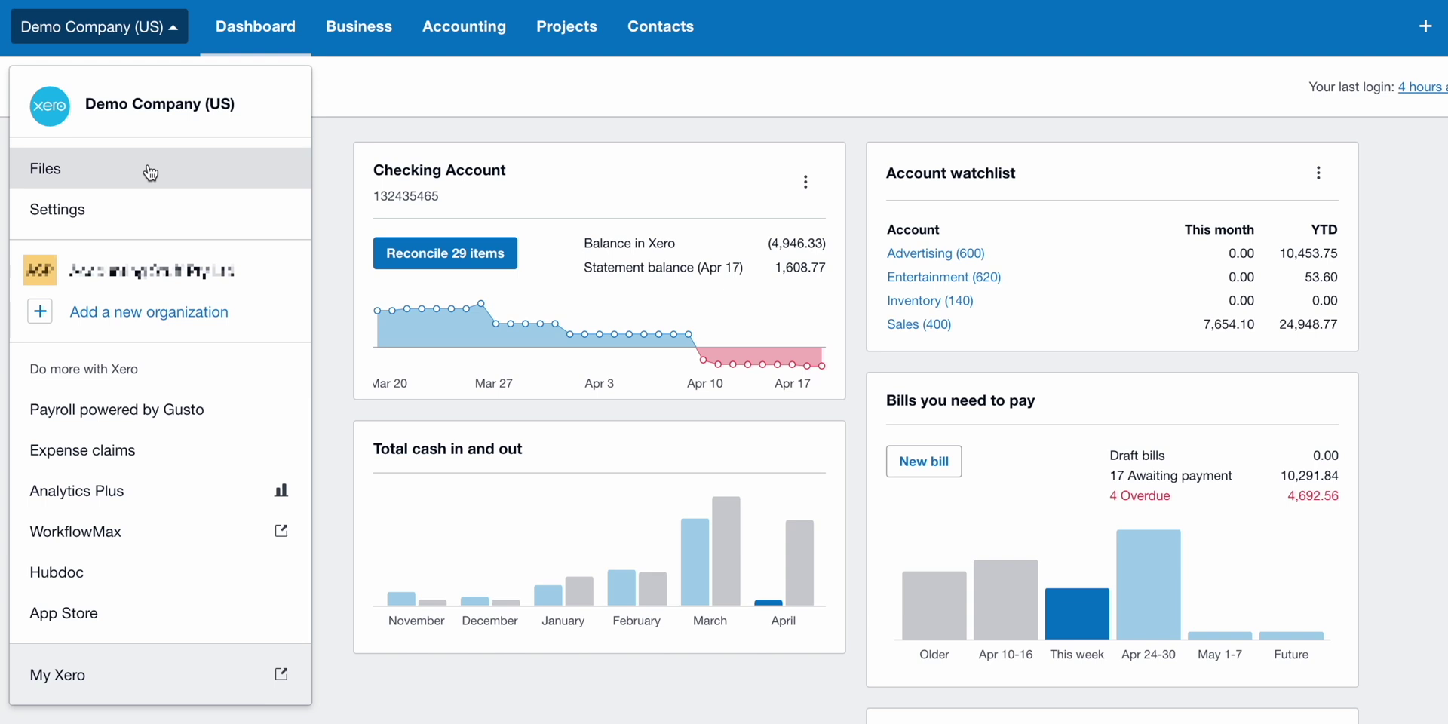
Choose Settings from the Demo Company (US) organisation menu.
left_click(144, 214)
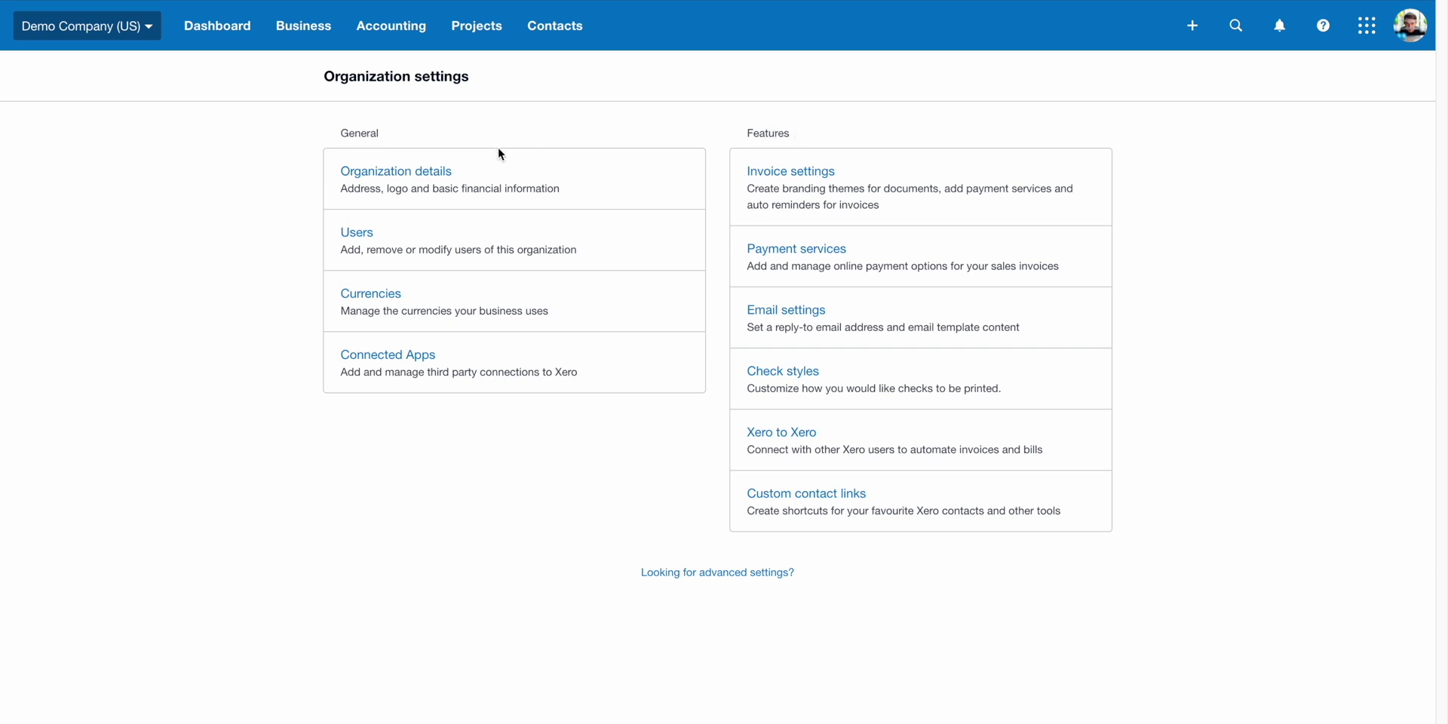
Set display name 'Purveyor of Fine Meats' and legal name 'Purveyor of Fine Meats LLC'.
left_click(432, 169)
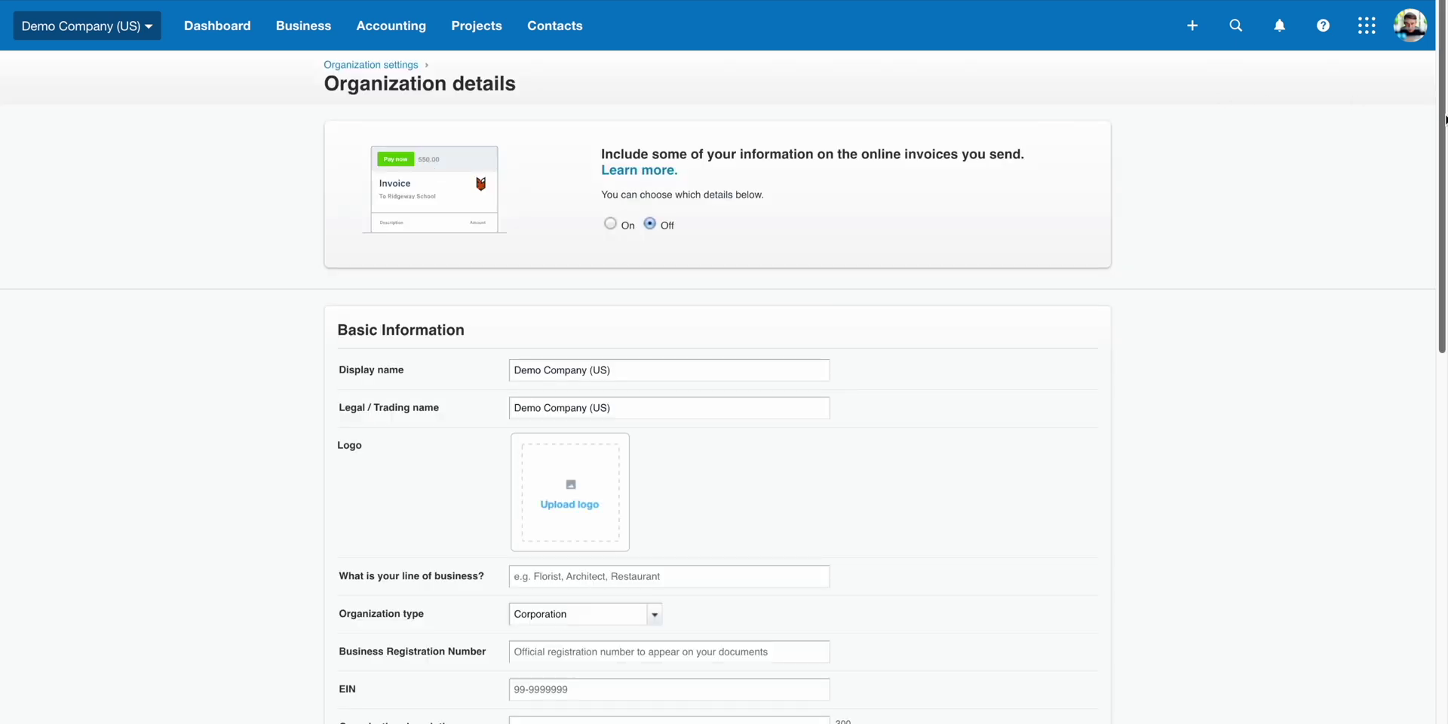
left_click_drag(1437, 150, 1437, 313)
triple_click(513, 68)
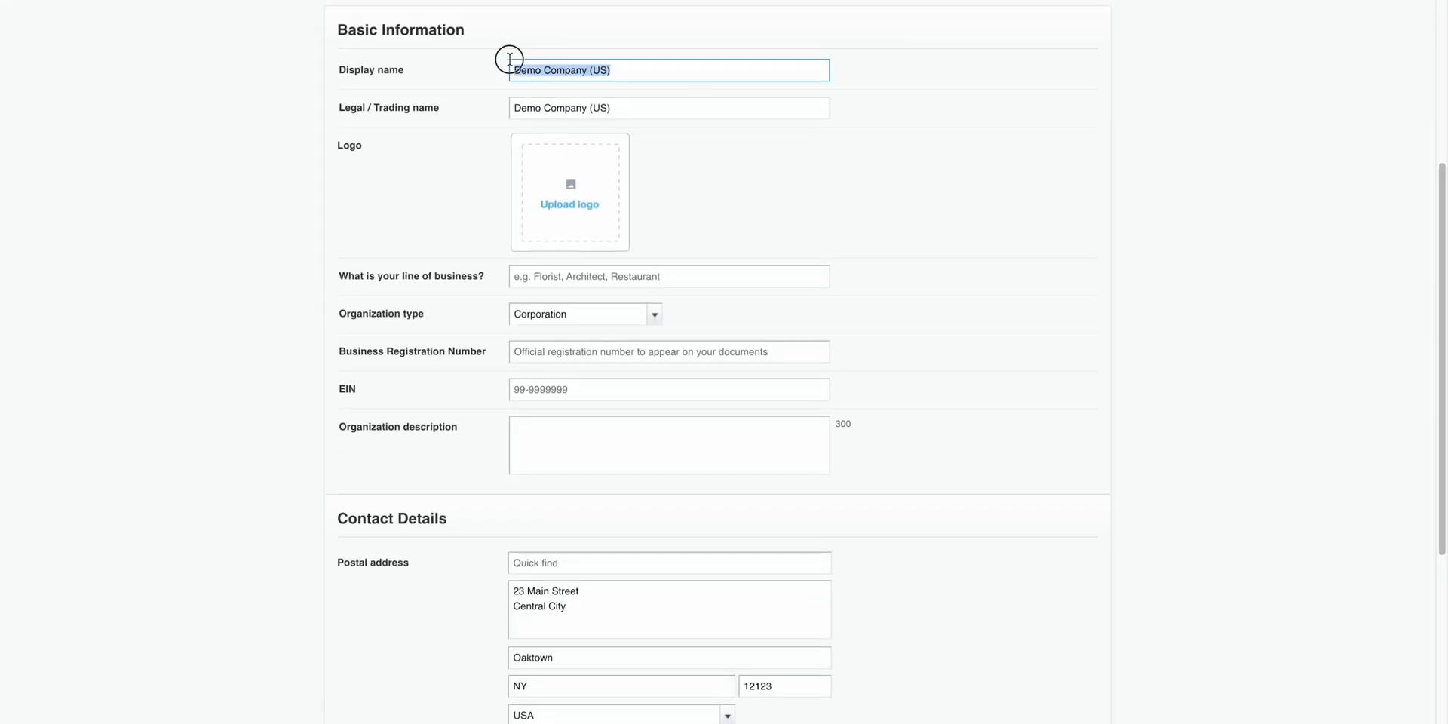
type("Purveyor of Fine Meats")
key("Tab")
type("Purveyor of")
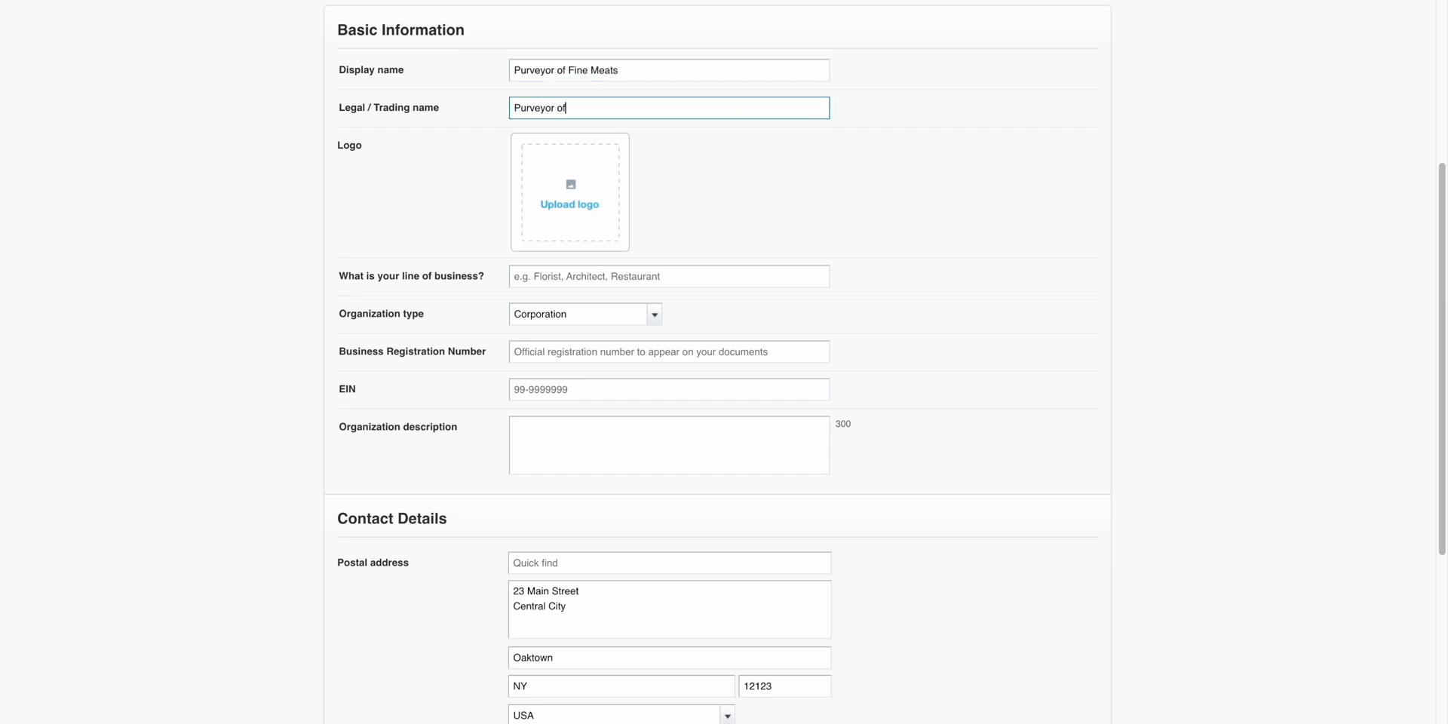
type(" Fine Meats LLC")
Upload Logo.png as the organisation logo.
left_click(575, 175)
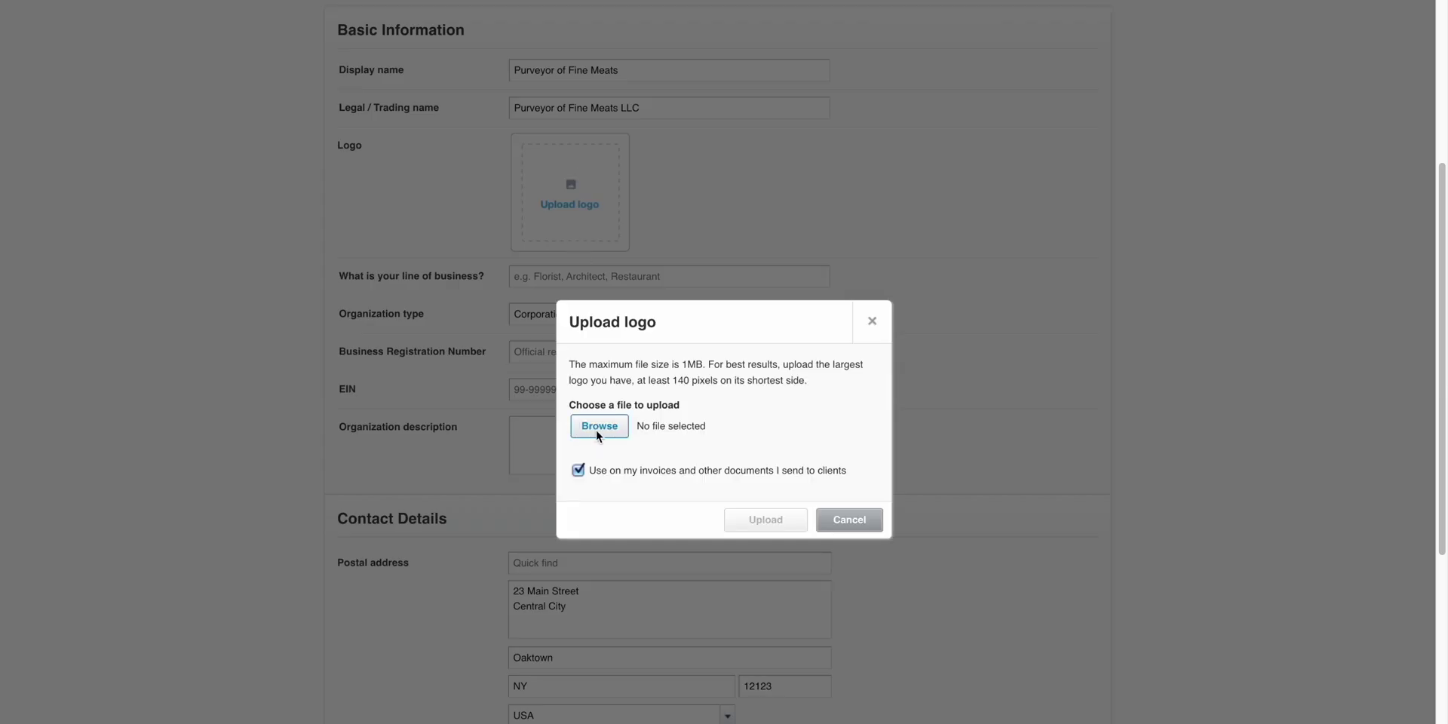
left_click(598, 427)
left_click(622, 346)
left_click(1011, 546)
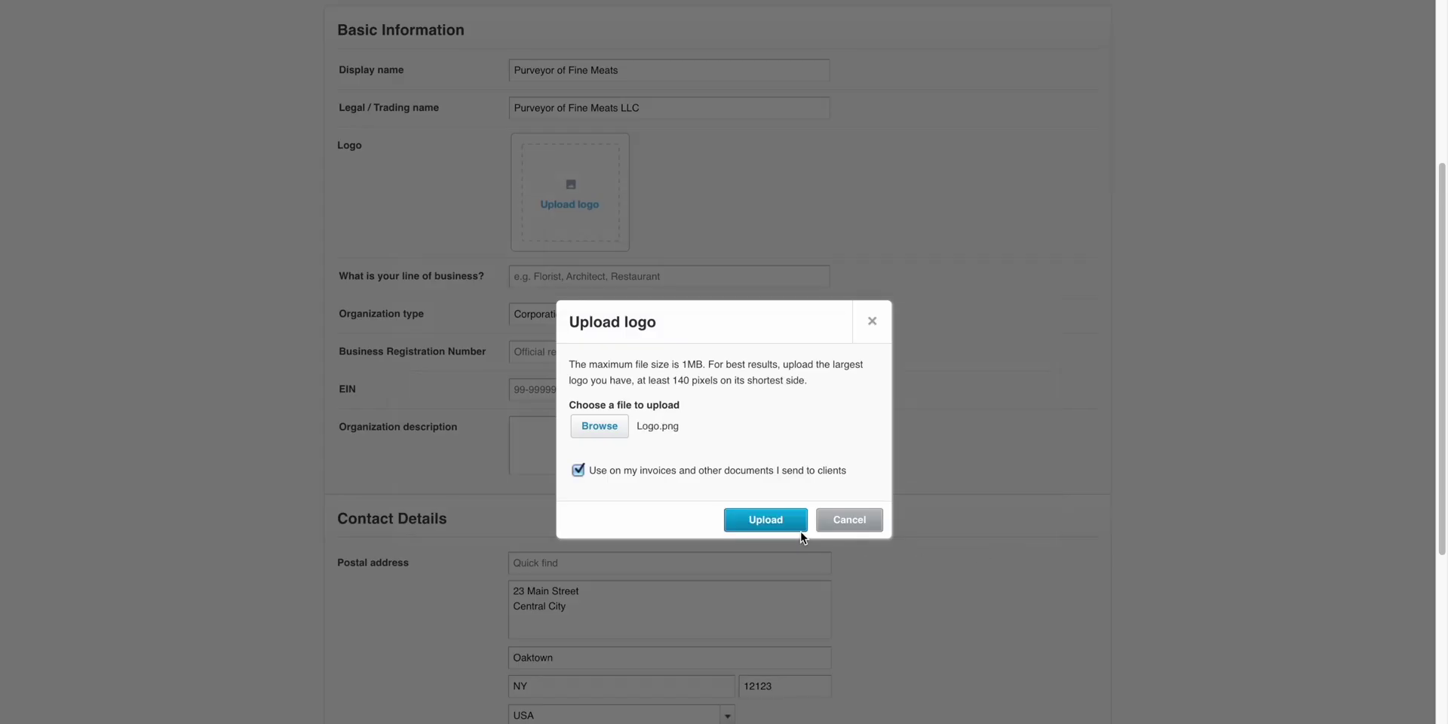
left_click(762, 519)
Set the line of business to Butcher Shop, keep Corporation, and save the details.
left_click(655, 286)
type("but")
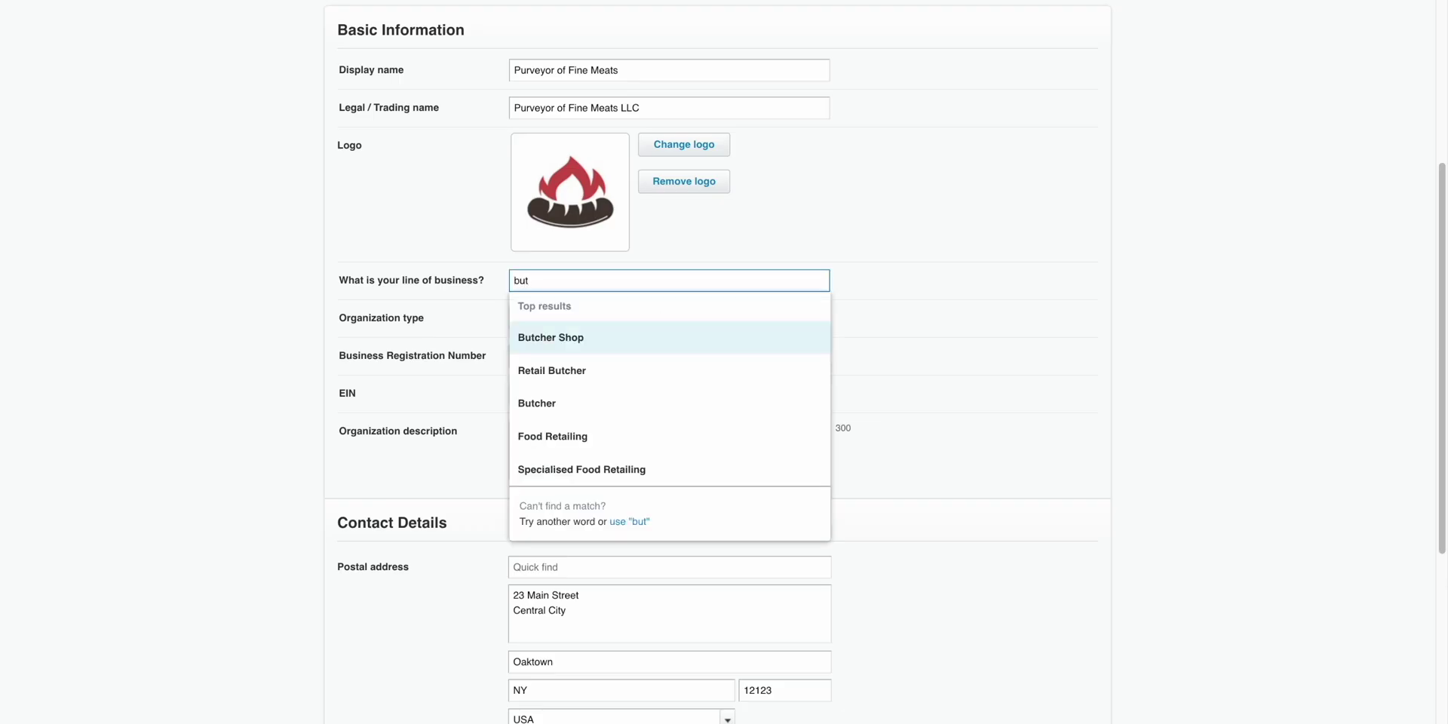
left_click(650, 336)
left_click(650, 337)
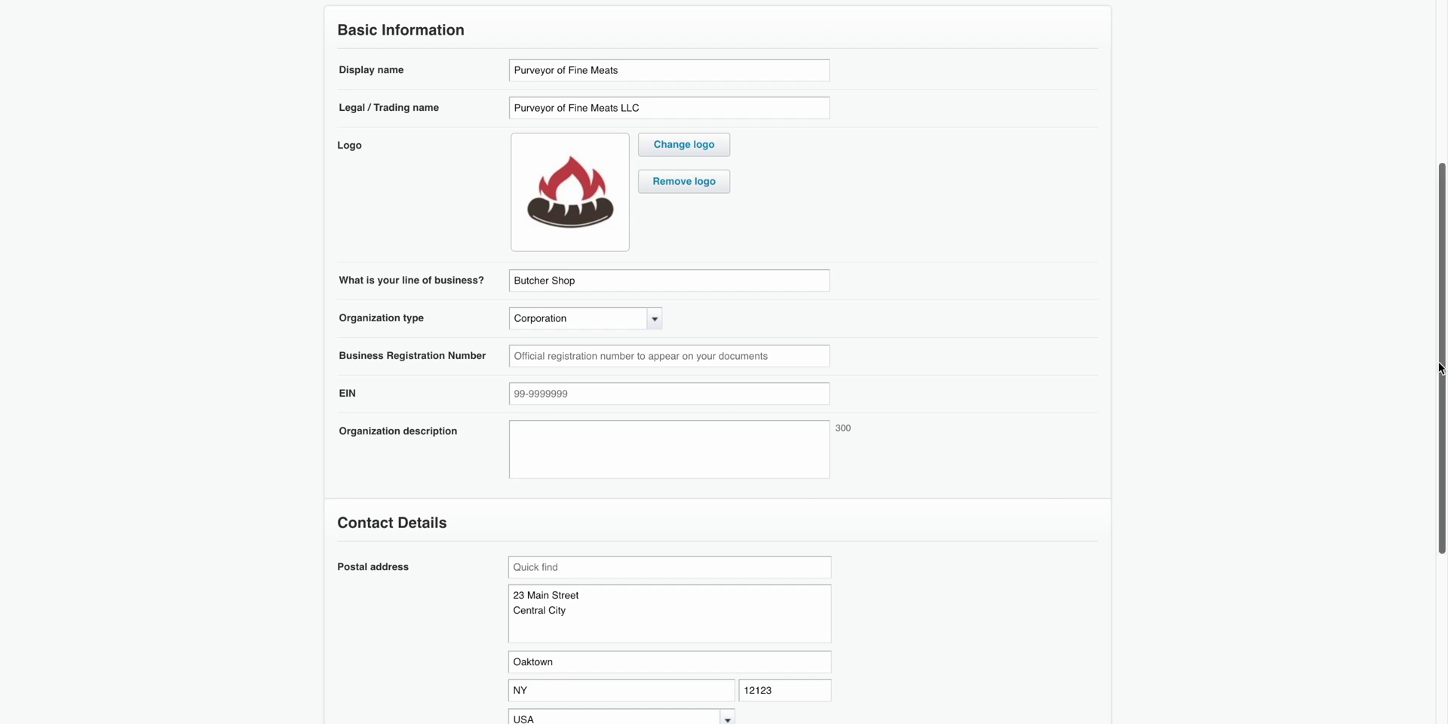
left_click_drag(1440, 370, 1440, 598)
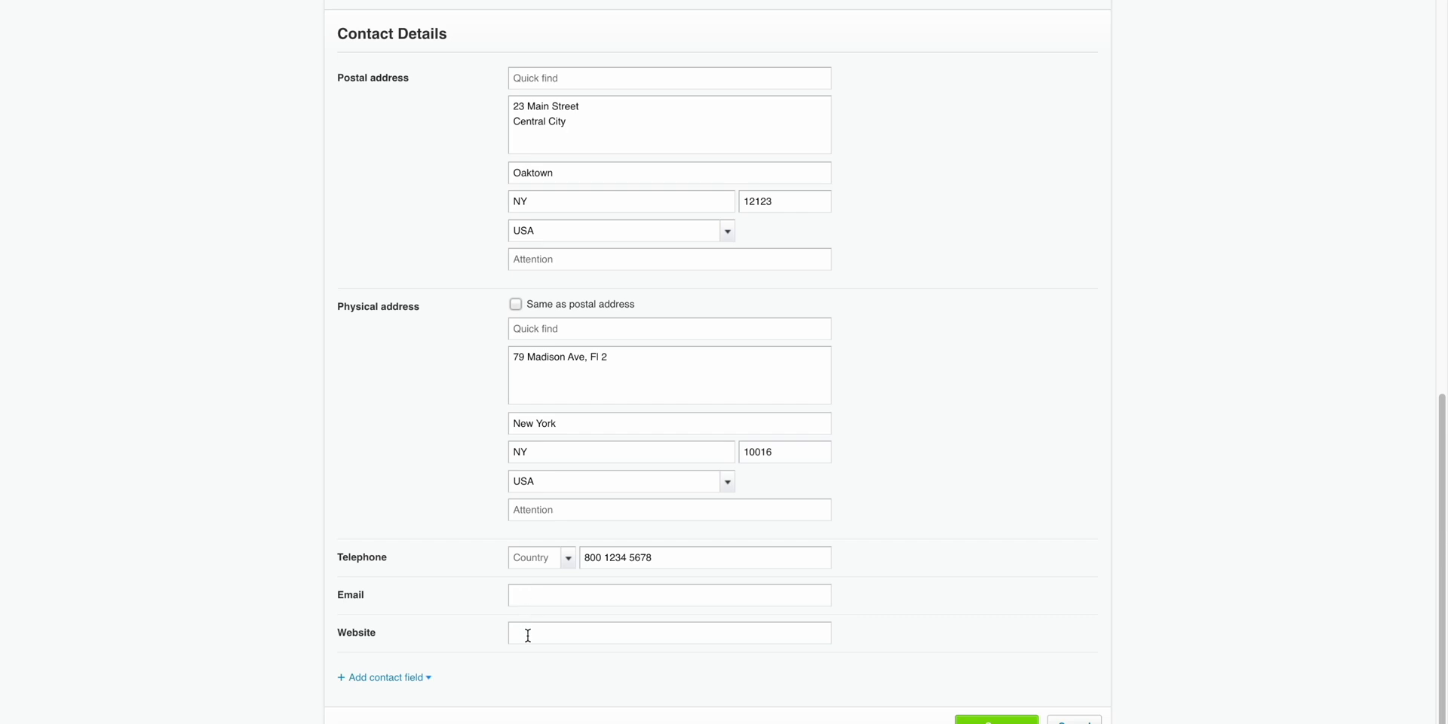
scroll(528, 636, "down", 3)
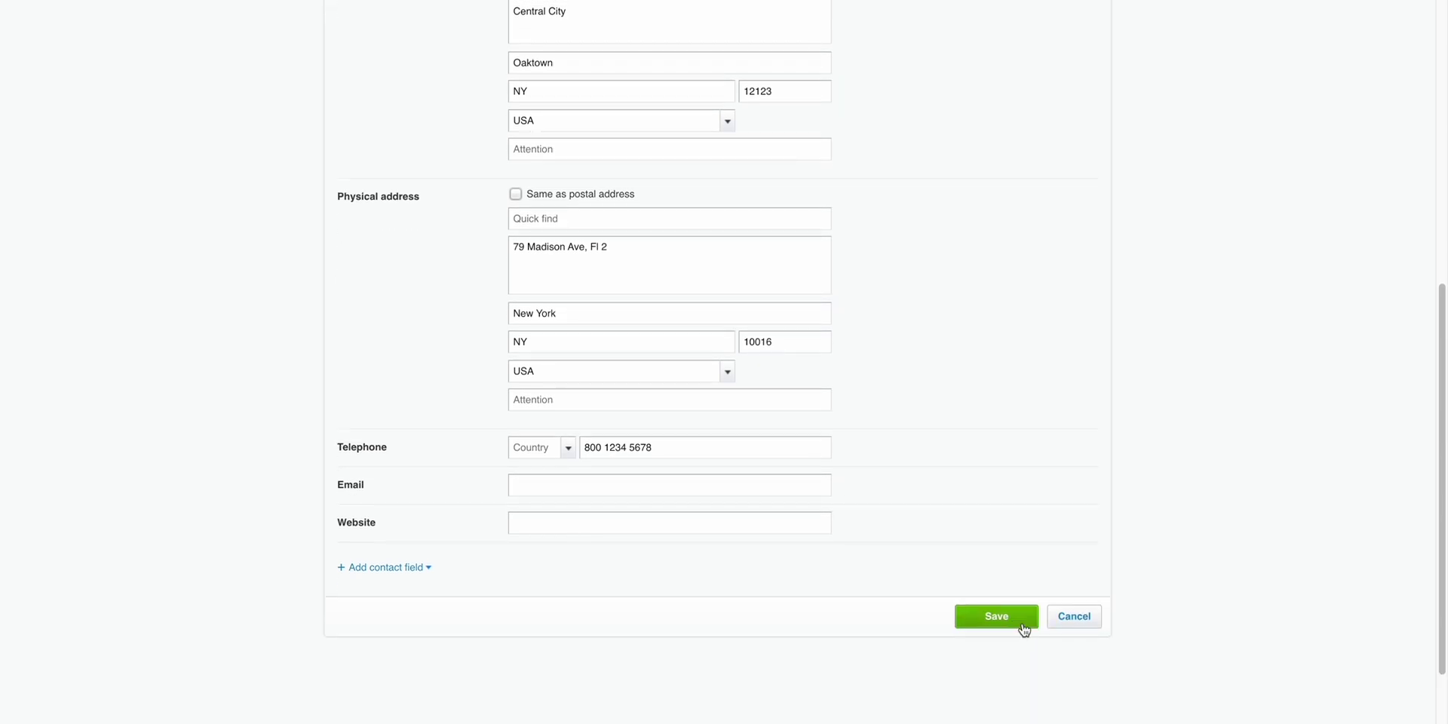
left_click(1021, 622)
scroll(1426, 508, "up", 10)
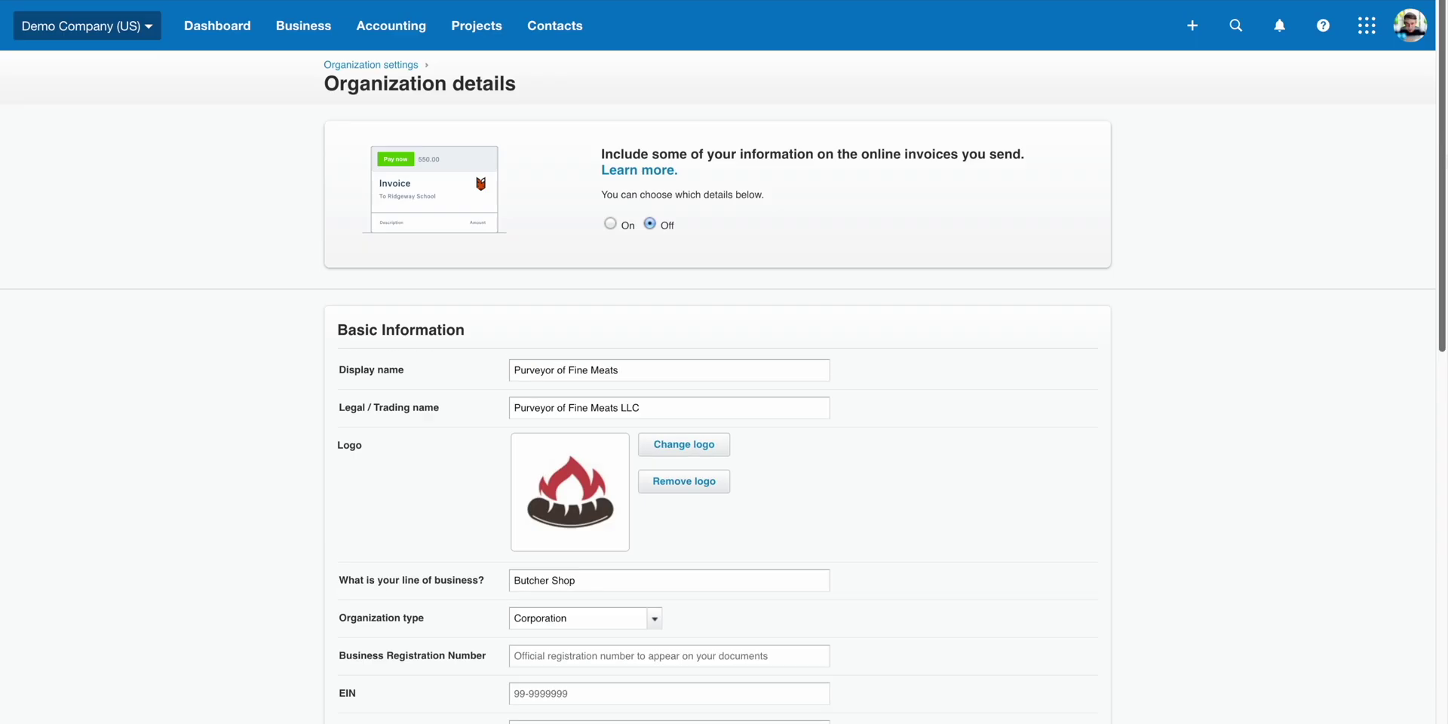
left_click(408, 65)
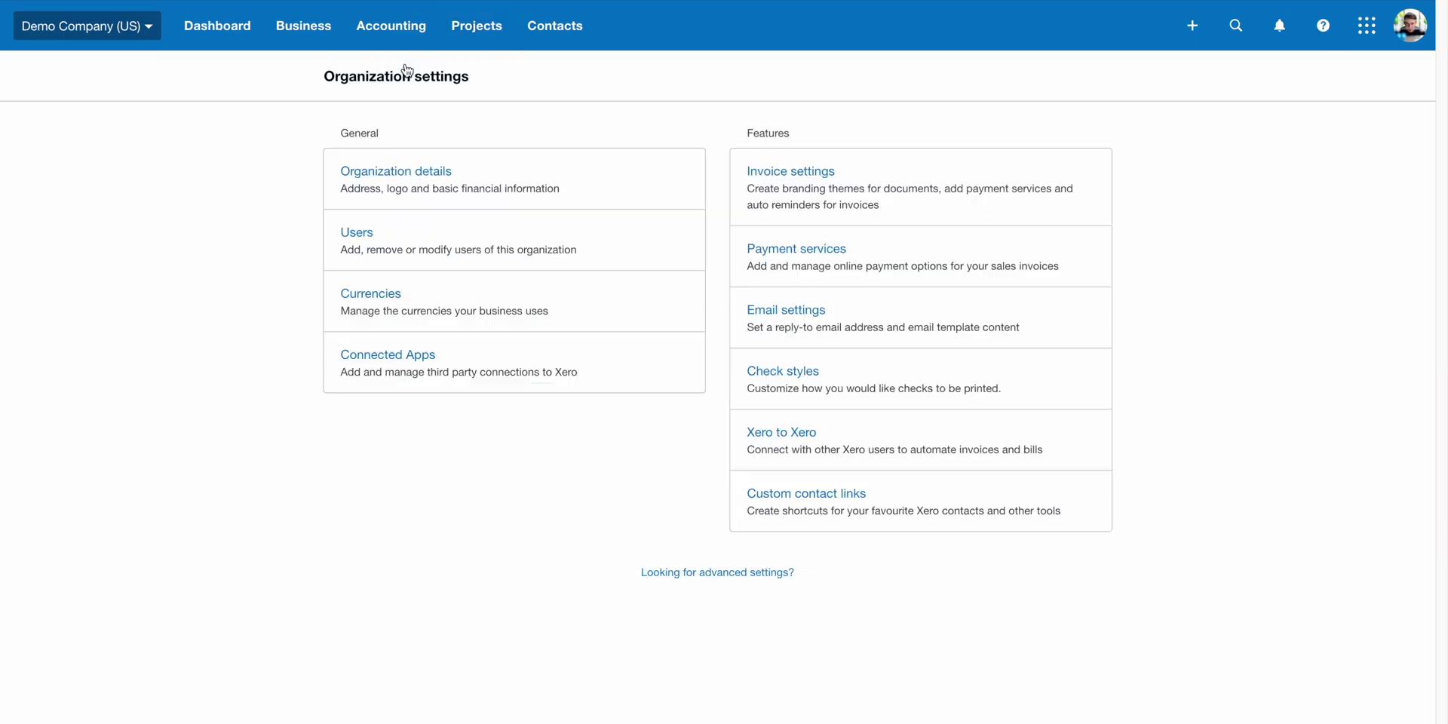
View the organisation's users, then return to Organization settings.
left_click(406, 240)
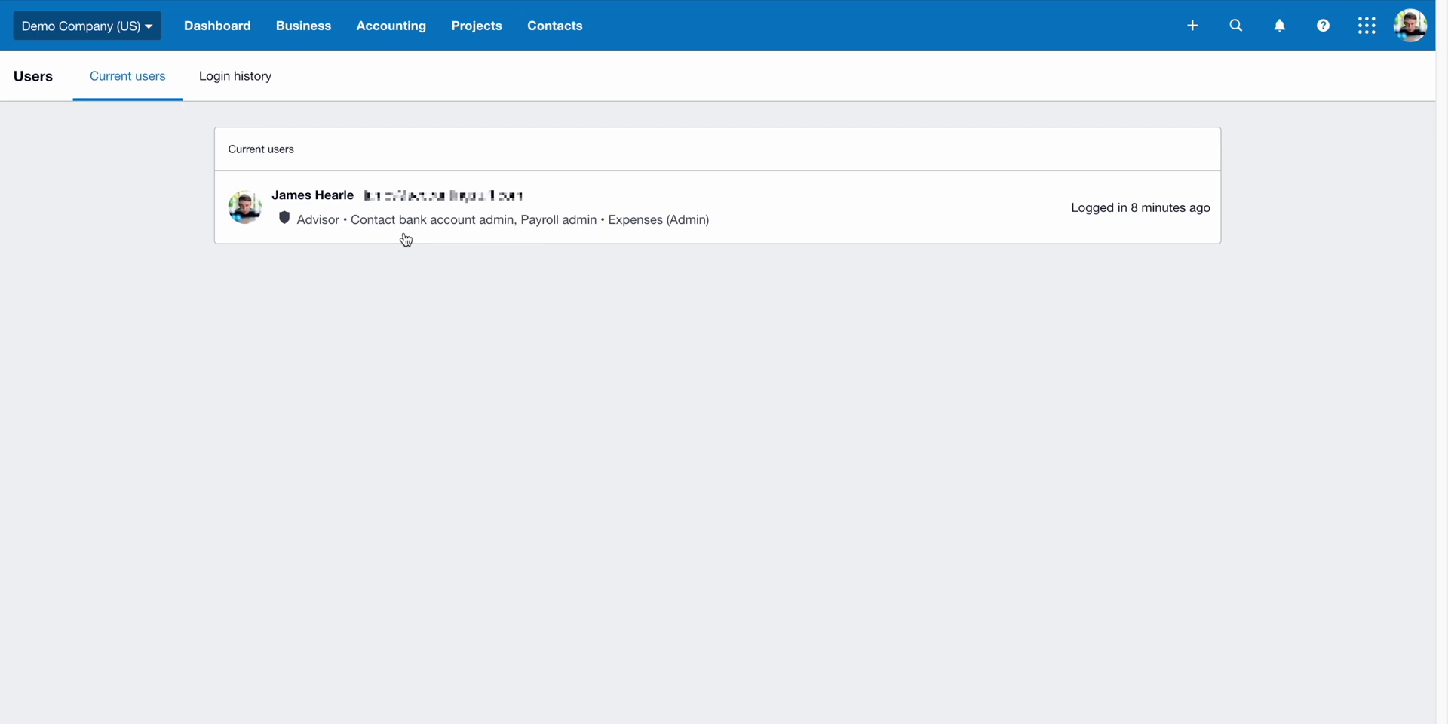
left_click(83, 25)
left_click(134, 175)
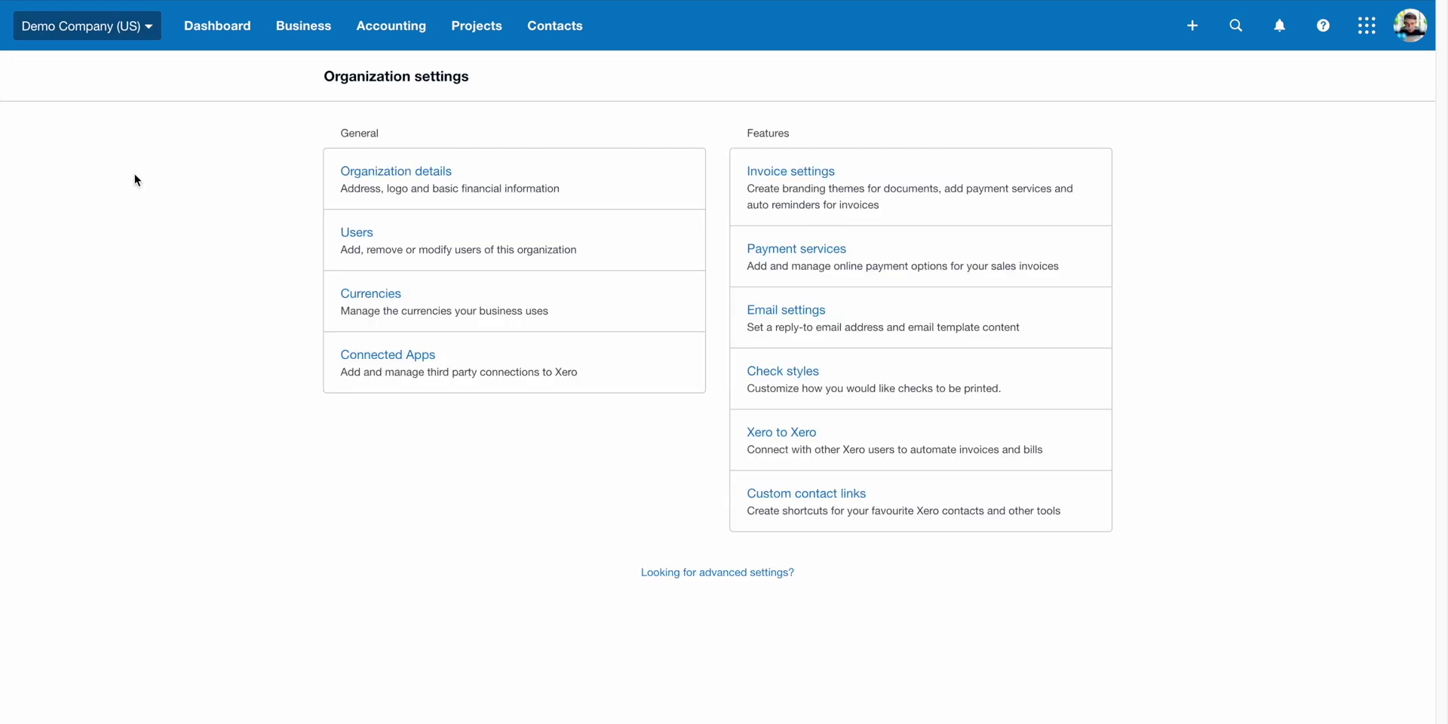
Add AUD Australian Dollar as an organisation currency.
left_click(367, 295)
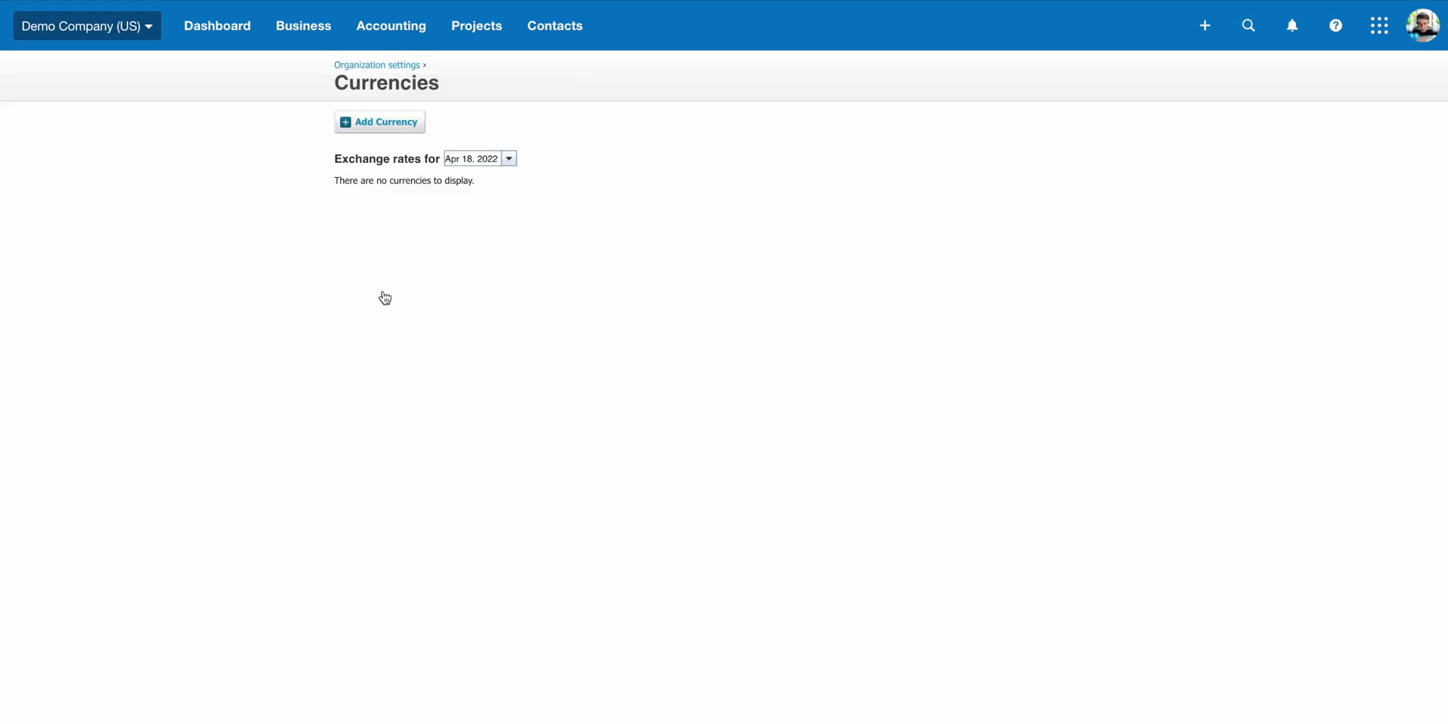
left_click(388, 125)
left_click(560, 403)
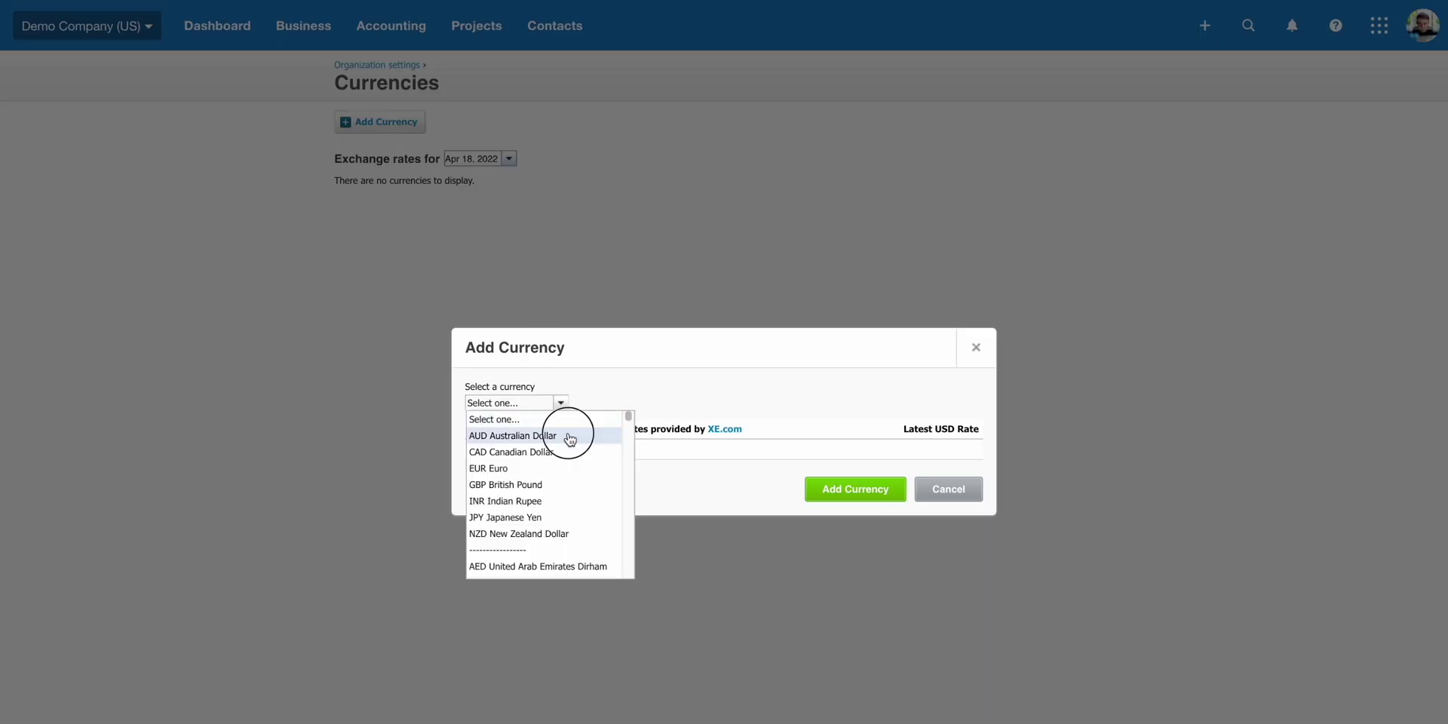
left_click(569, 438)
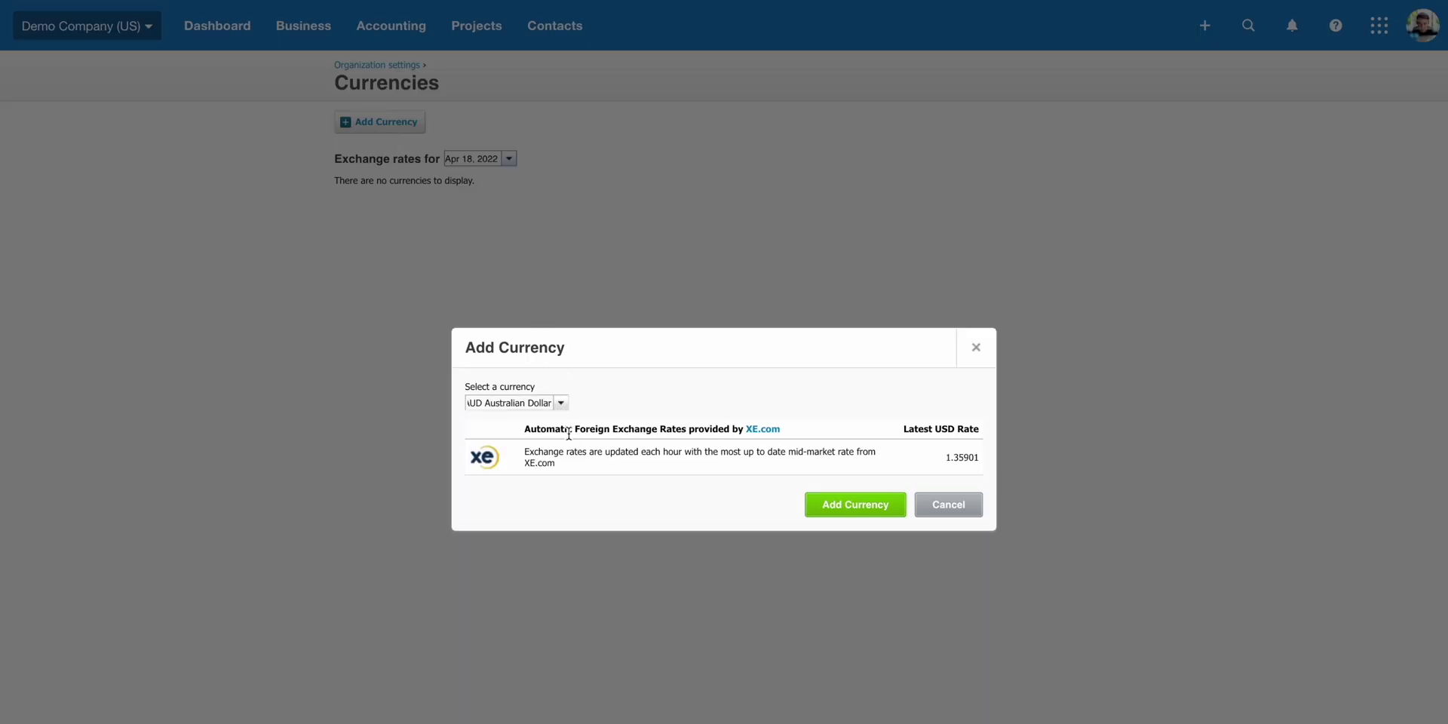
left_click(826, 505)
left_click(394, 65)
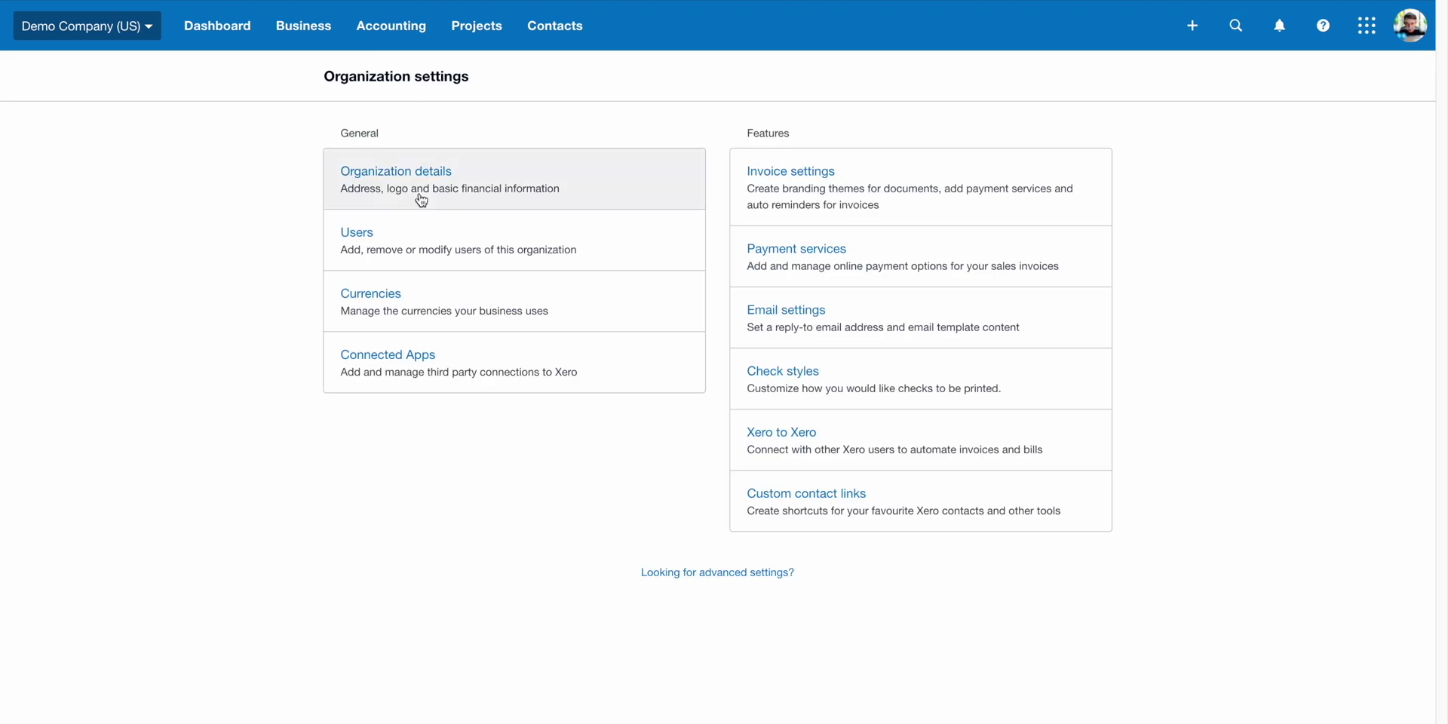
Glance at the Connected apps page, then go to Invoice settings.
left_click(420, 351)
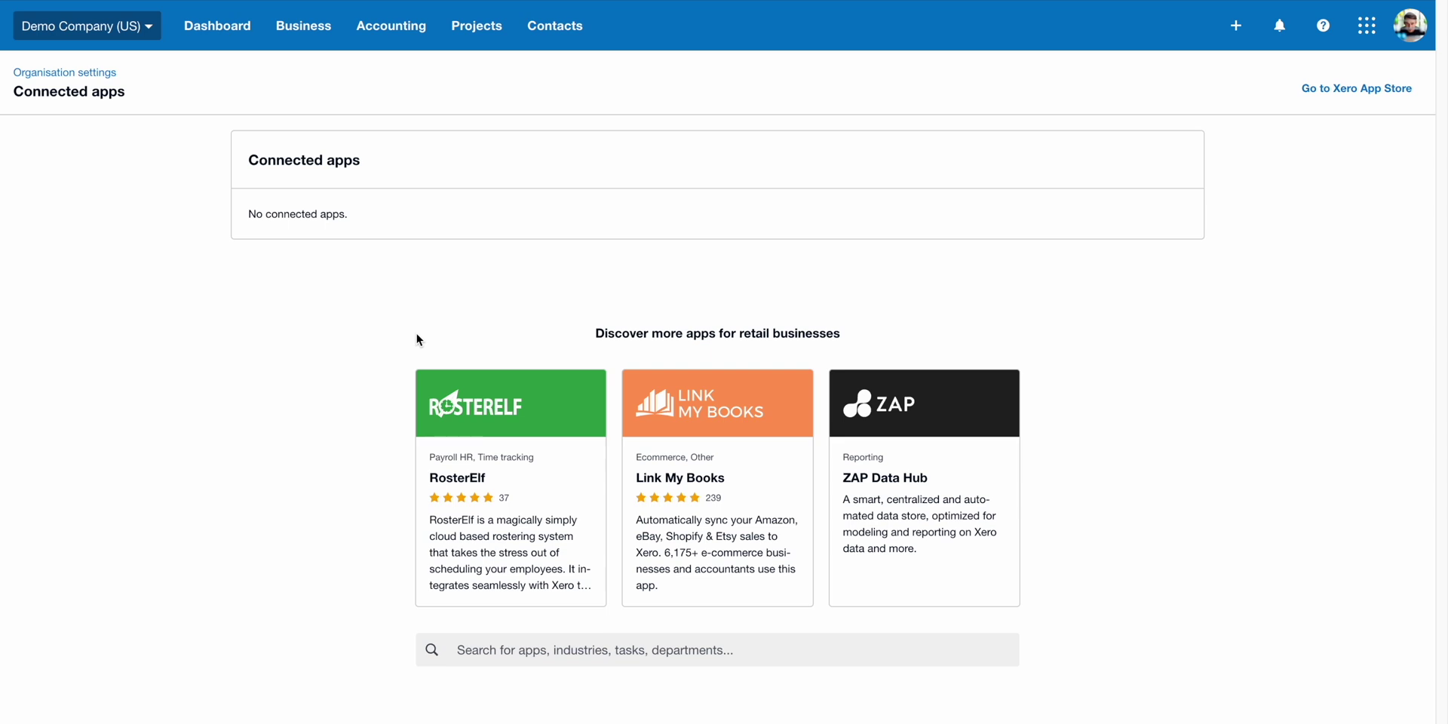
left_click(64, 73)
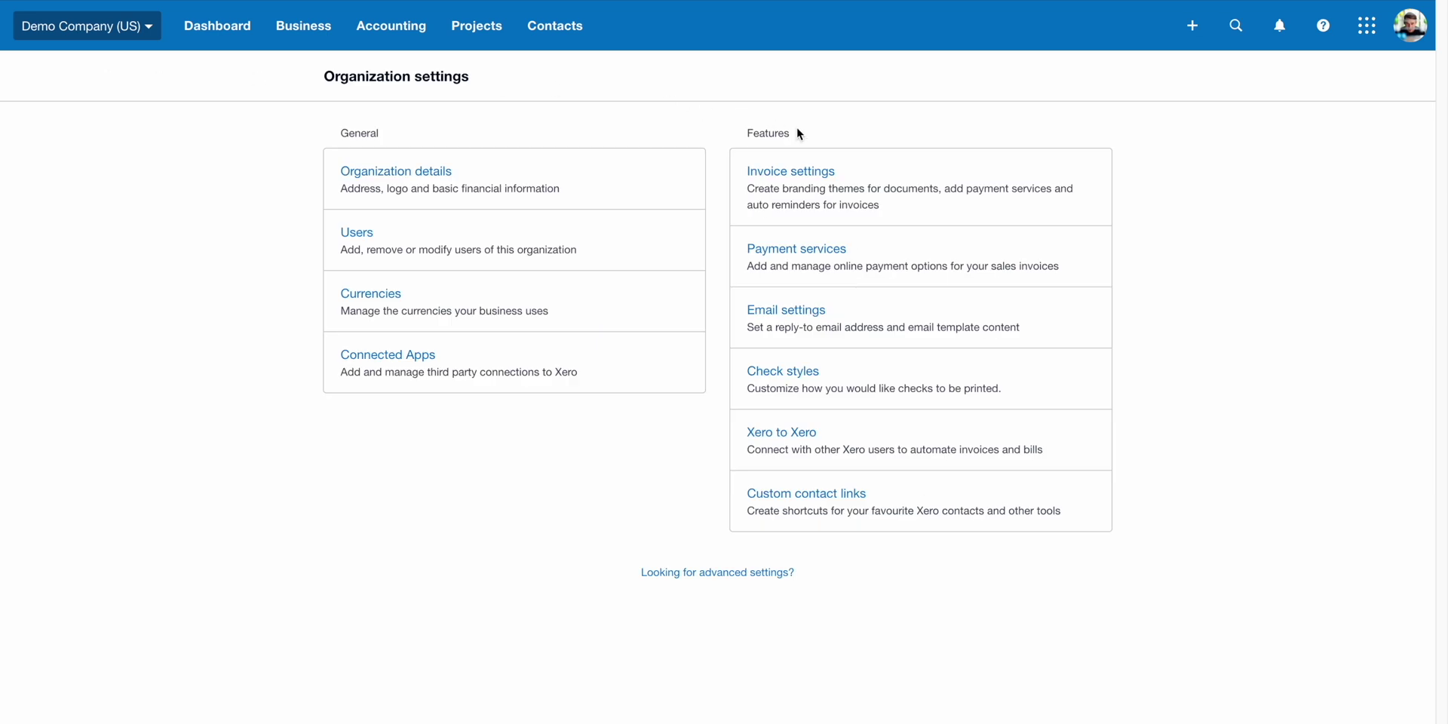
left_click(804, 172)
Preview a Standard-theme invoice in mobile and desktop layouts, then view Payment services.
left_click(1059, 186)
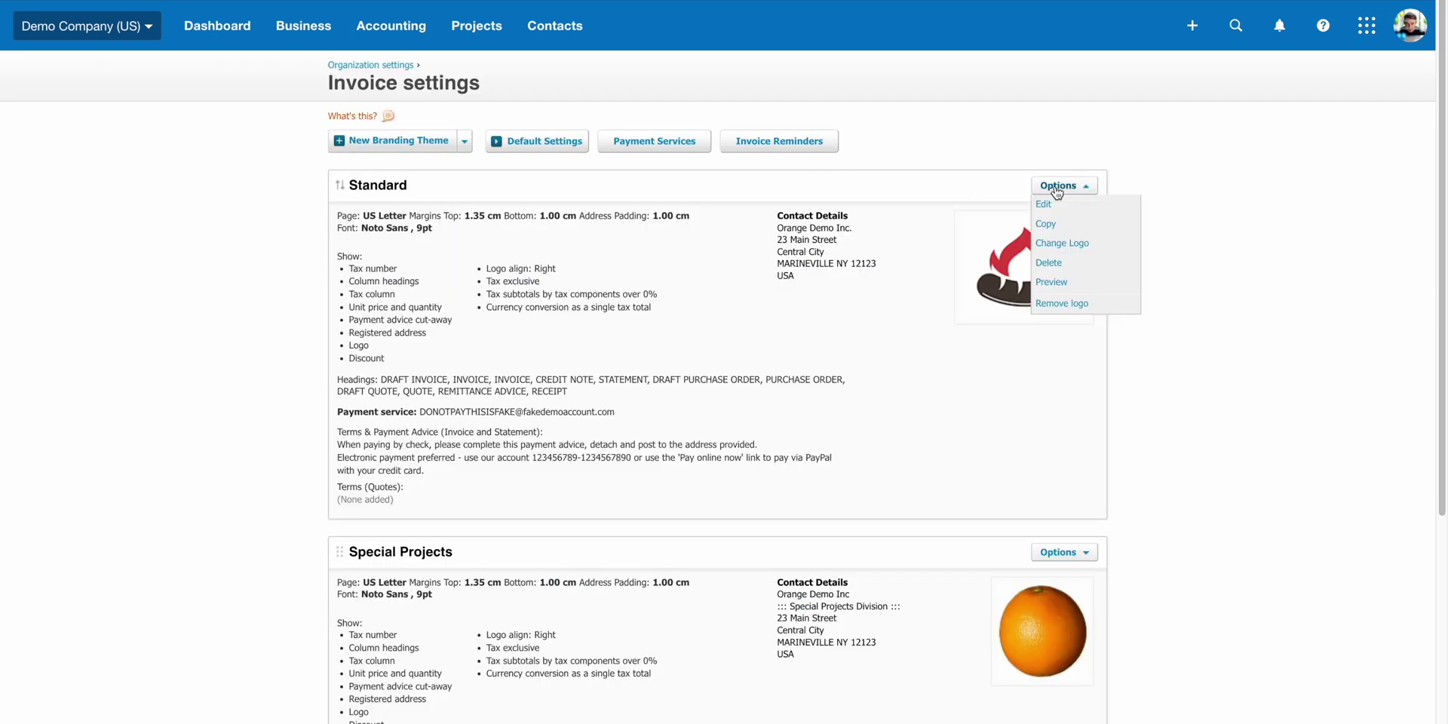
left_click(1060, 283)
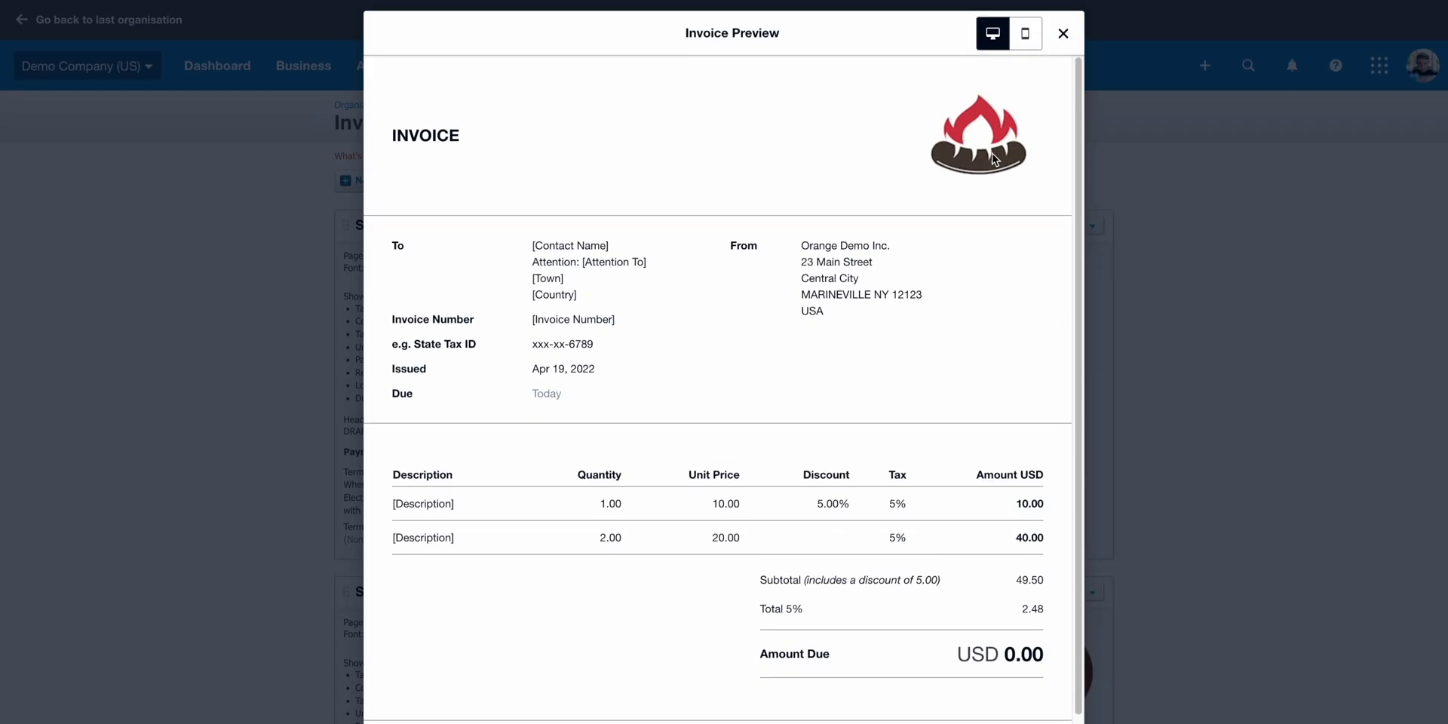
left_click(1025, 44)
left_click(993, 33)
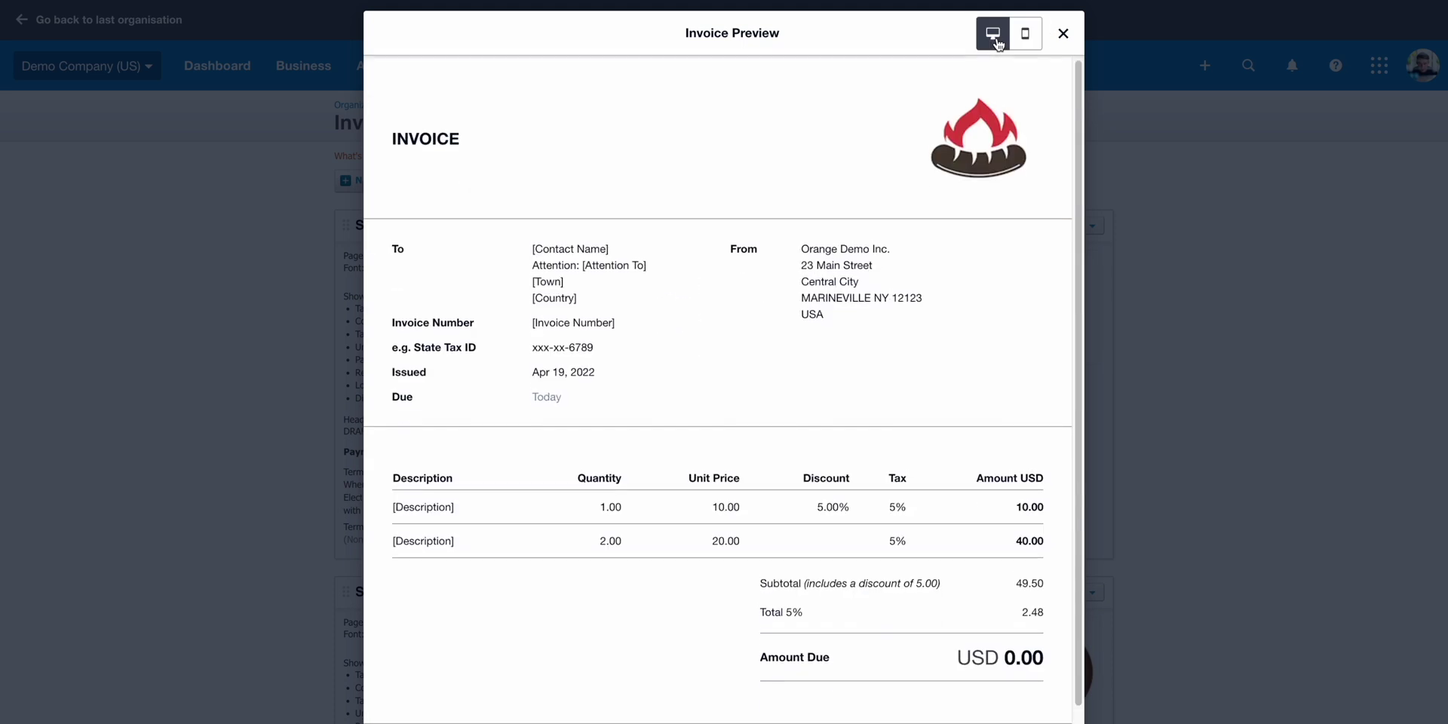
left_click(1064, 35)
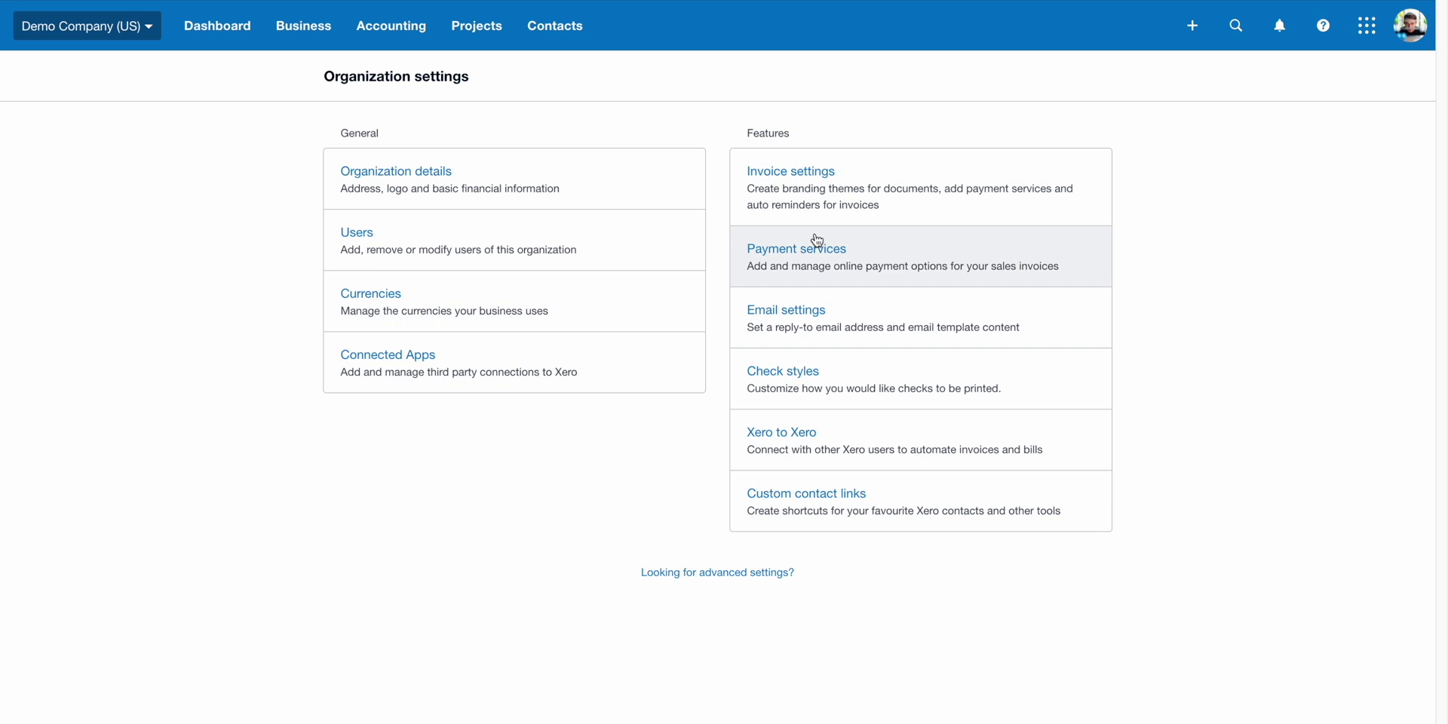
left_click(816, 242)
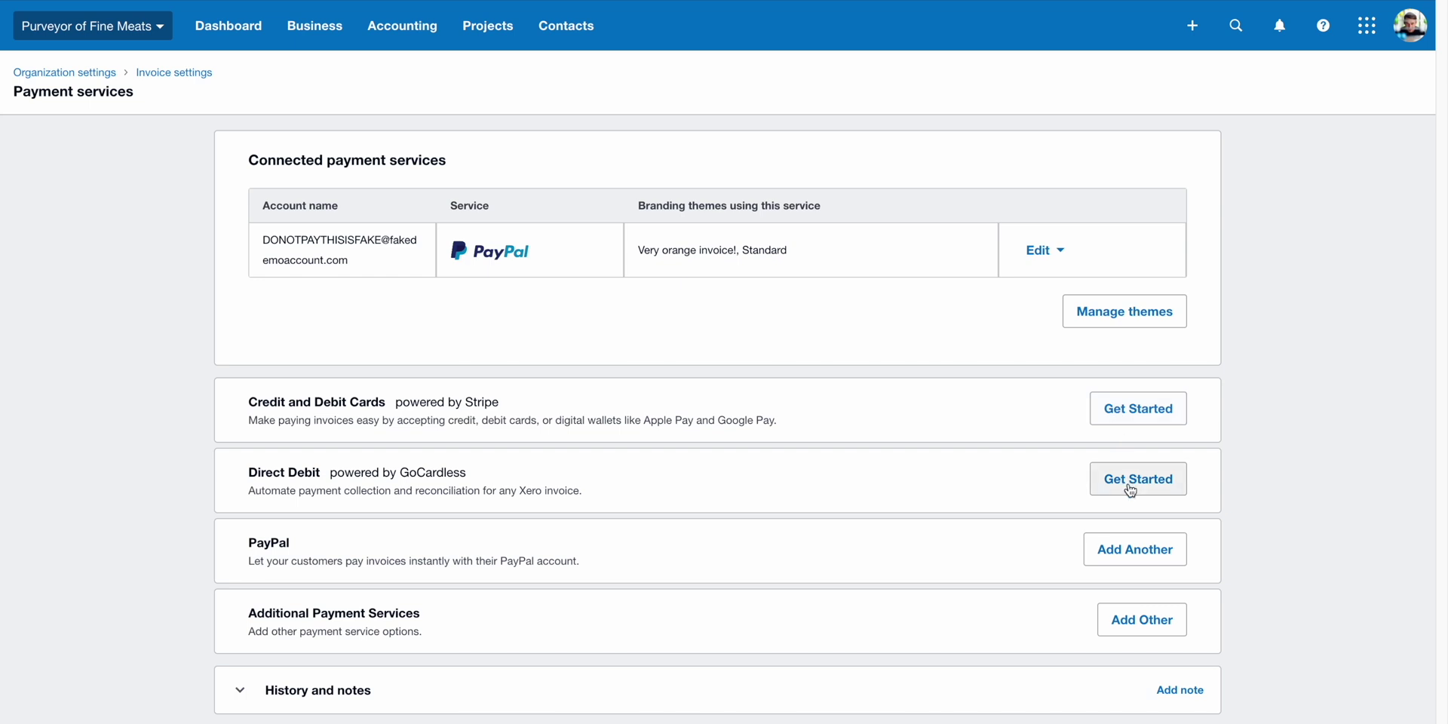
View the Email settings page and return to the Organization settings overview.
left_click(68, 72)
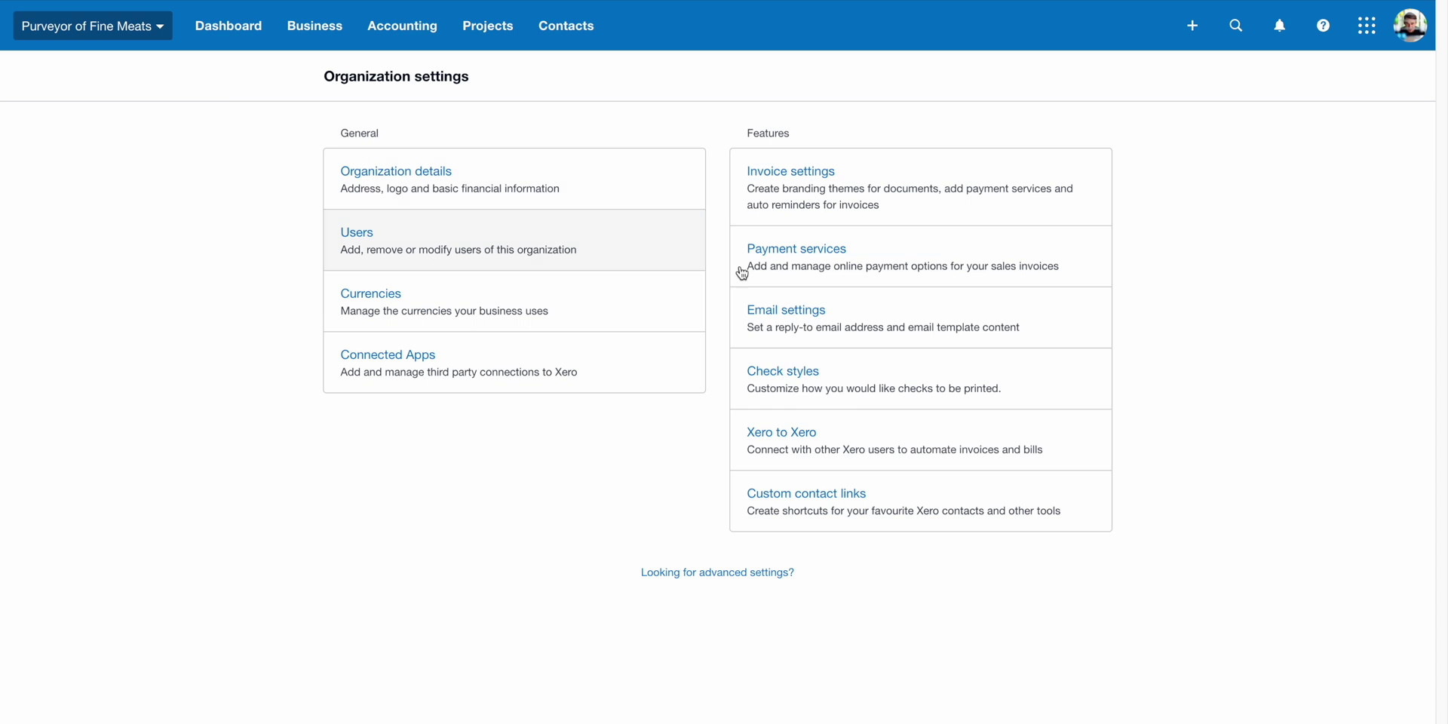
left_click(844, 315)
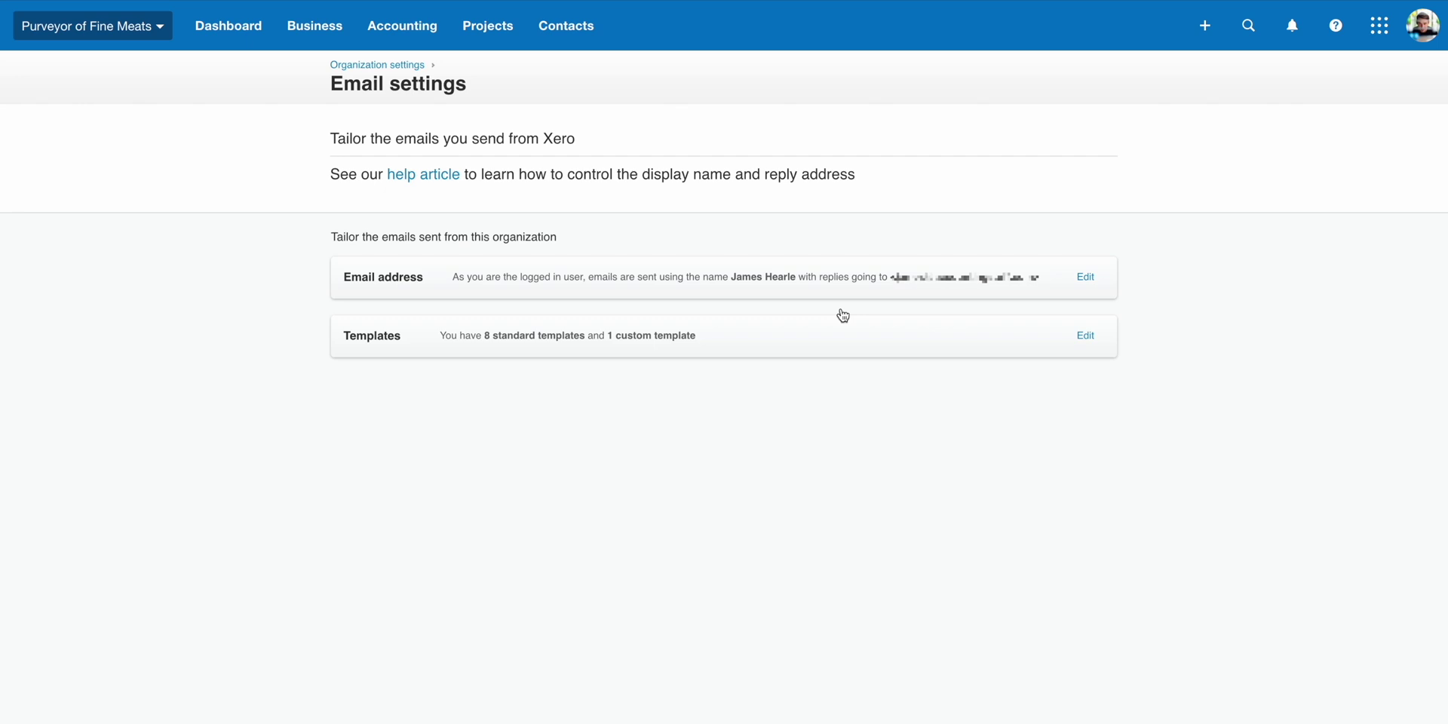
left_click(408, 65)
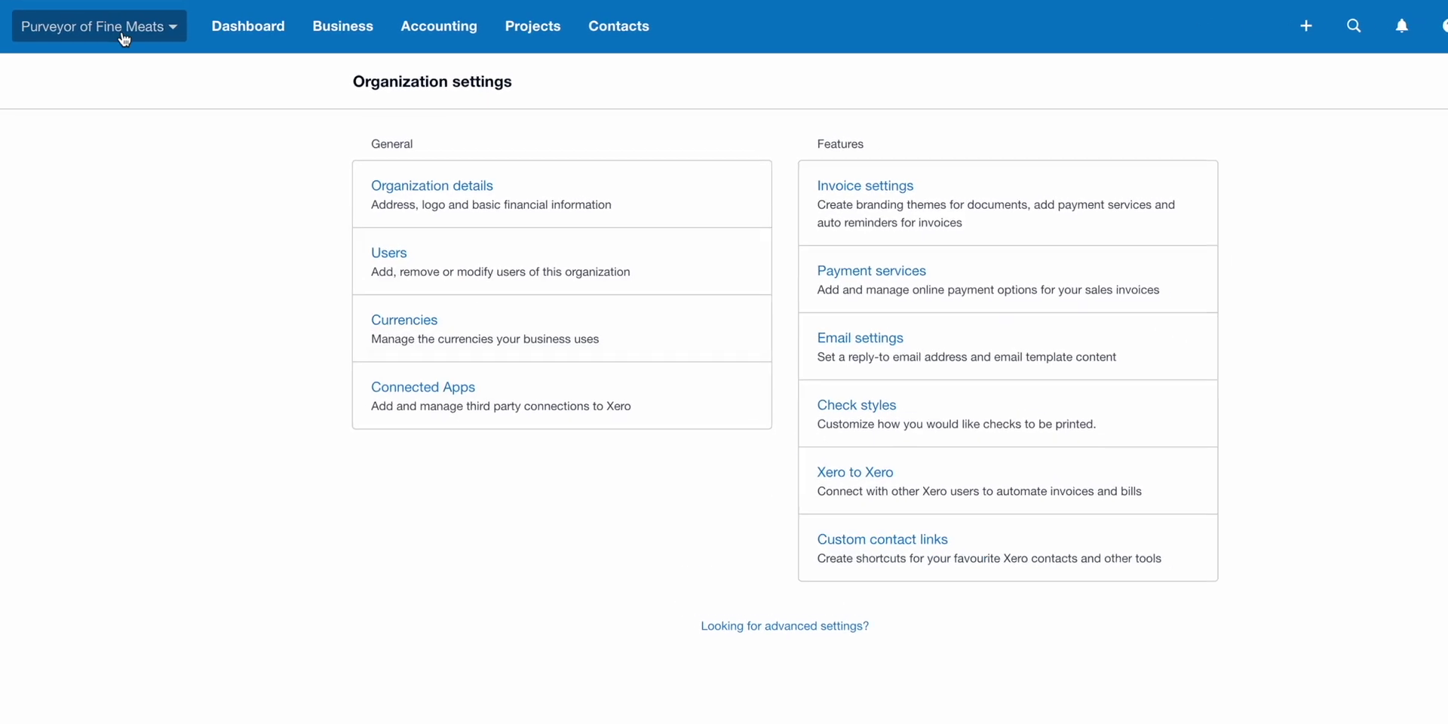
left_click(117, 30)
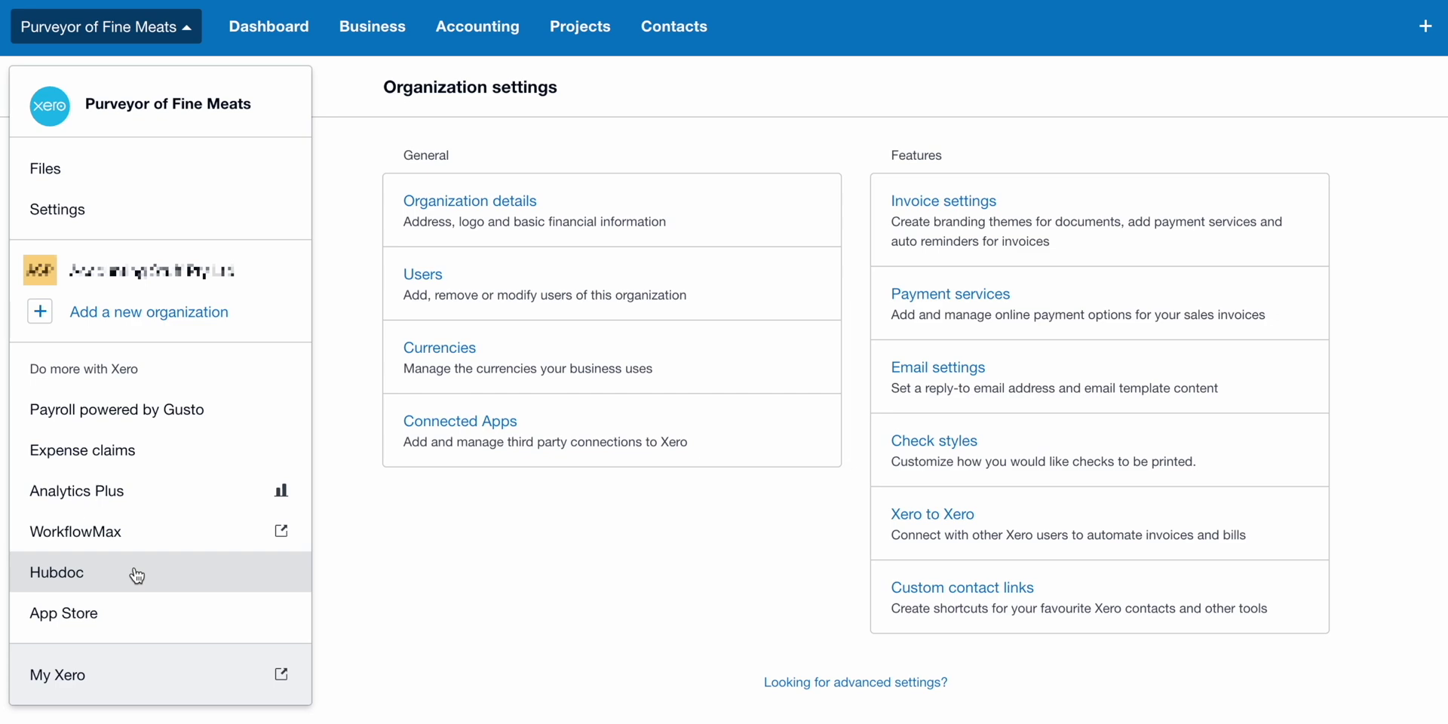
Browse the App Store's featured apps, then go via My Xero back to Purveyor of Fine Meats.
left_click(137, 615)
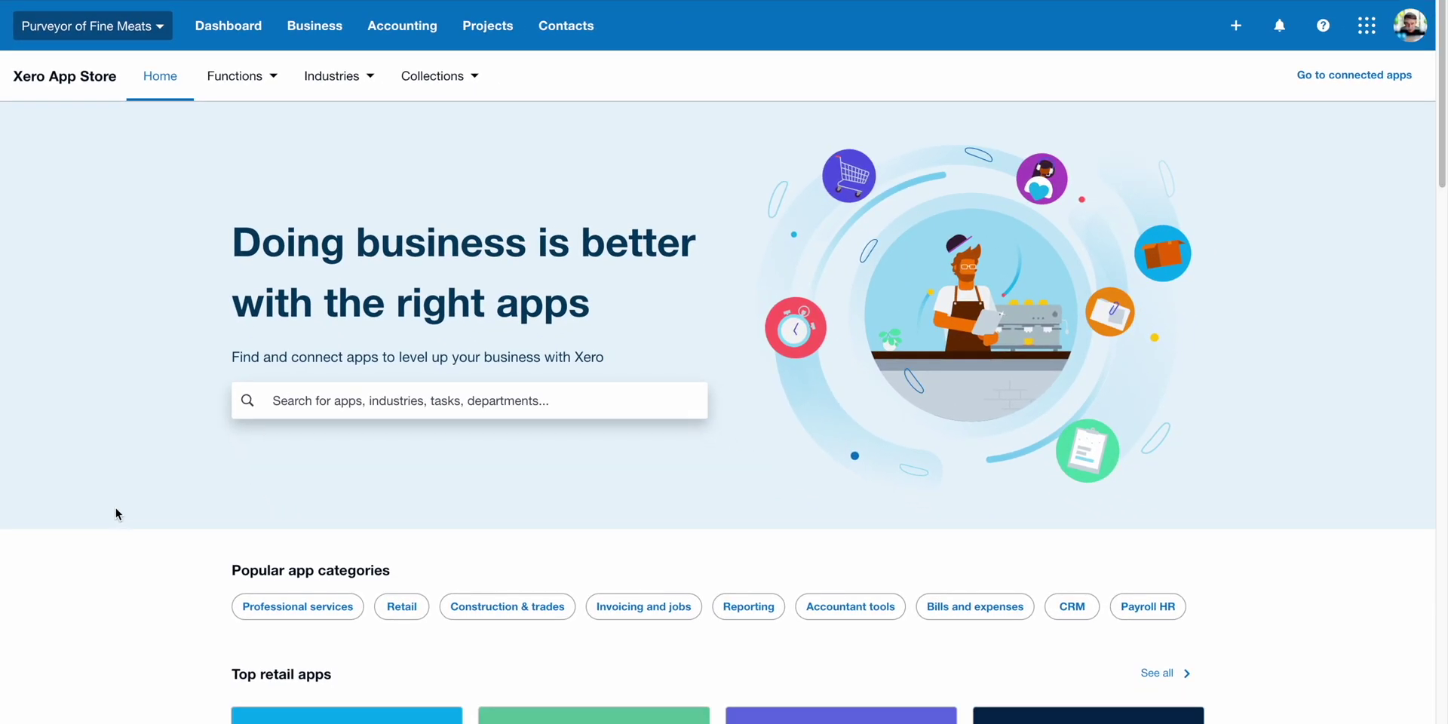
left_click(1442, 356)
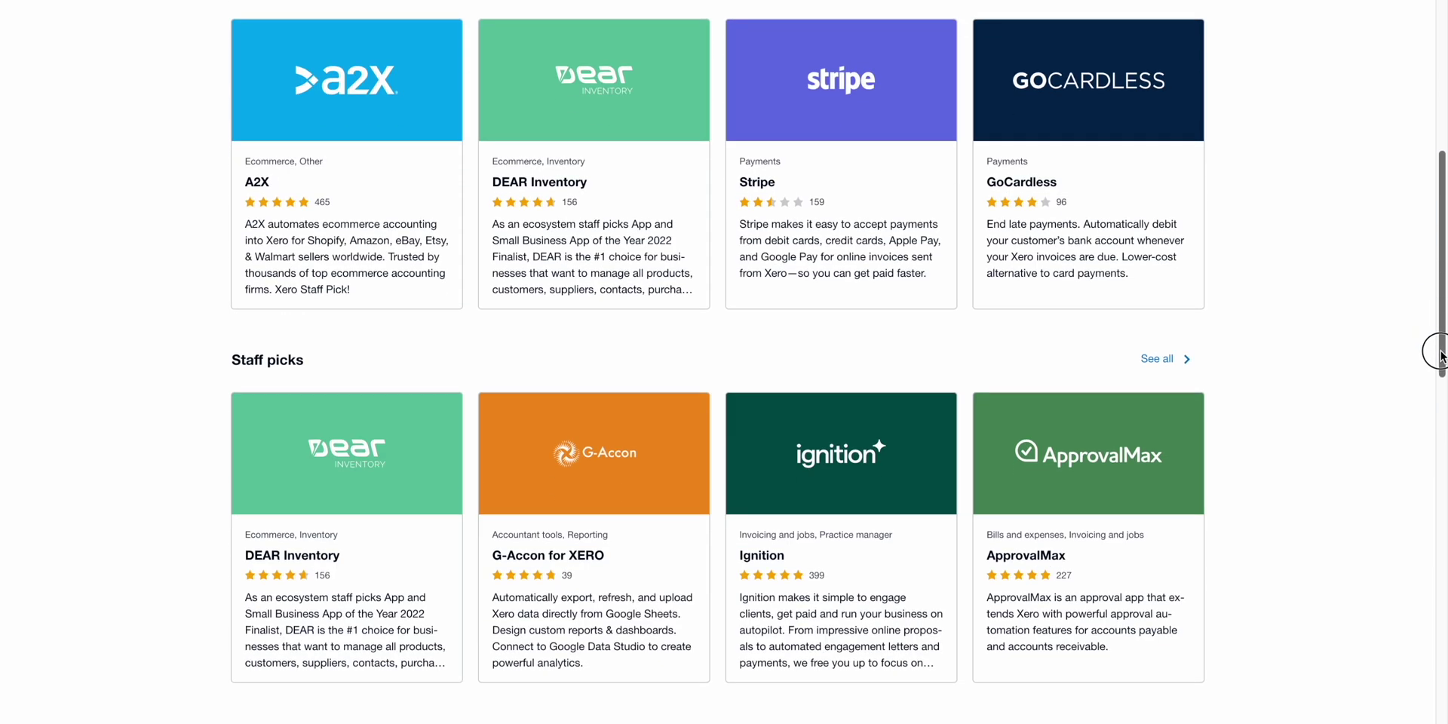
scroll(1442, 356, "up", 9)
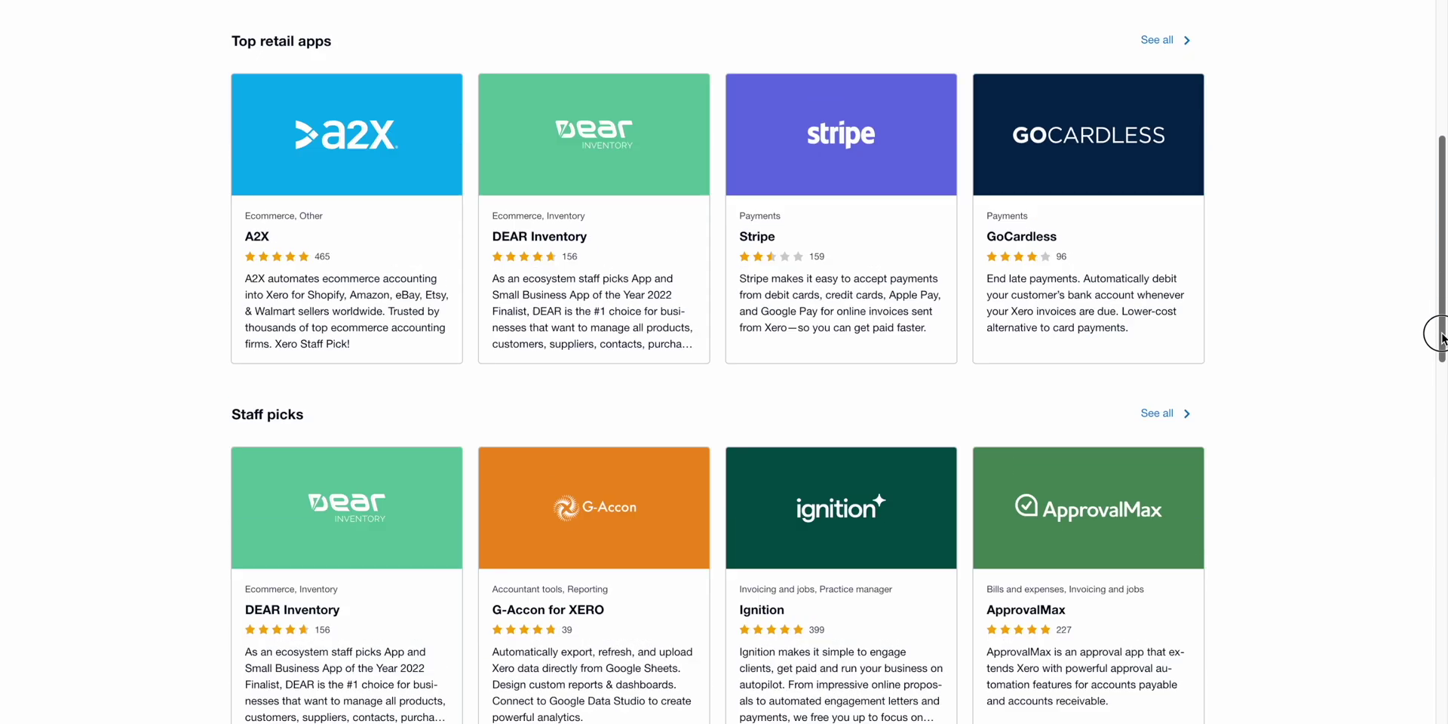
left_click(129, 26)
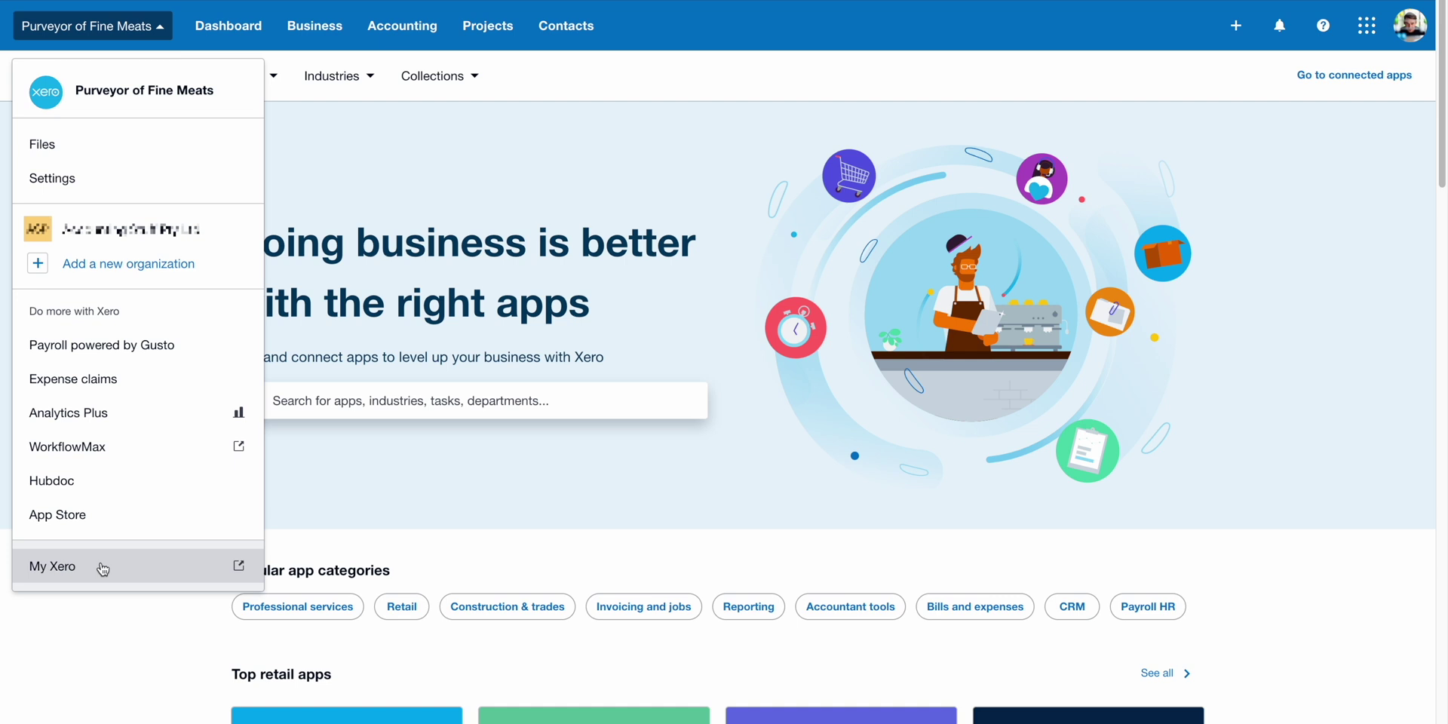
left_click(103, 568)
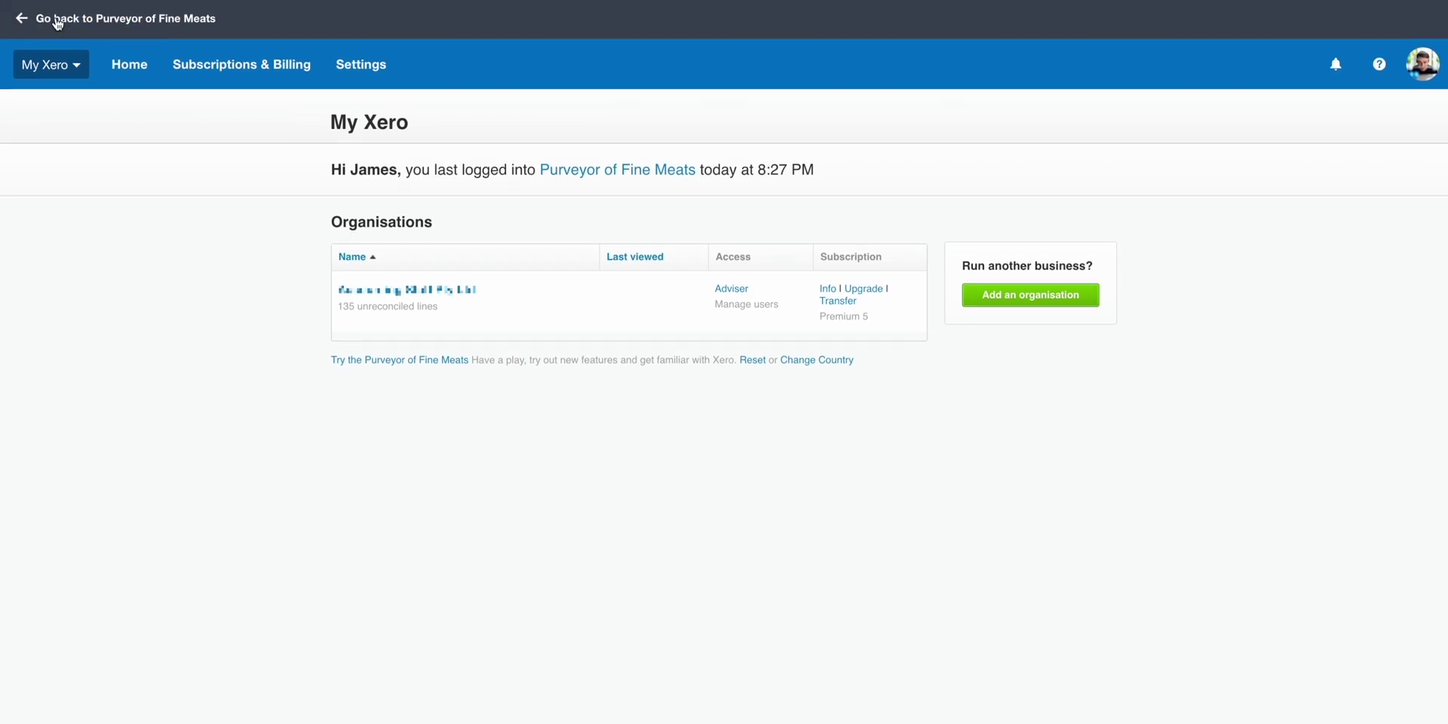
left_click(135, 23)
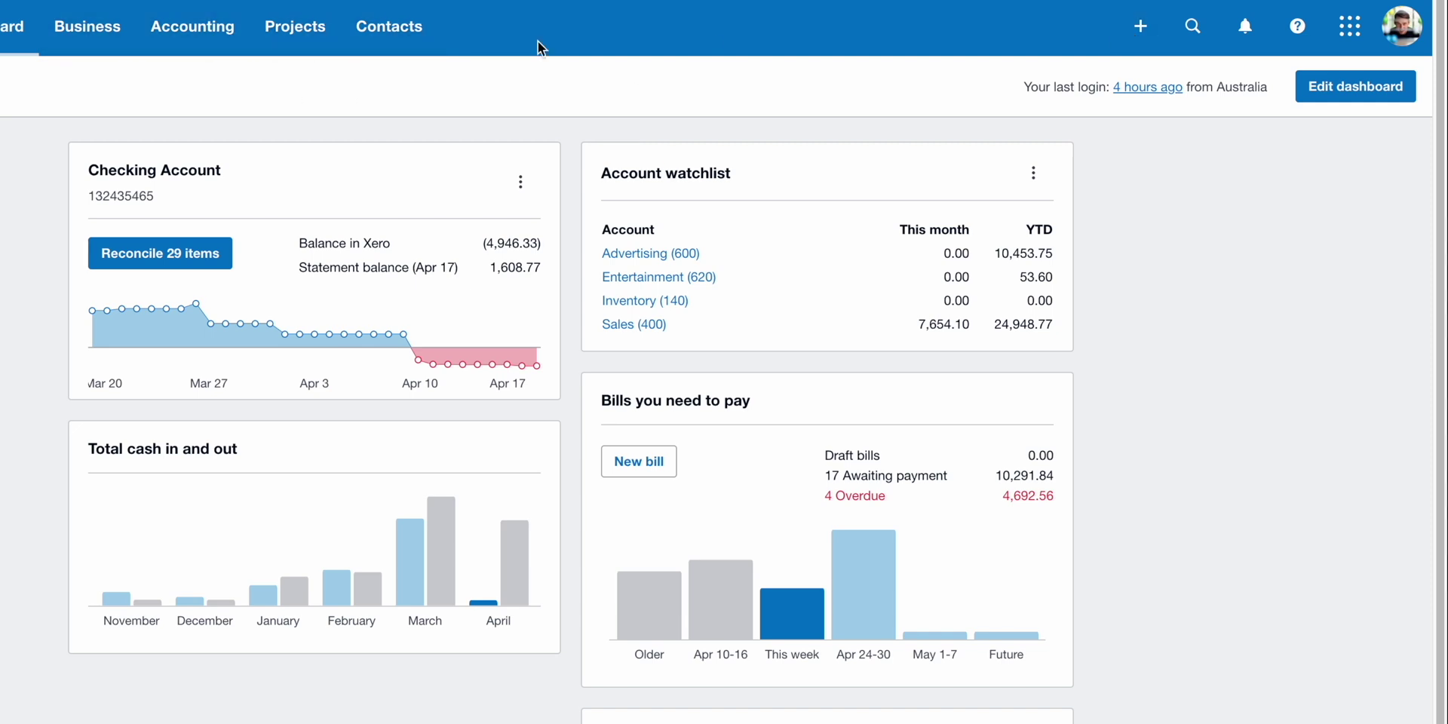
Start a new invoice addressed to Kath Day-Knight.
left_click(1135, 33)
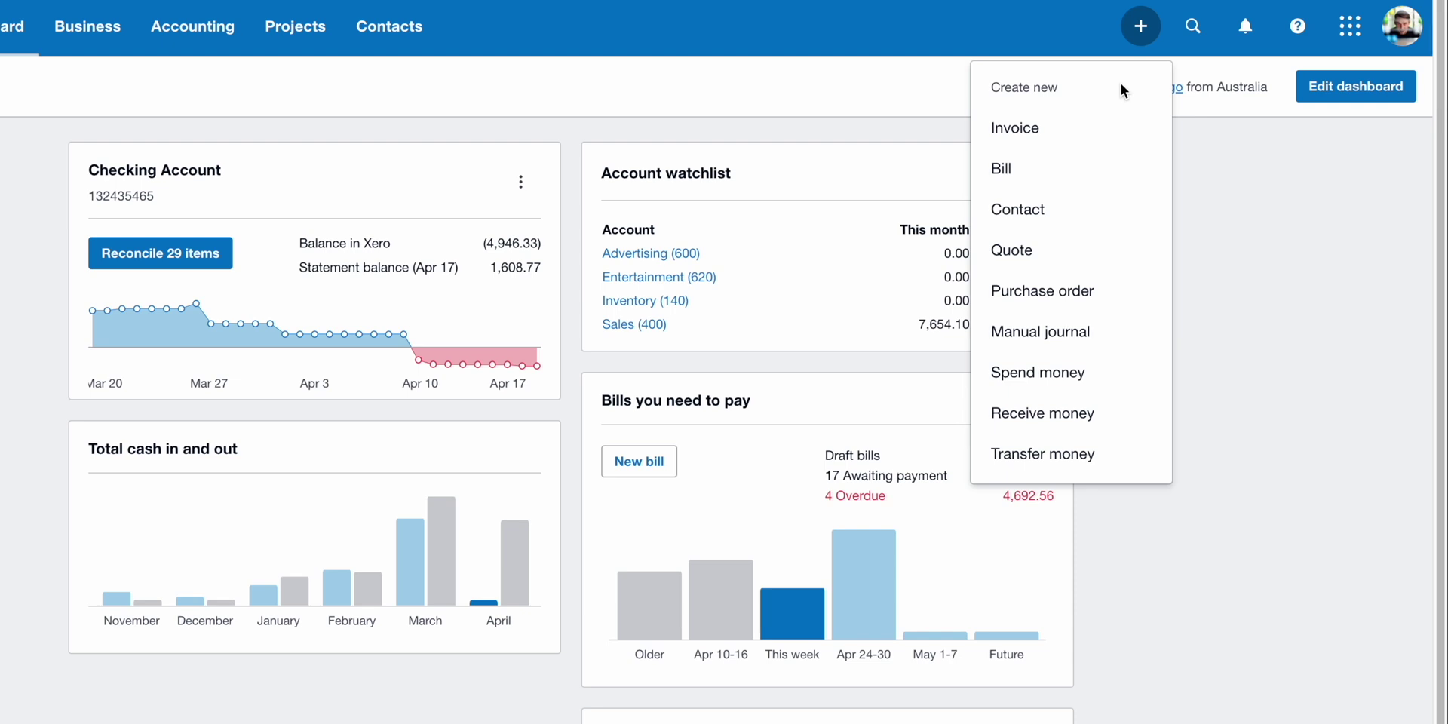
left_click(1114, 128)
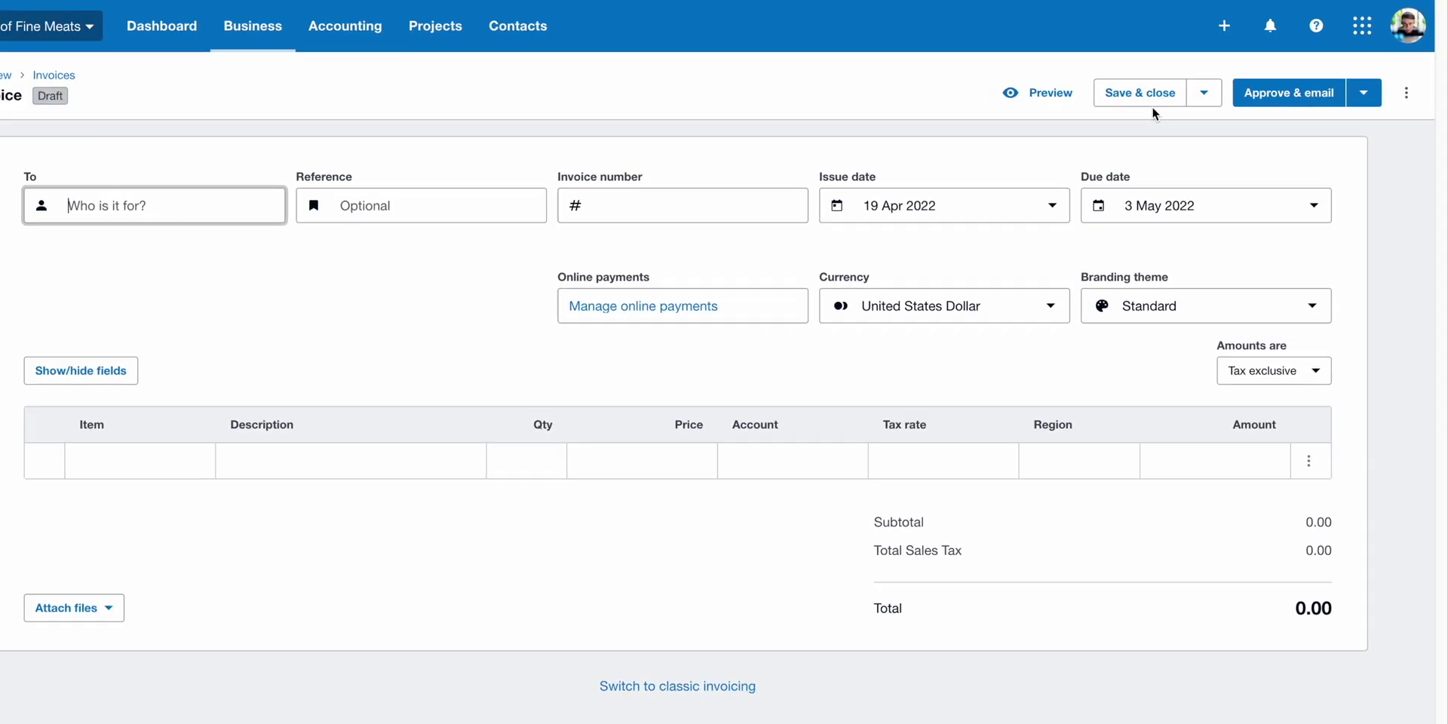
left_click(234, 194)
type("kath")
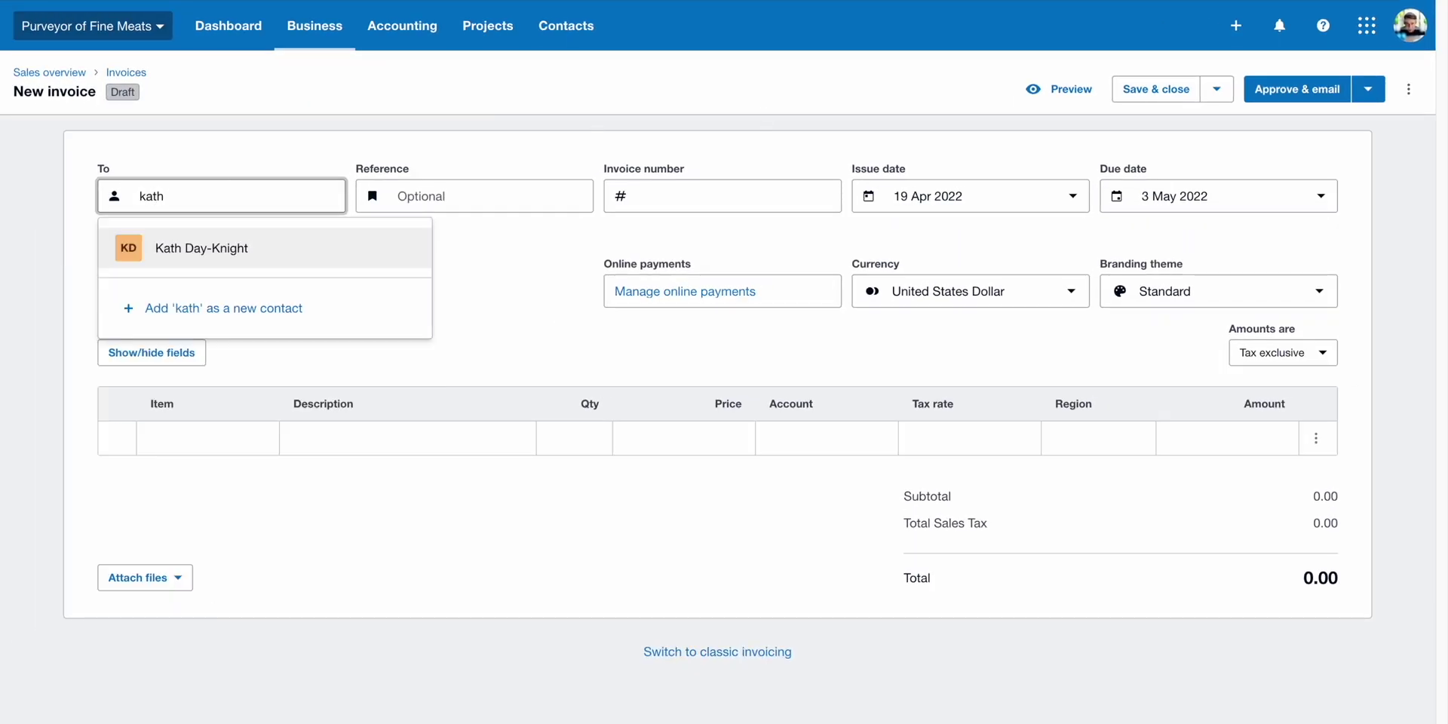
left_click(261, 247)
Add 24 Commemorative Wedding Sausages as the first invoice line.
left_click(227, 437)
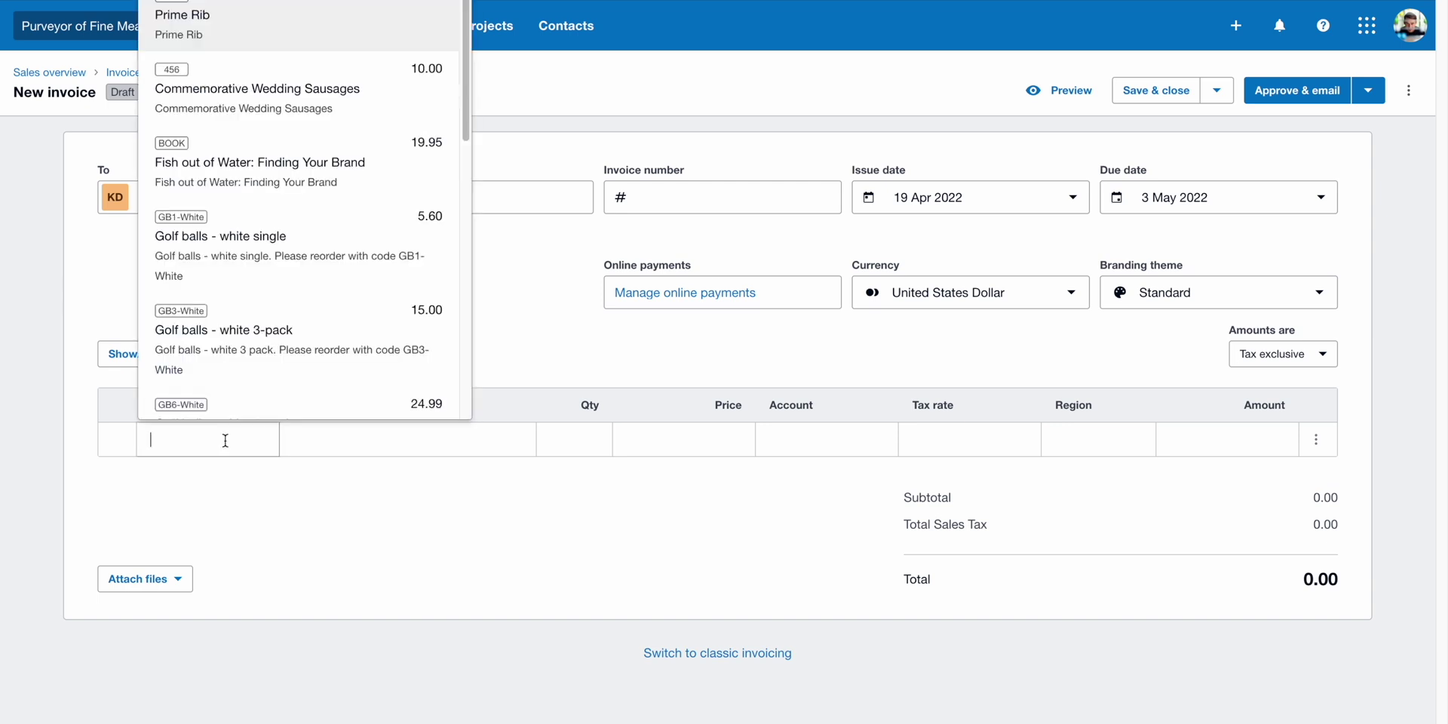
type("com")
left_click(299, 105)
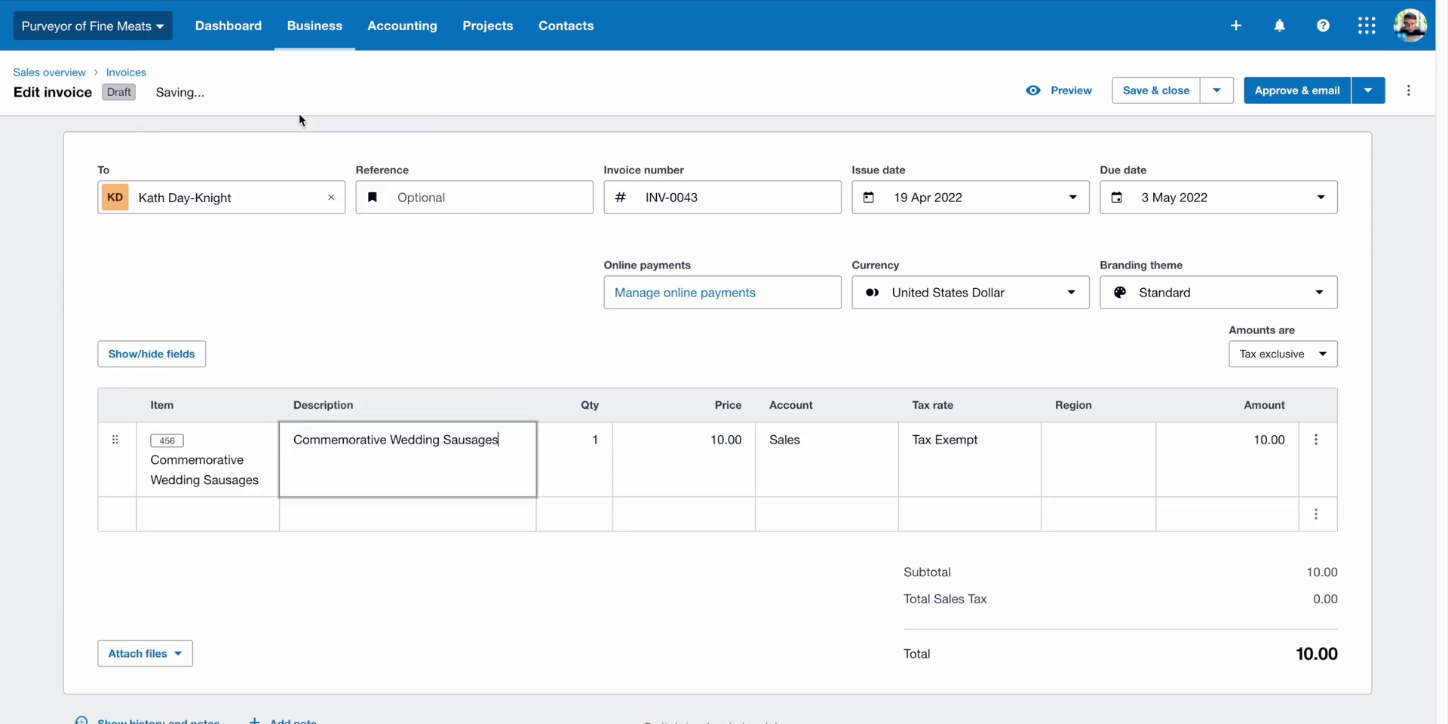
left_click(570, 449)
type("24")
left_click(609, 349)
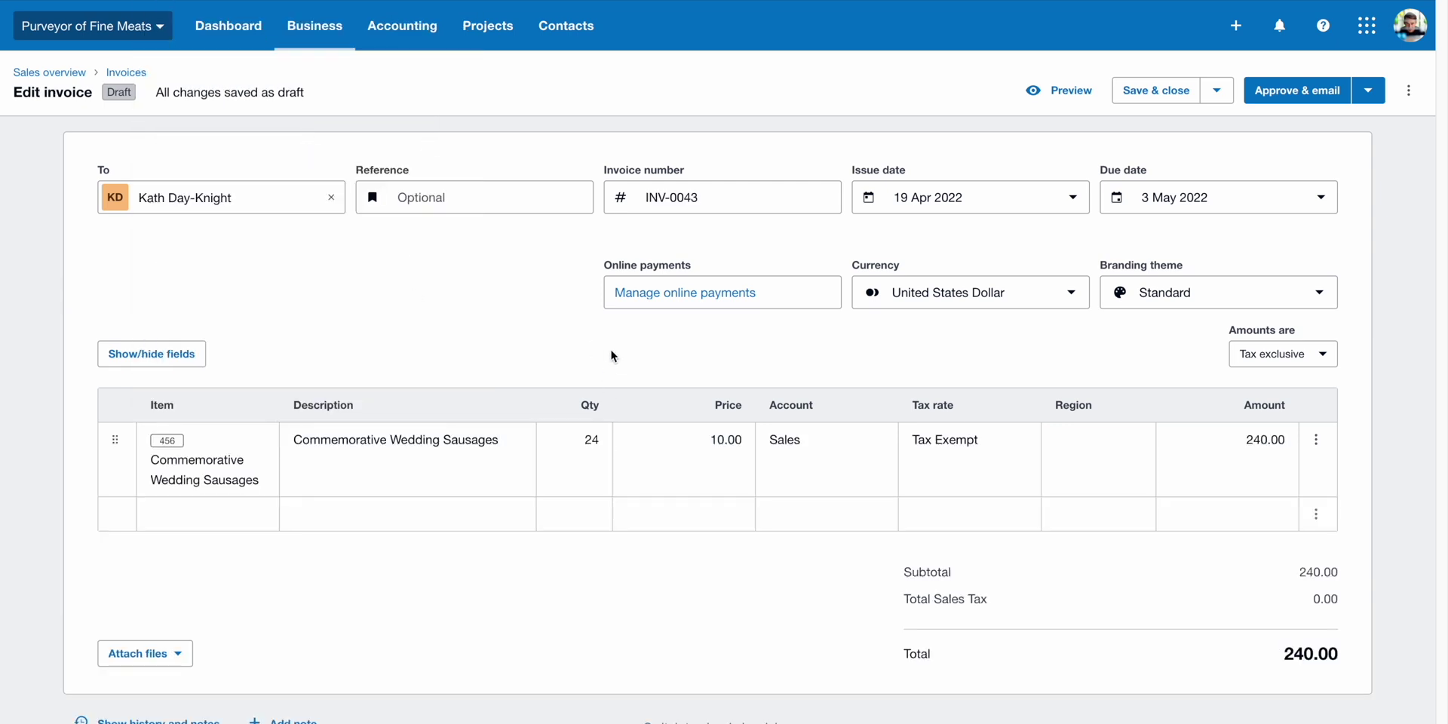
Assign the West Coast region to the line and preview the 240.00 draft.
left_click(804, 441)
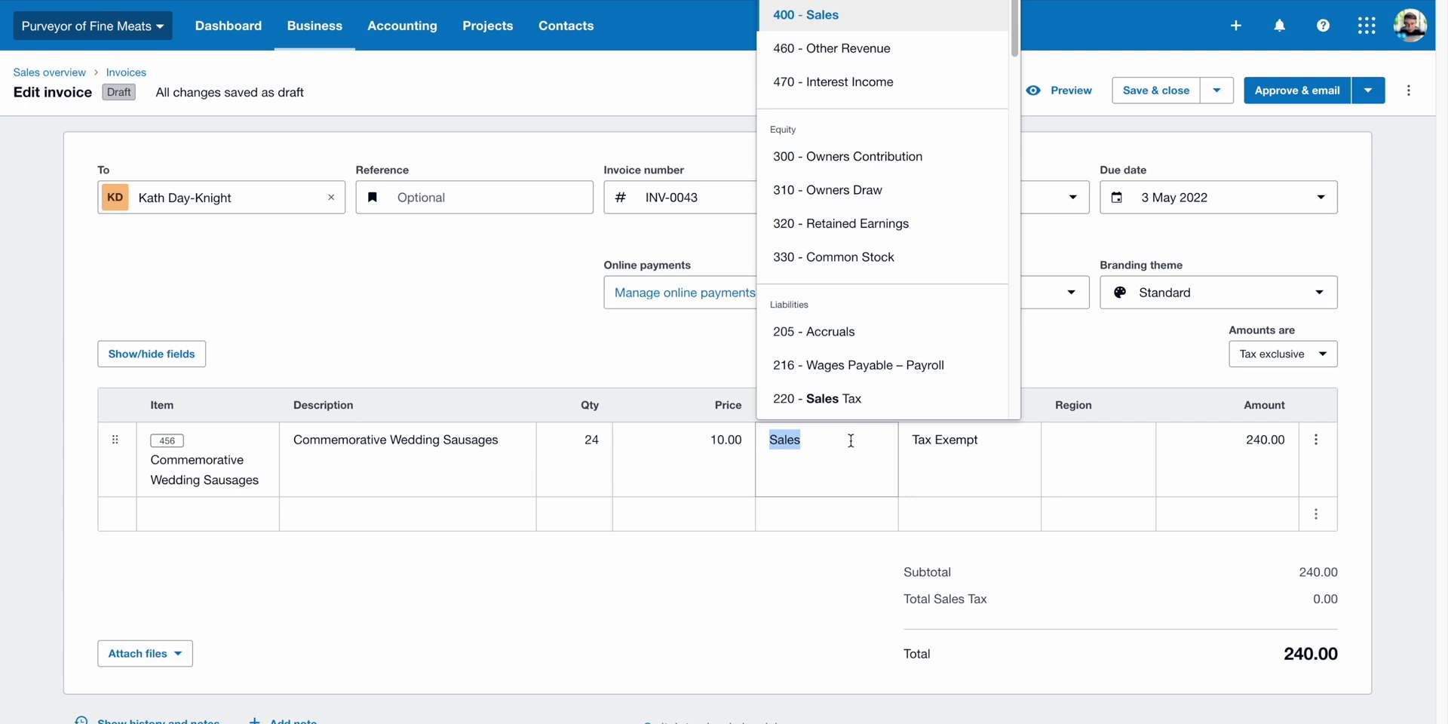
left_click(992, 444)
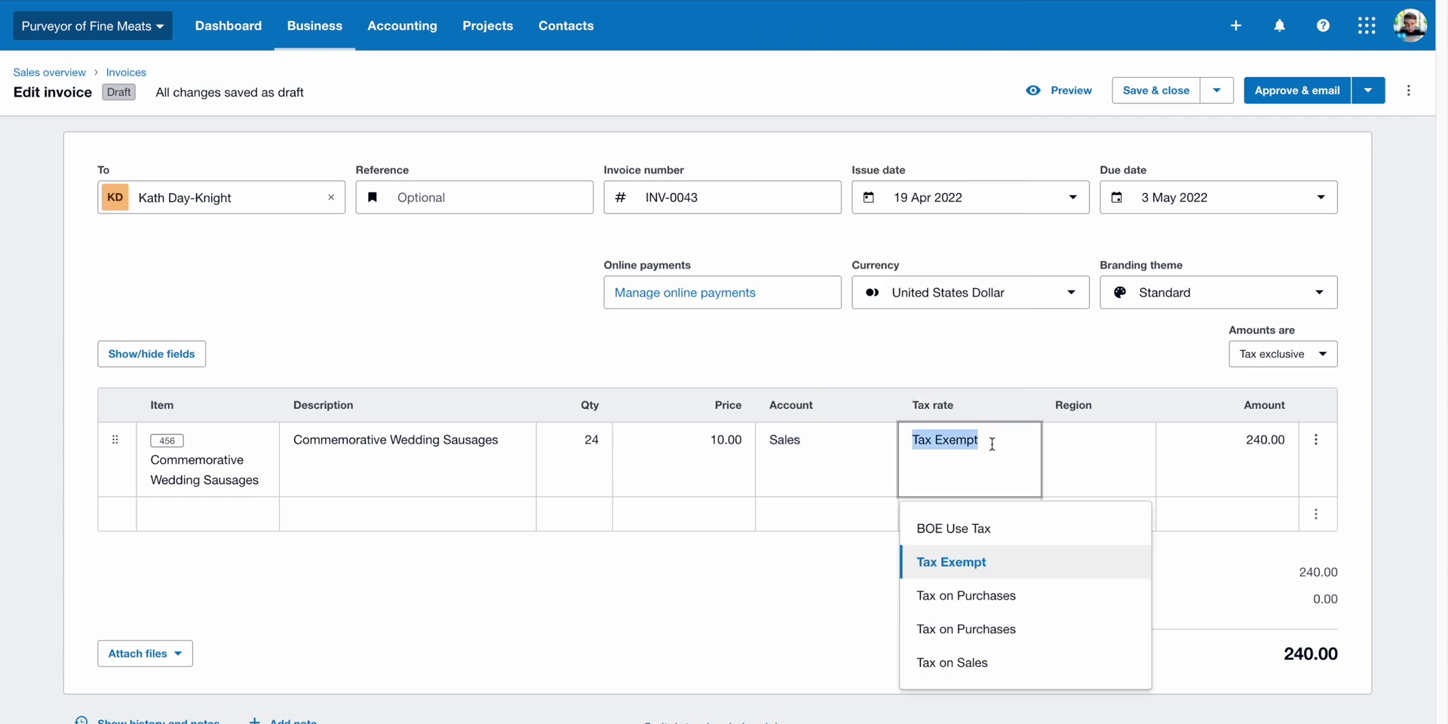
left_click(1069, 443)
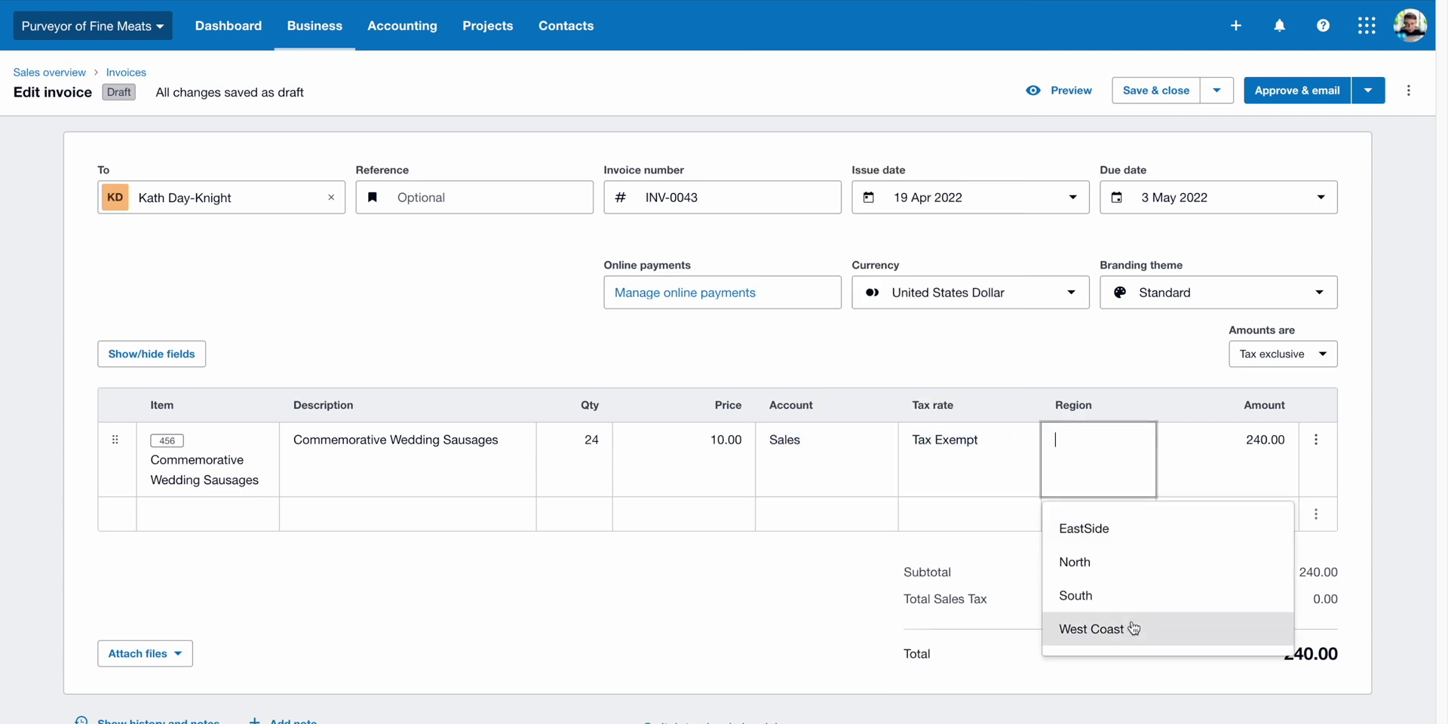
left_click(1134, 626)
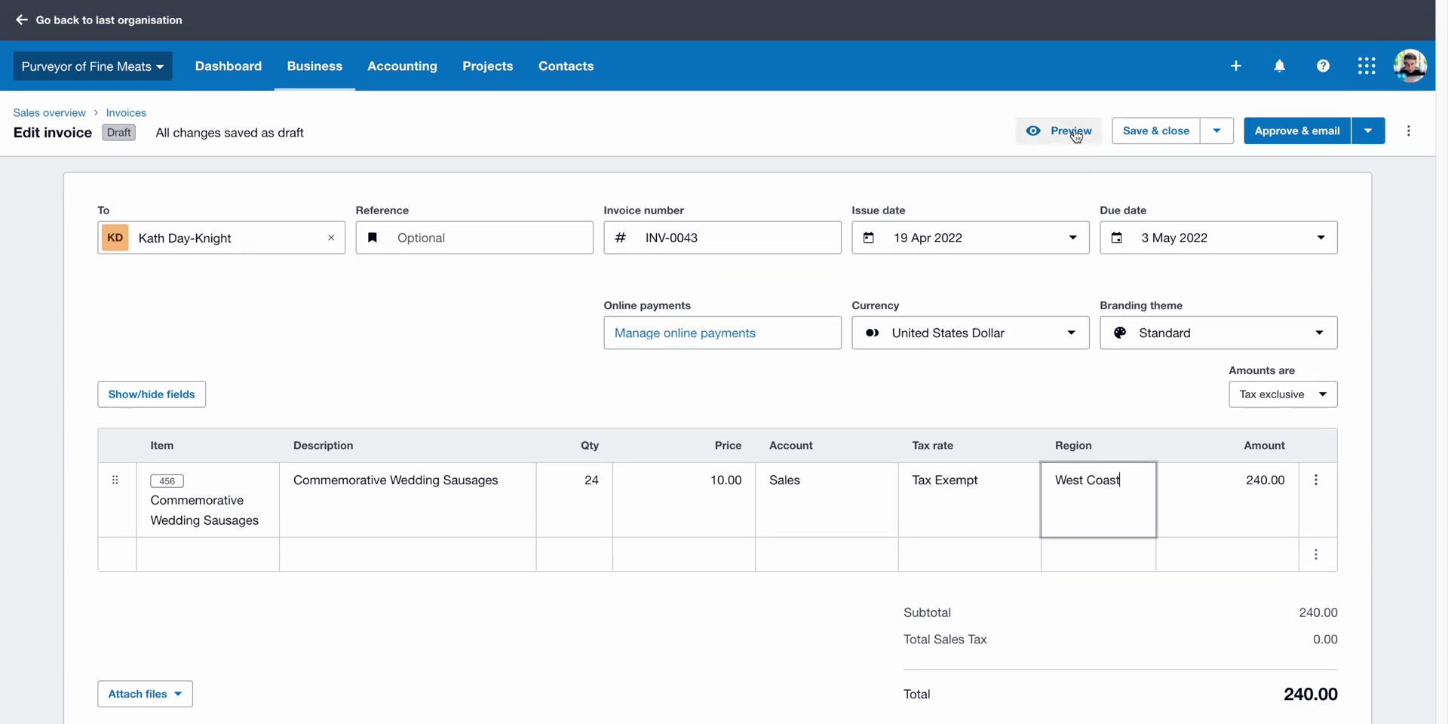
left_click(1071, 131)
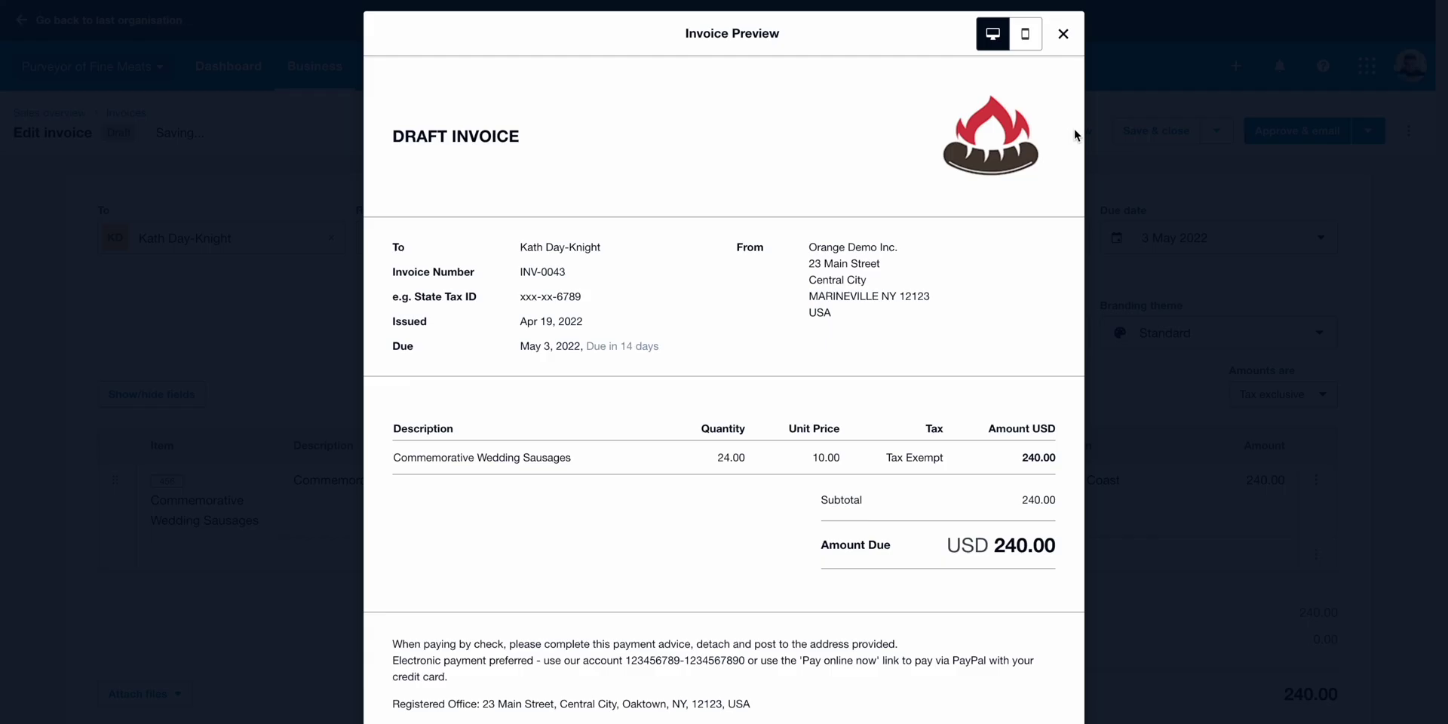
left_click(1064, 33)
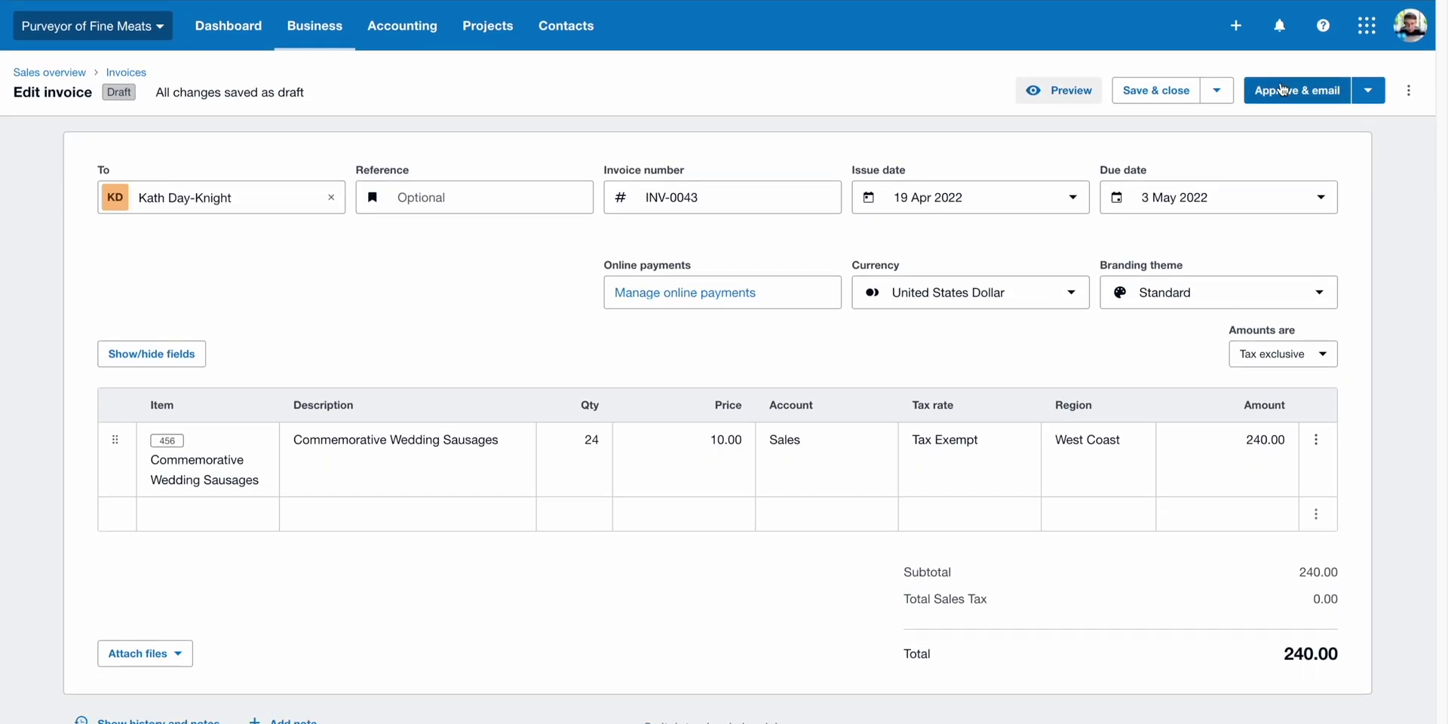
left_click(1236, 25)
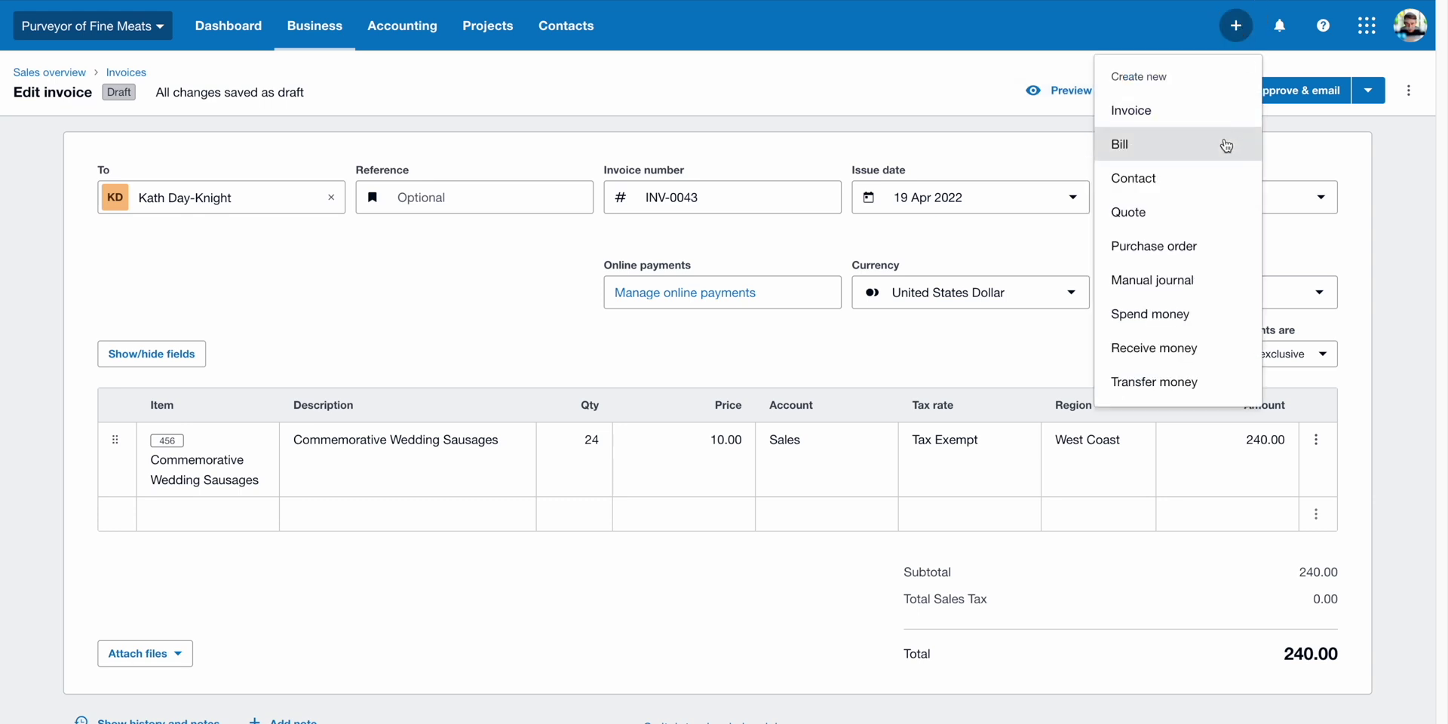
left_click(1226, 145)
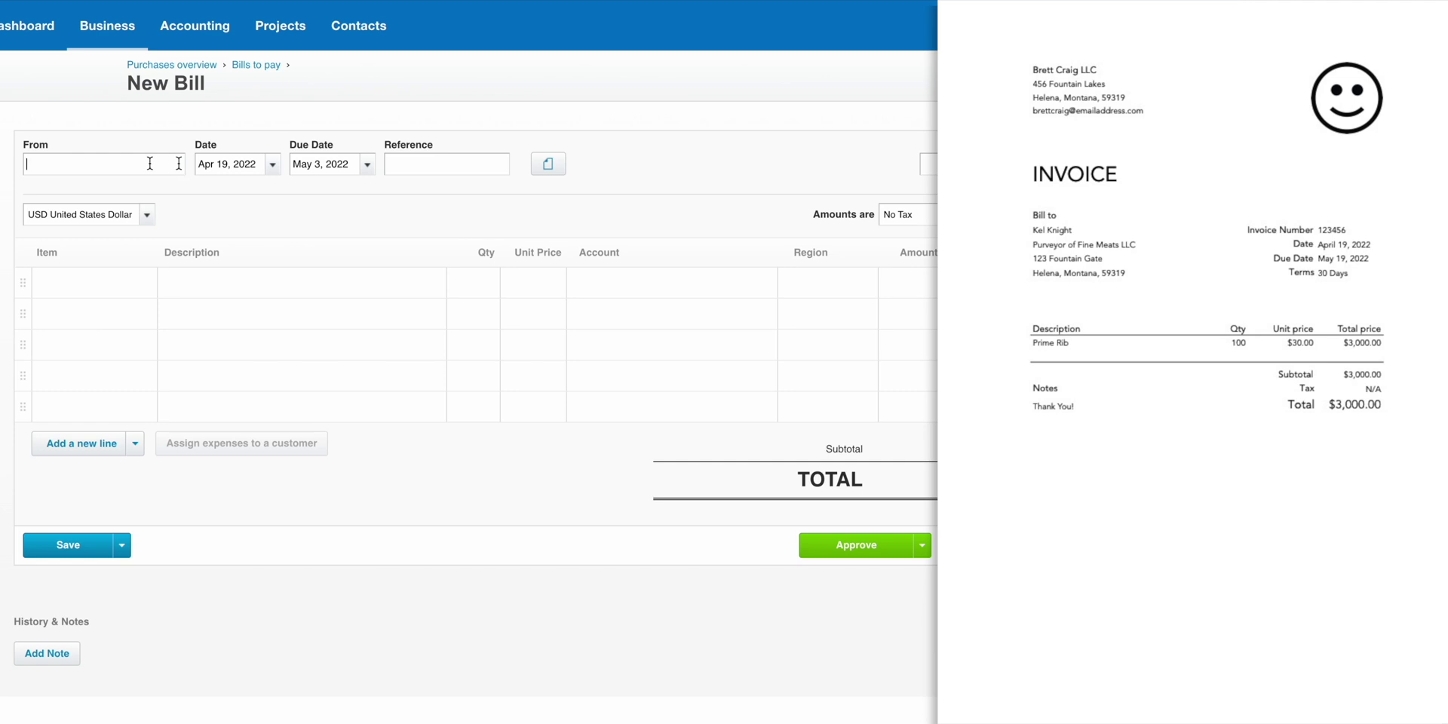
type("bre")
left_click(142, 223)
left_click(106, 284)
type("prime")
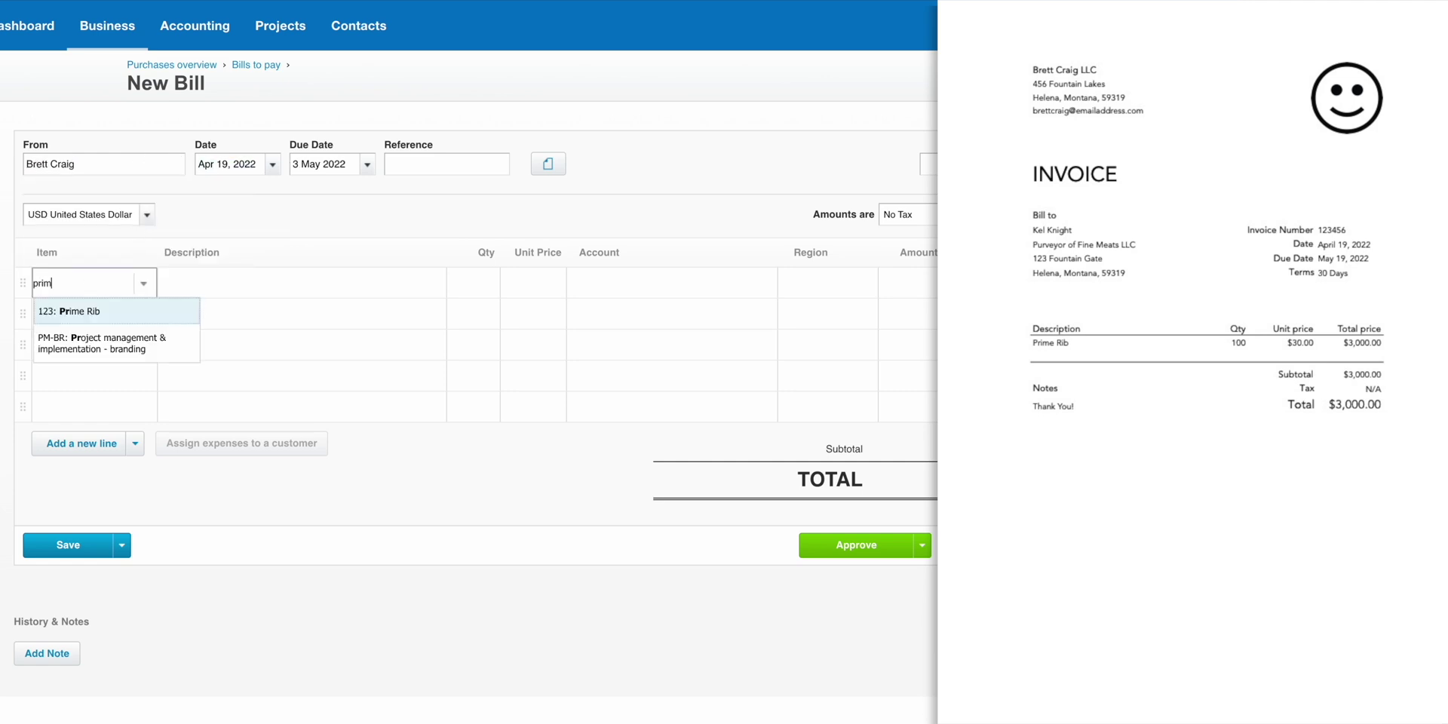
left_click(102, 310)
Set the Prime Rib quantity to 100 and approve the 3,000.00 bill.
left_click(485, 286)
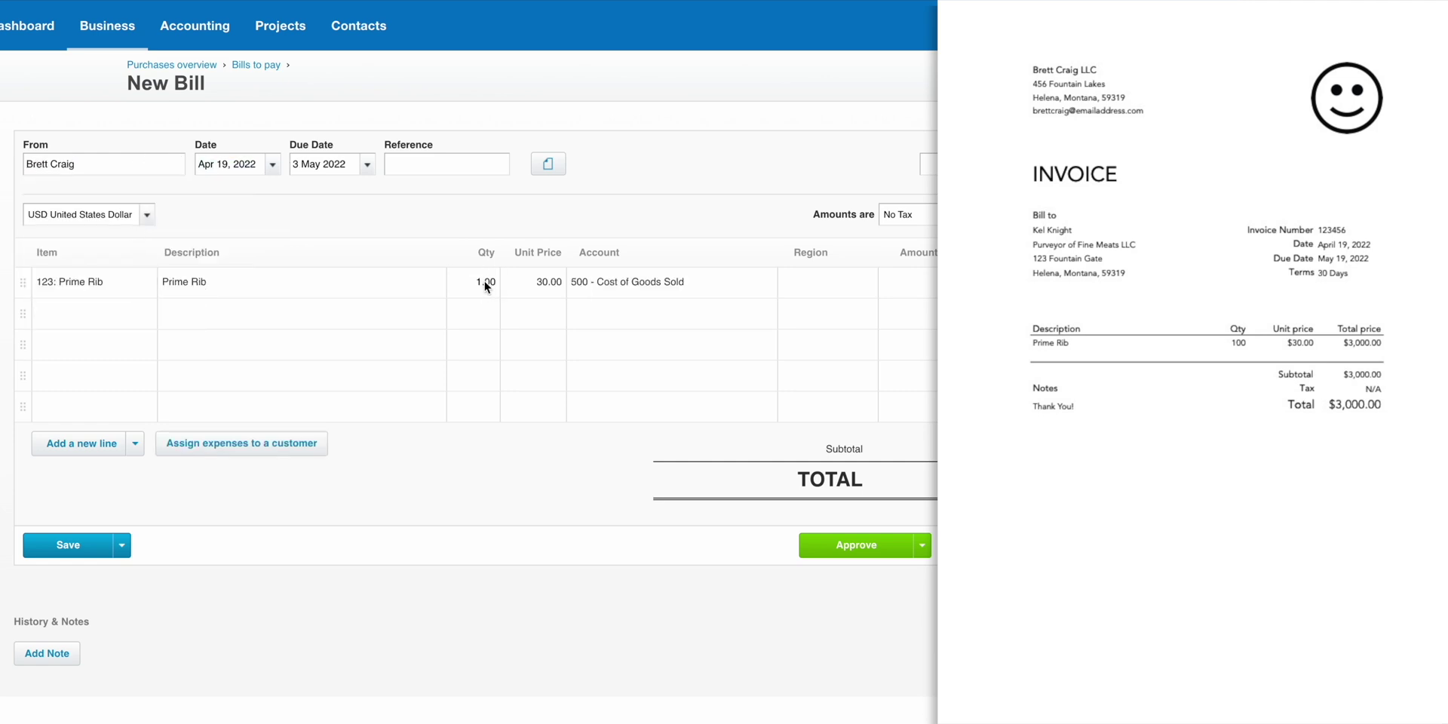
type("100")
left_click(648, 442)
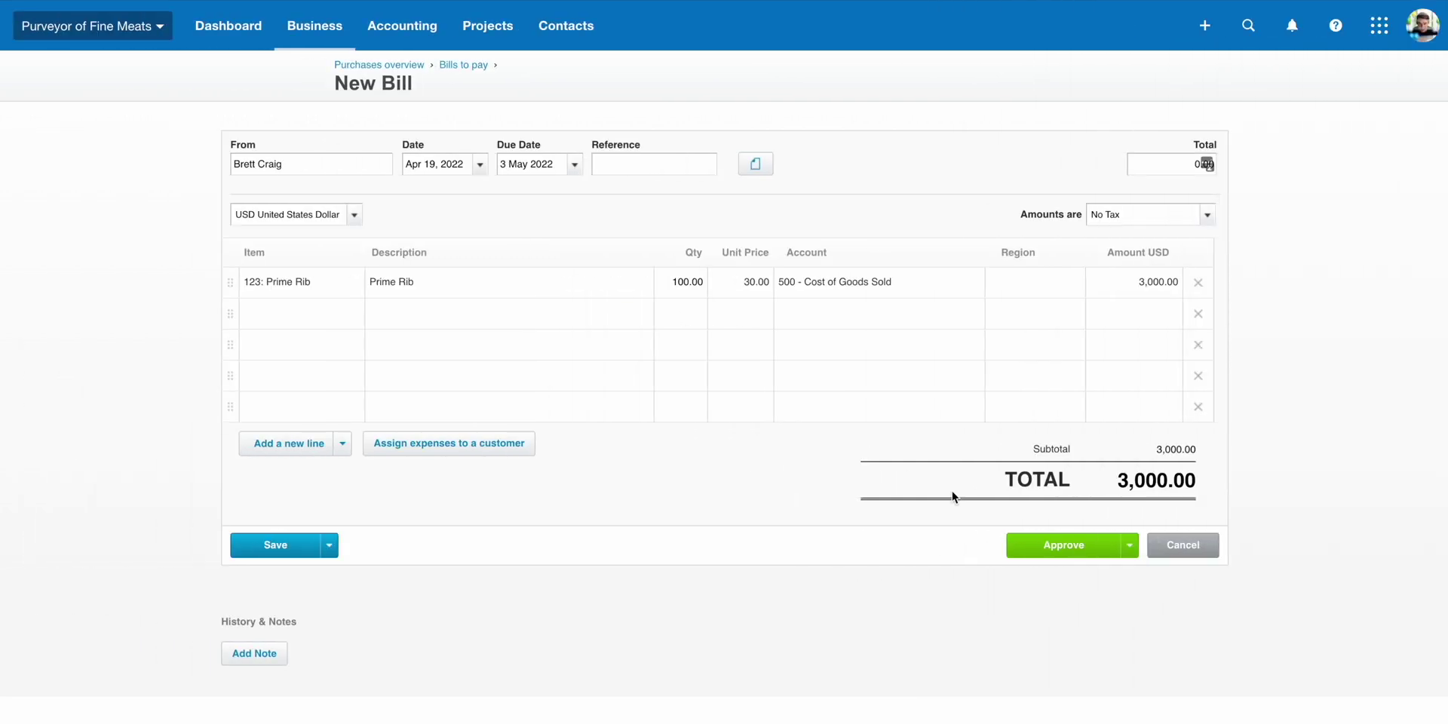
left_click(1042, 546)
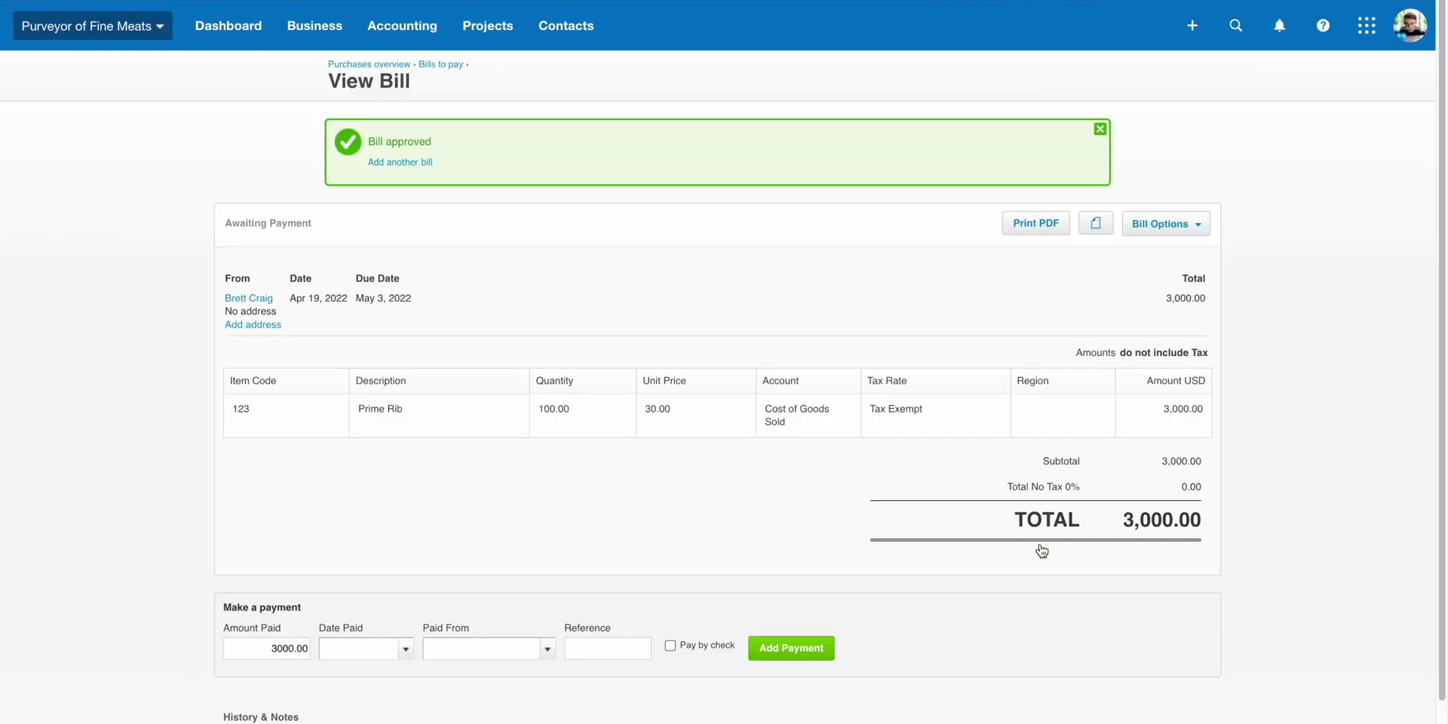
left_click(1192, 25)
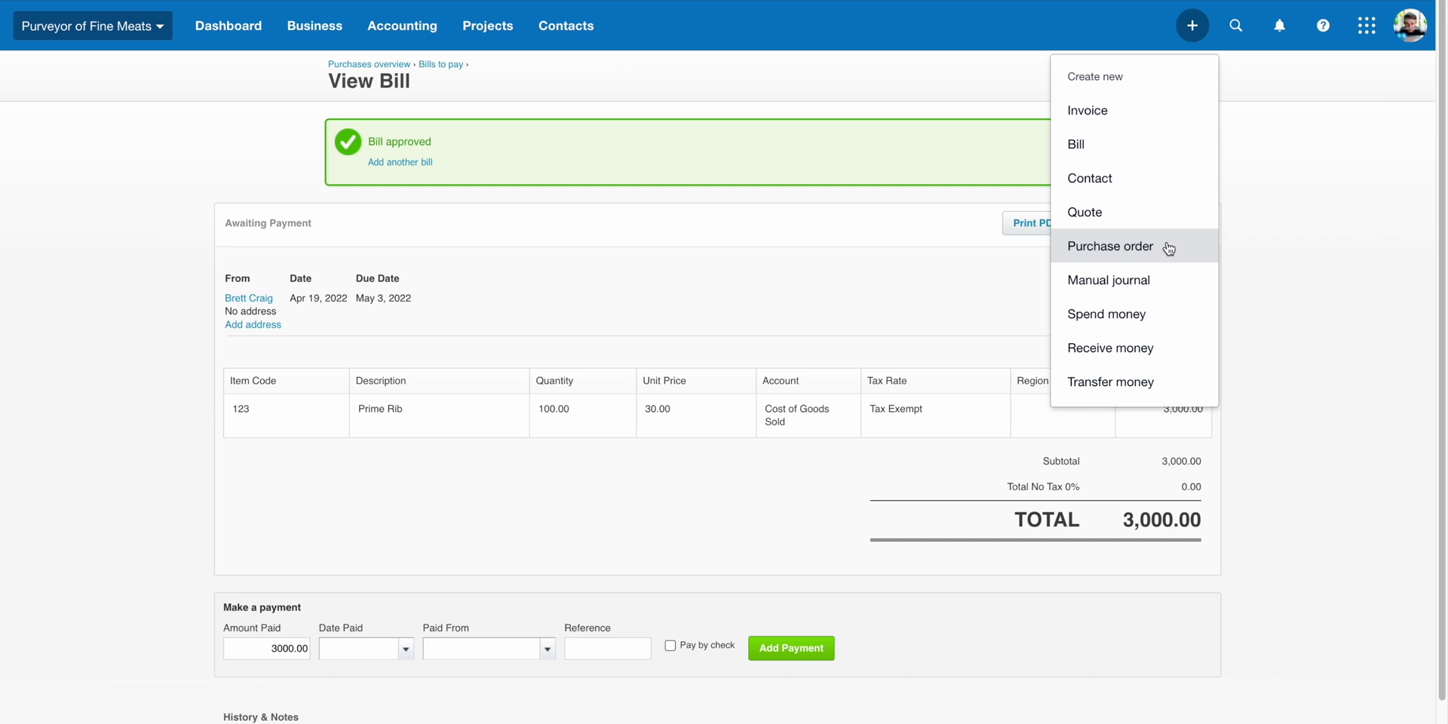
Open a new manual journal, then a New Spend Money form asking Checking or Savings.
left_click(1172, 283)
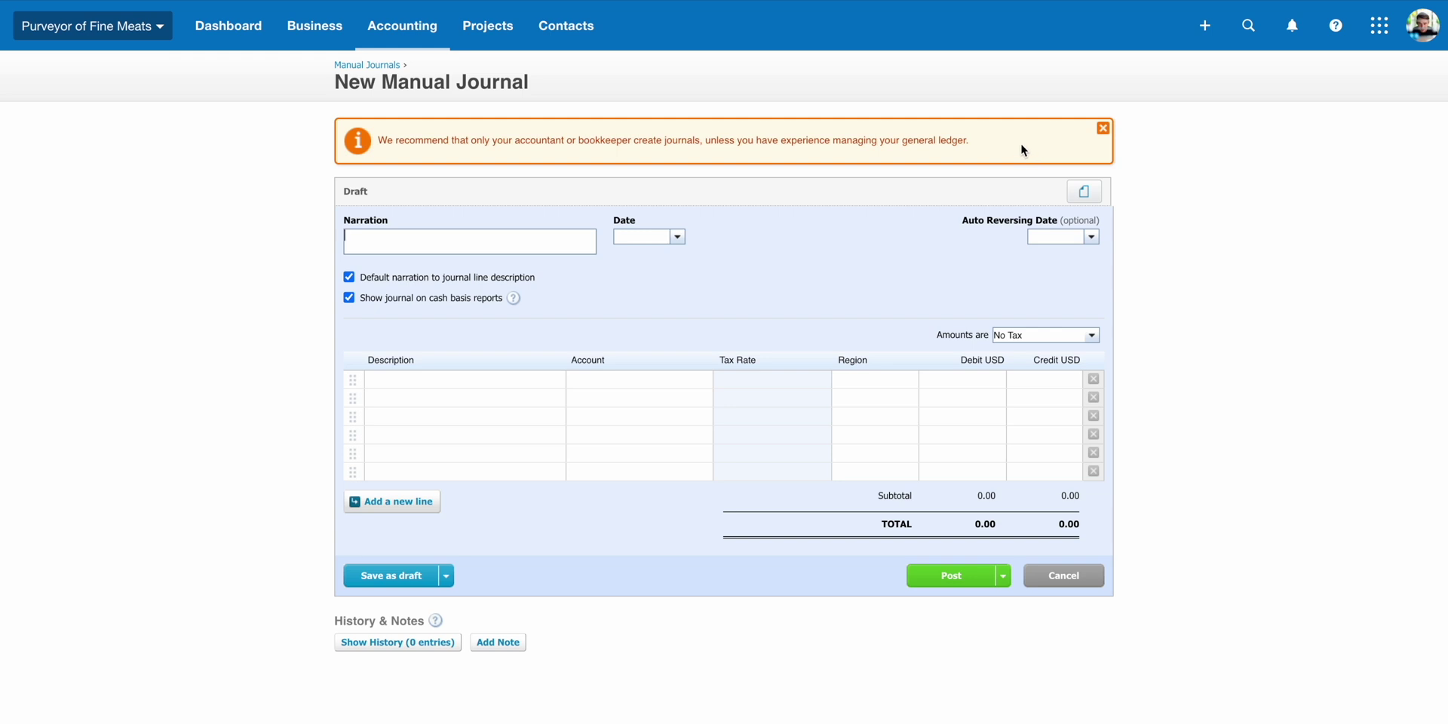
left_click(1207, 30)
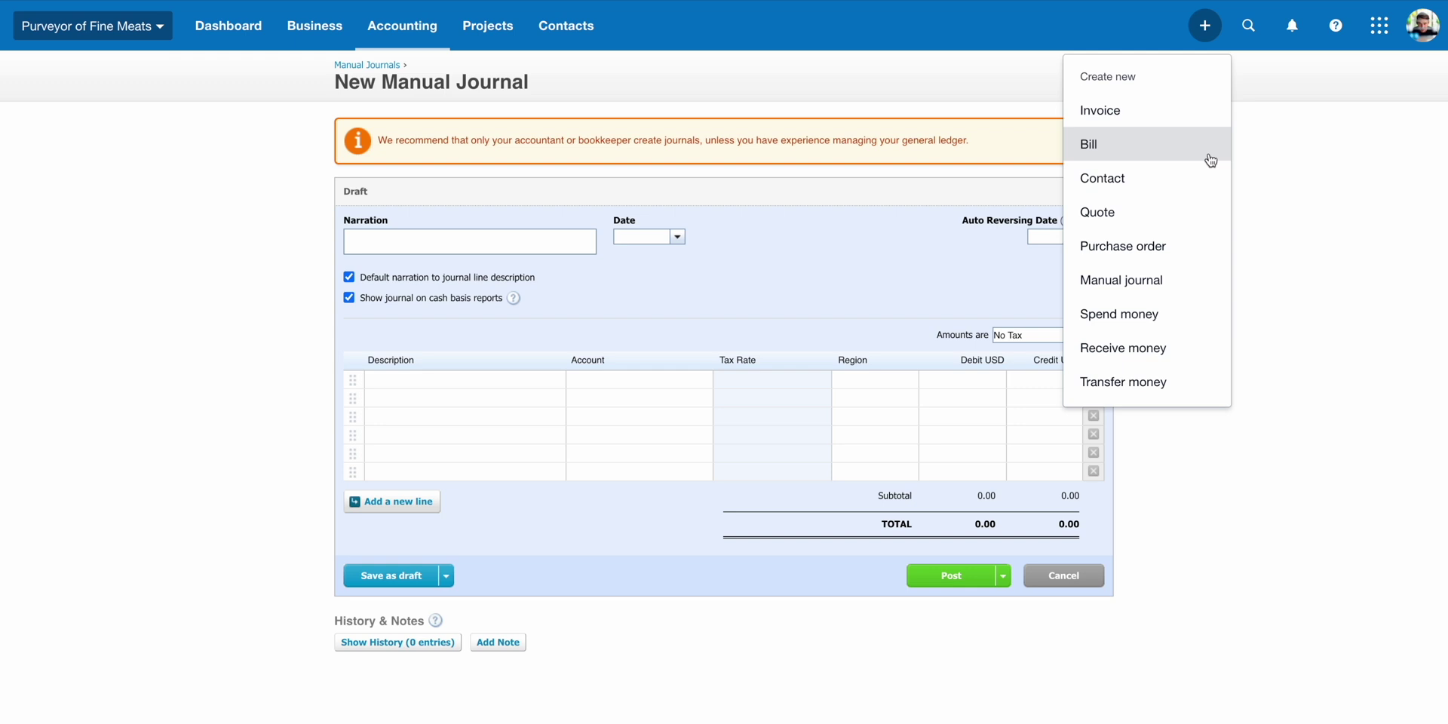
left_click(1194, 314)
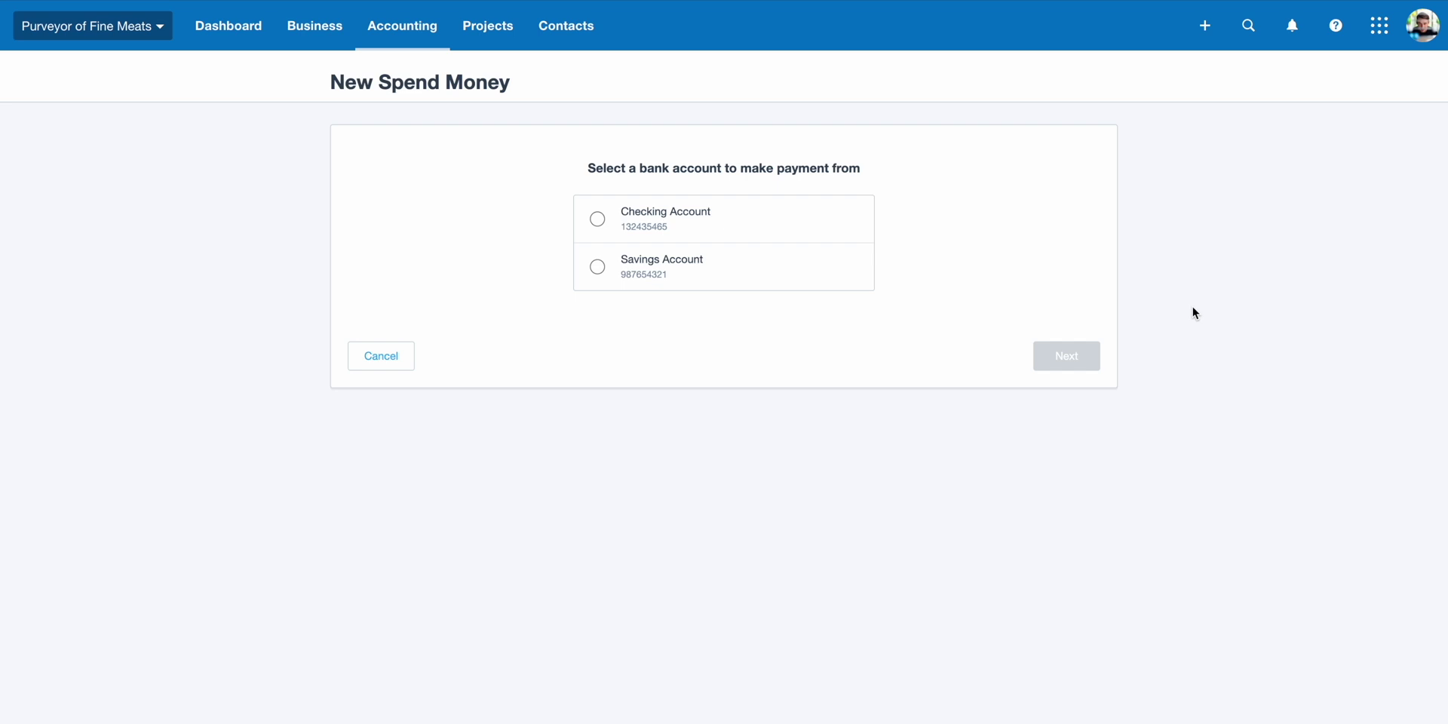
left_click(1204, 26)
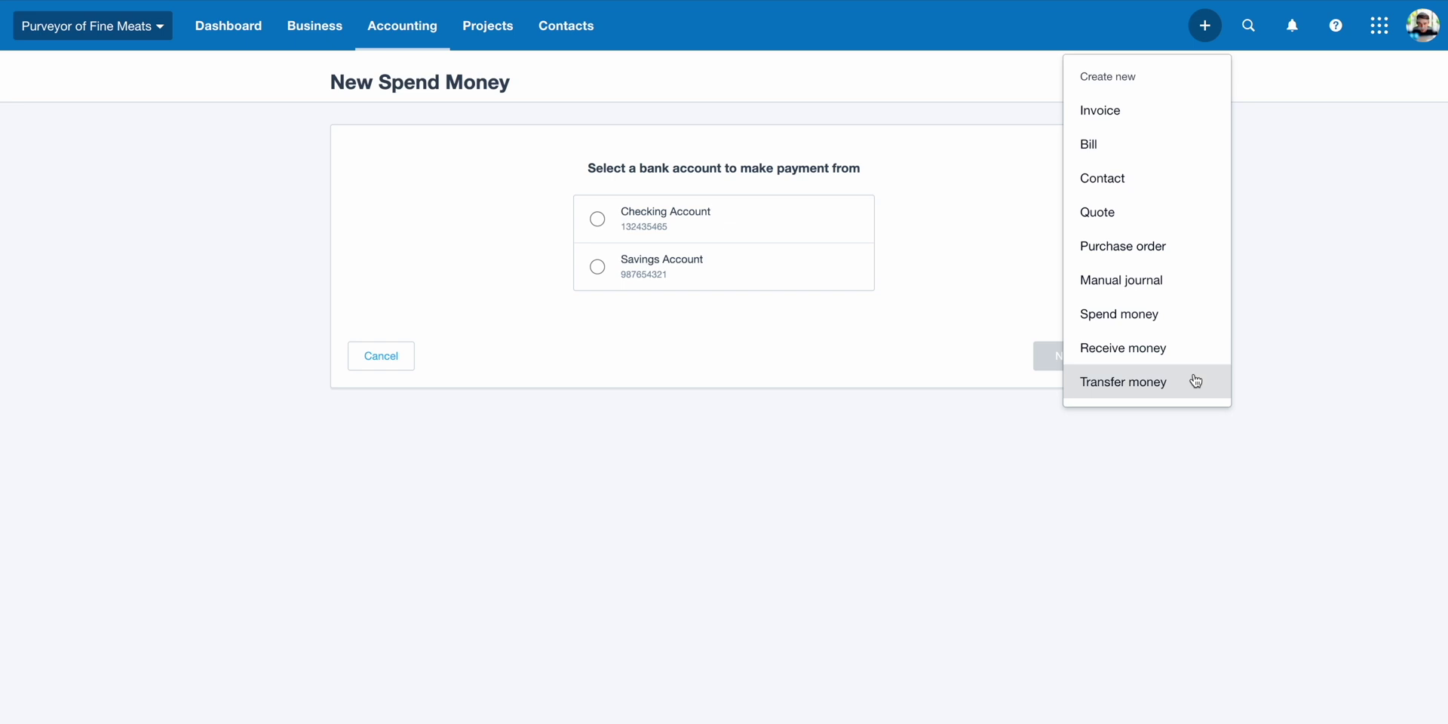
Return to the dashboard, then disable 'Show notification pop-ups' in notification settings and save.
left_click(228, 26)
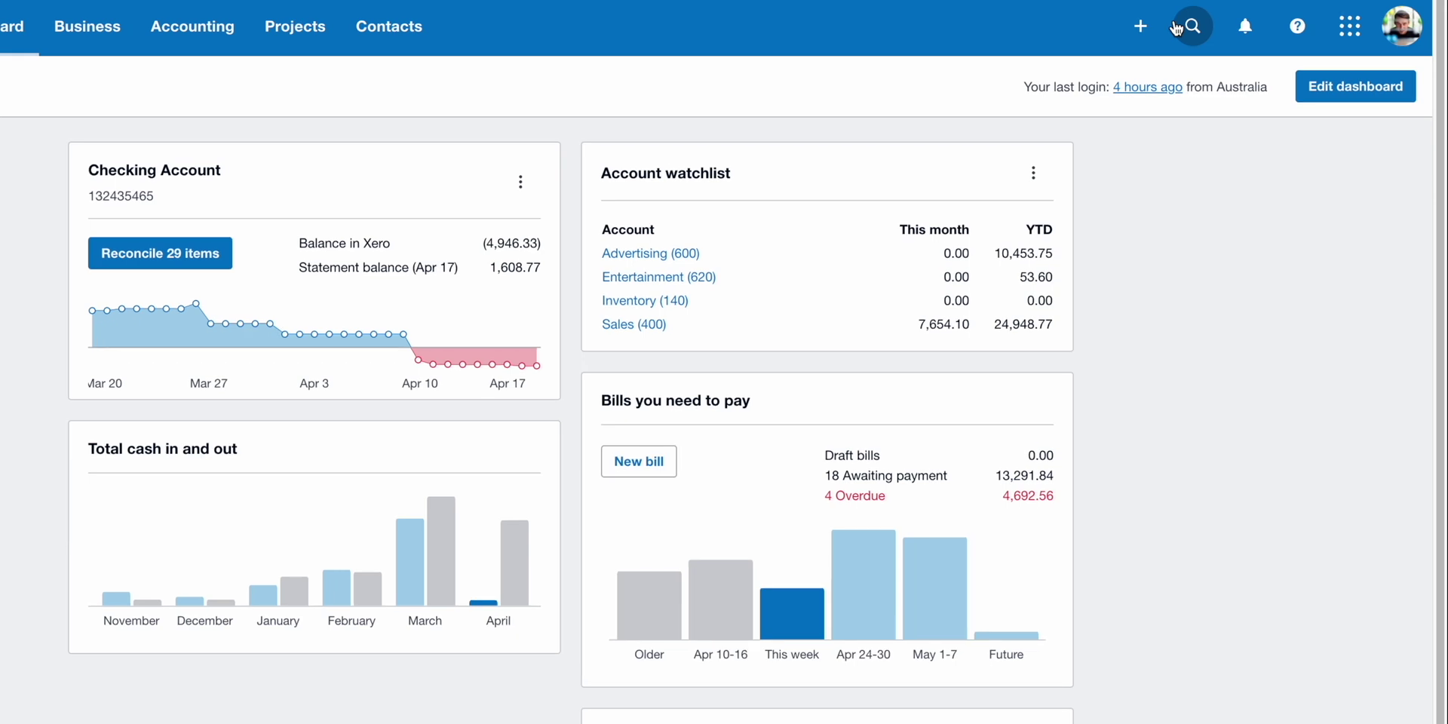
left_click(1177, 28)
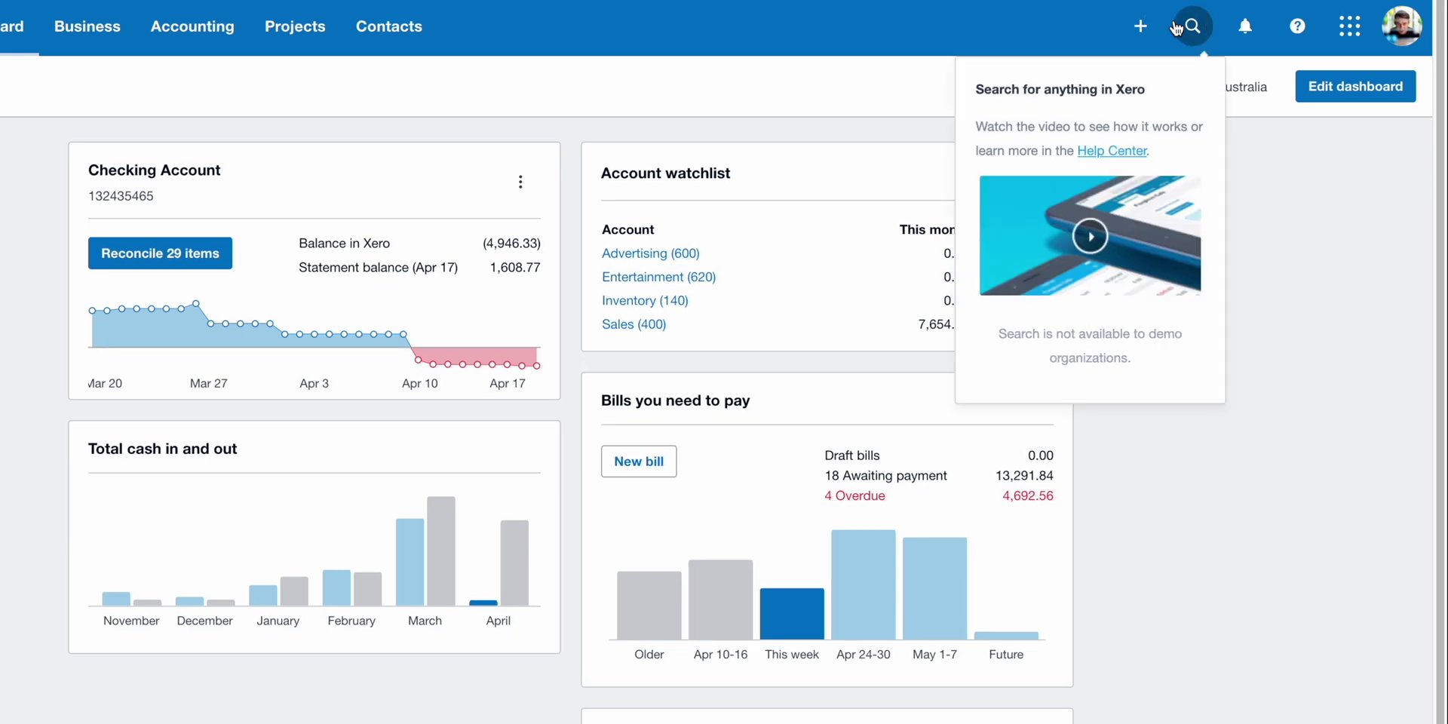
left_click(1245, 36)
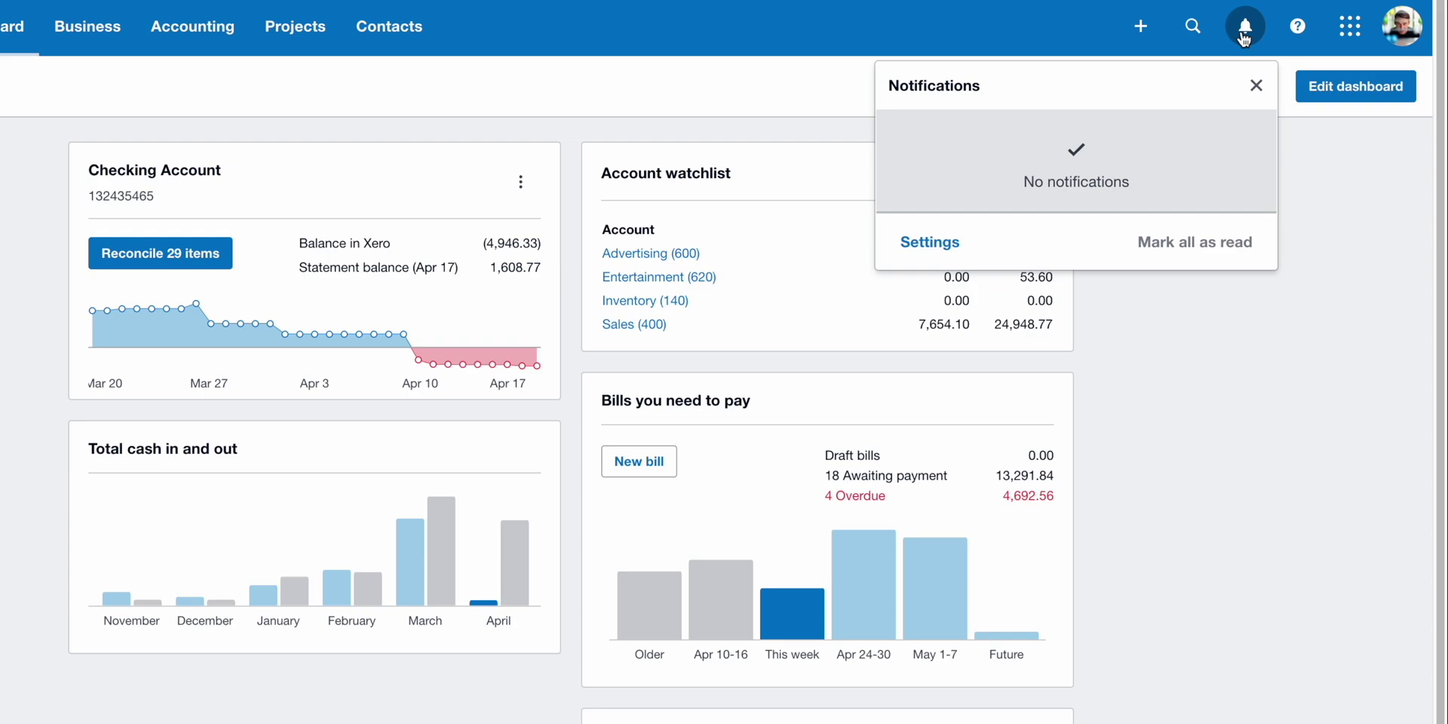
left_click(930, 242)
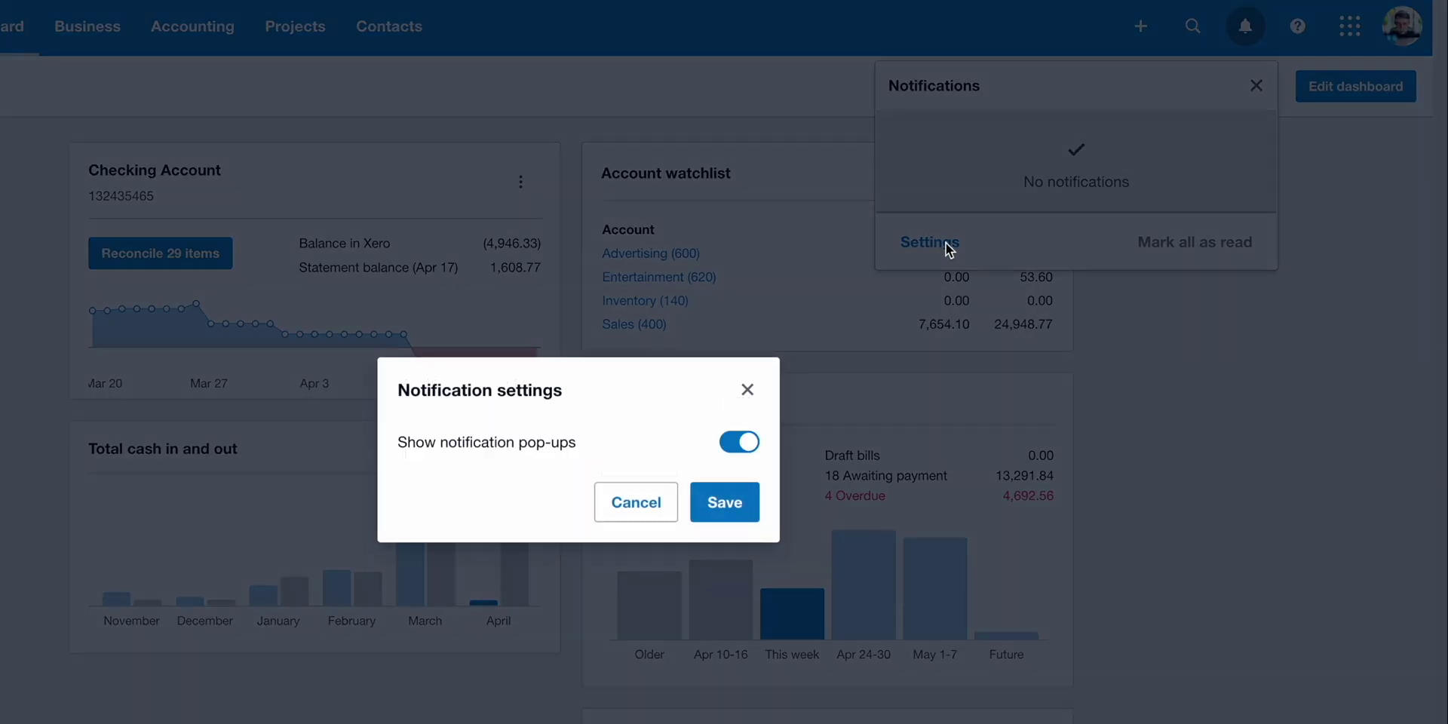
left_click(756, 443)
left_click(739, 500)
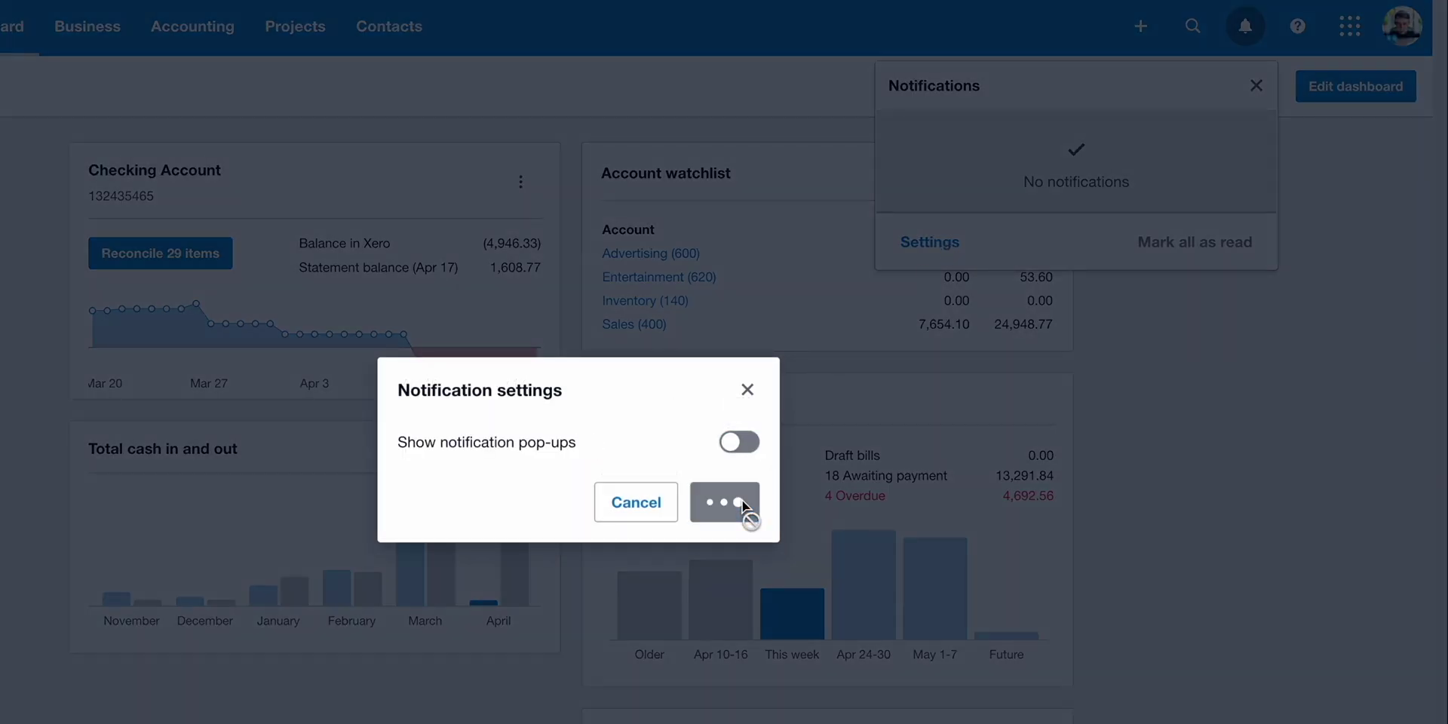
Search help articles for 'bank rec', then view and close the Contact Xero Support page.
left_click(1296, 26)
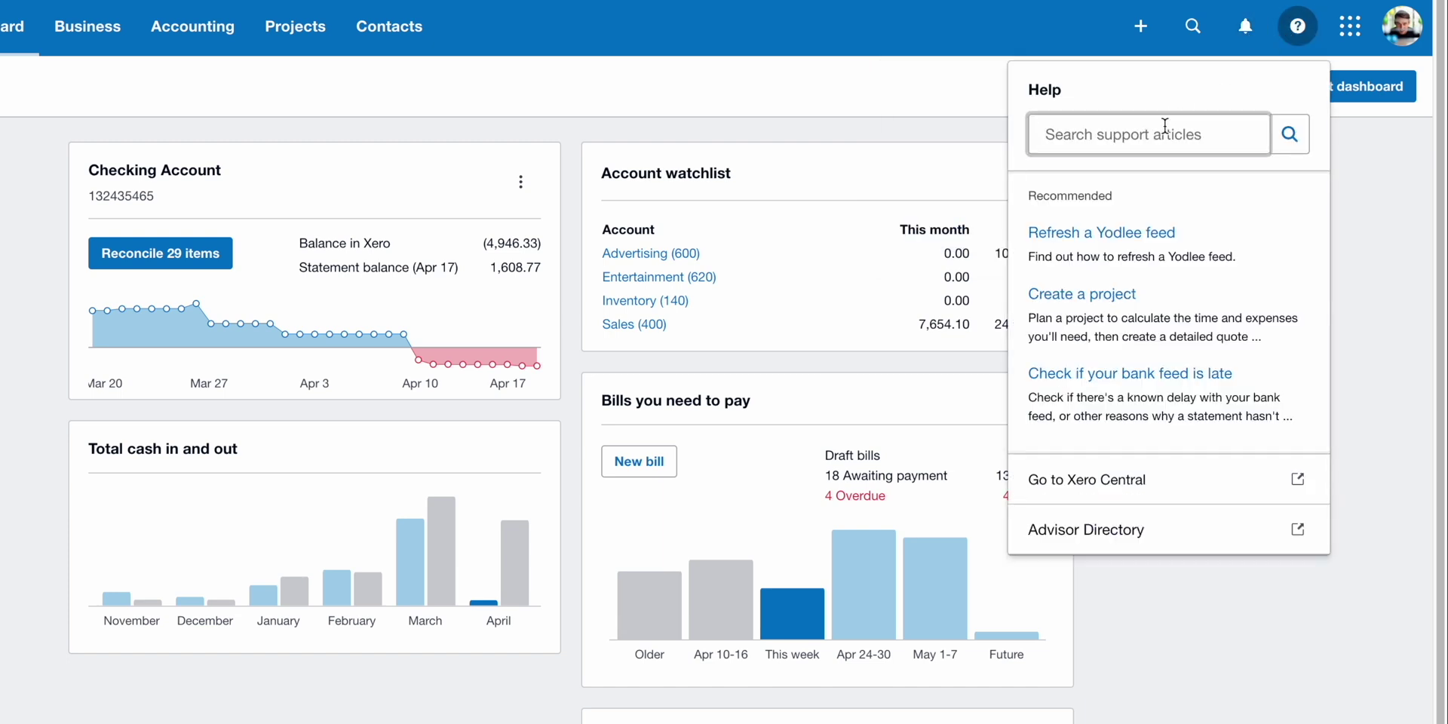
type("bank rec")
left_click(1148, 188)
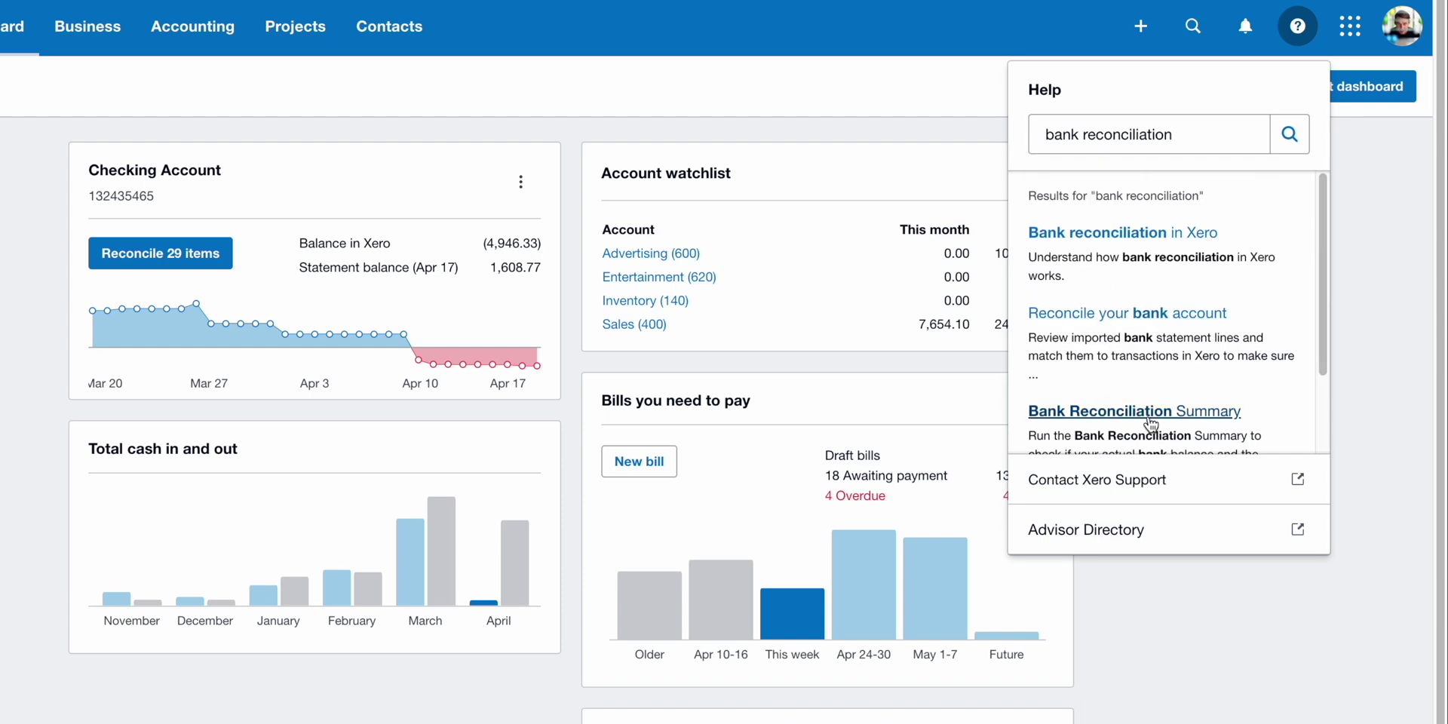
left_click(1161, 483)
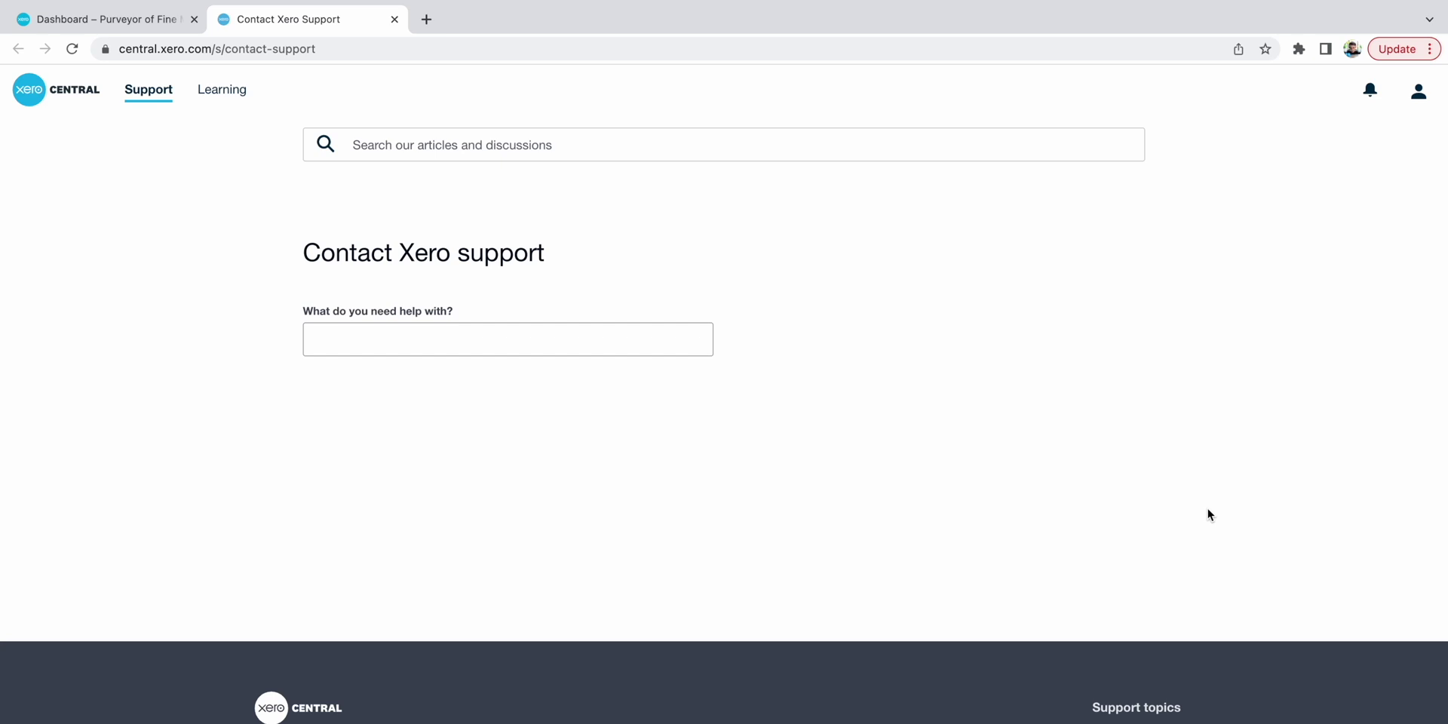
left_click(400, 24)
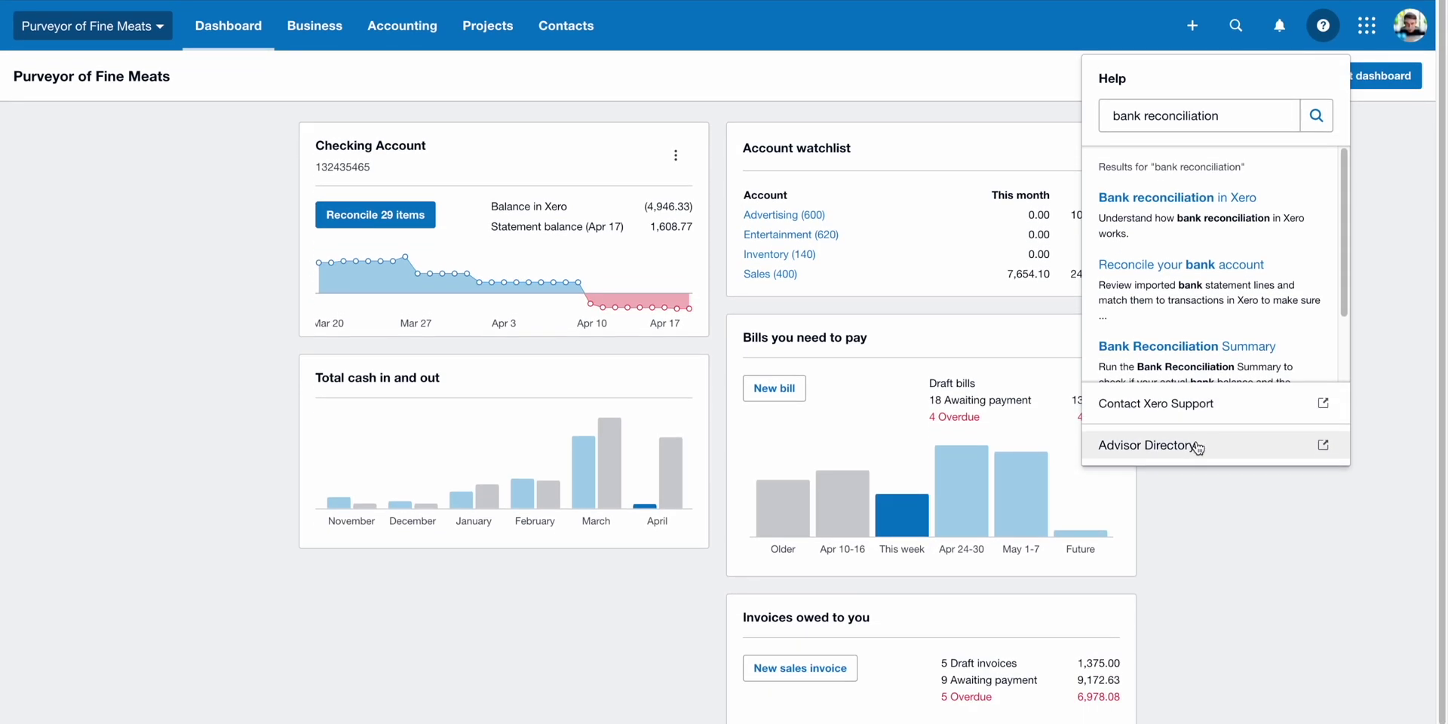
Peek at the Advisor Directory, the connected apps grid and the profile menu, then dismiss them.
left_click(1197, 448)
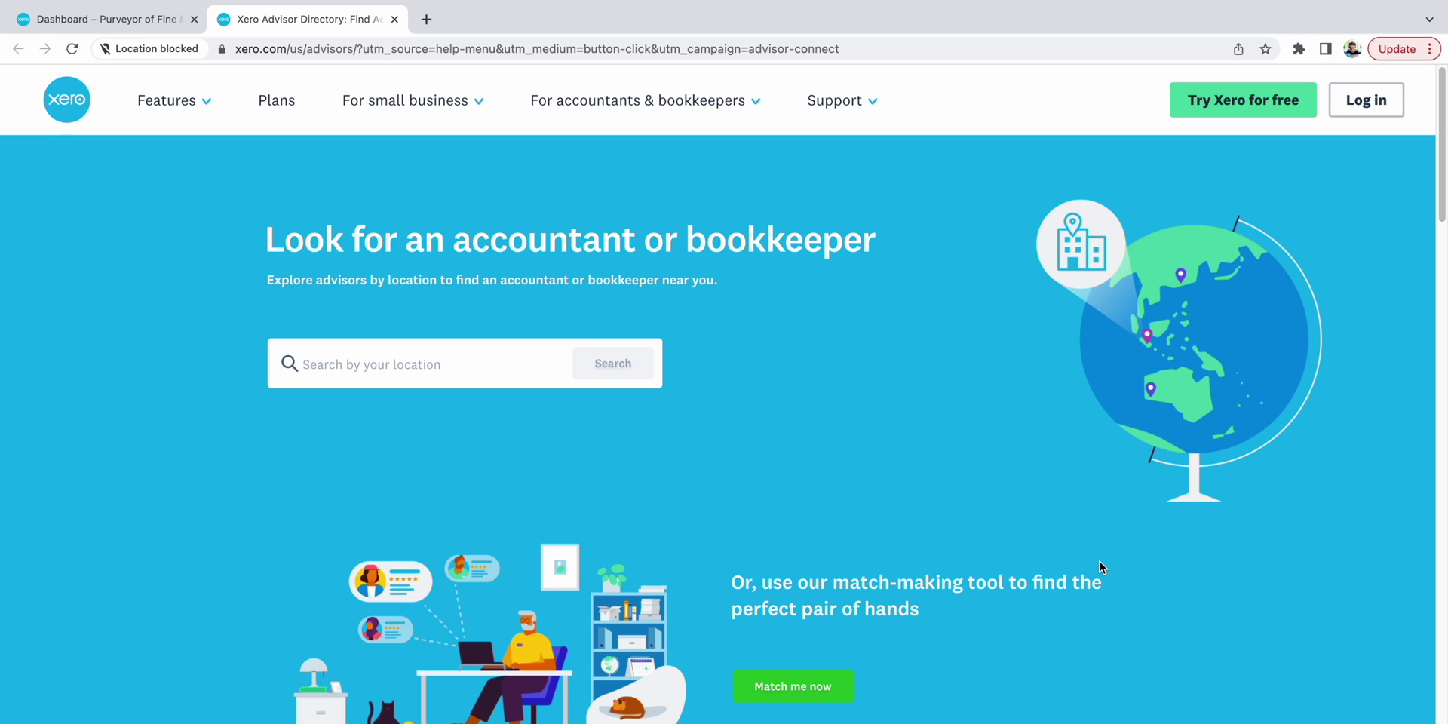
left_click(394, 19)
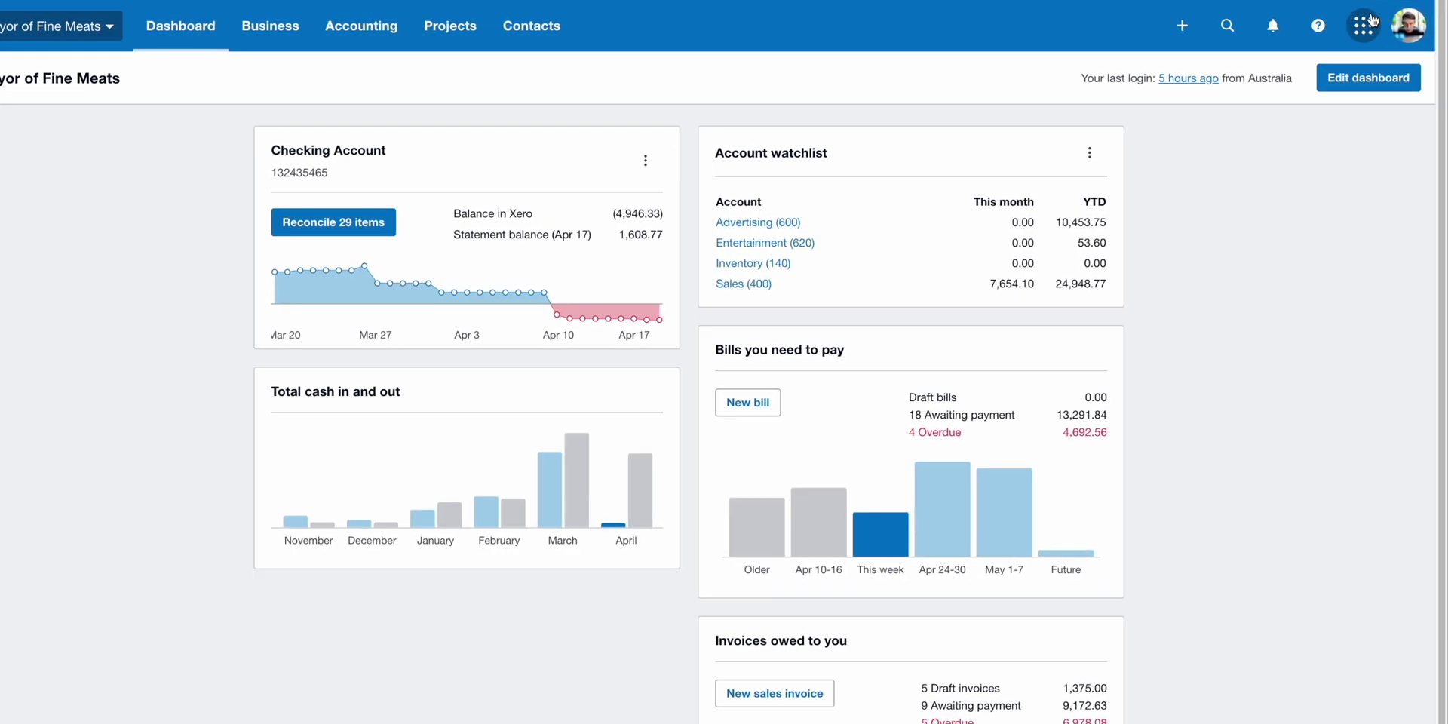
left_click(1368, 116)
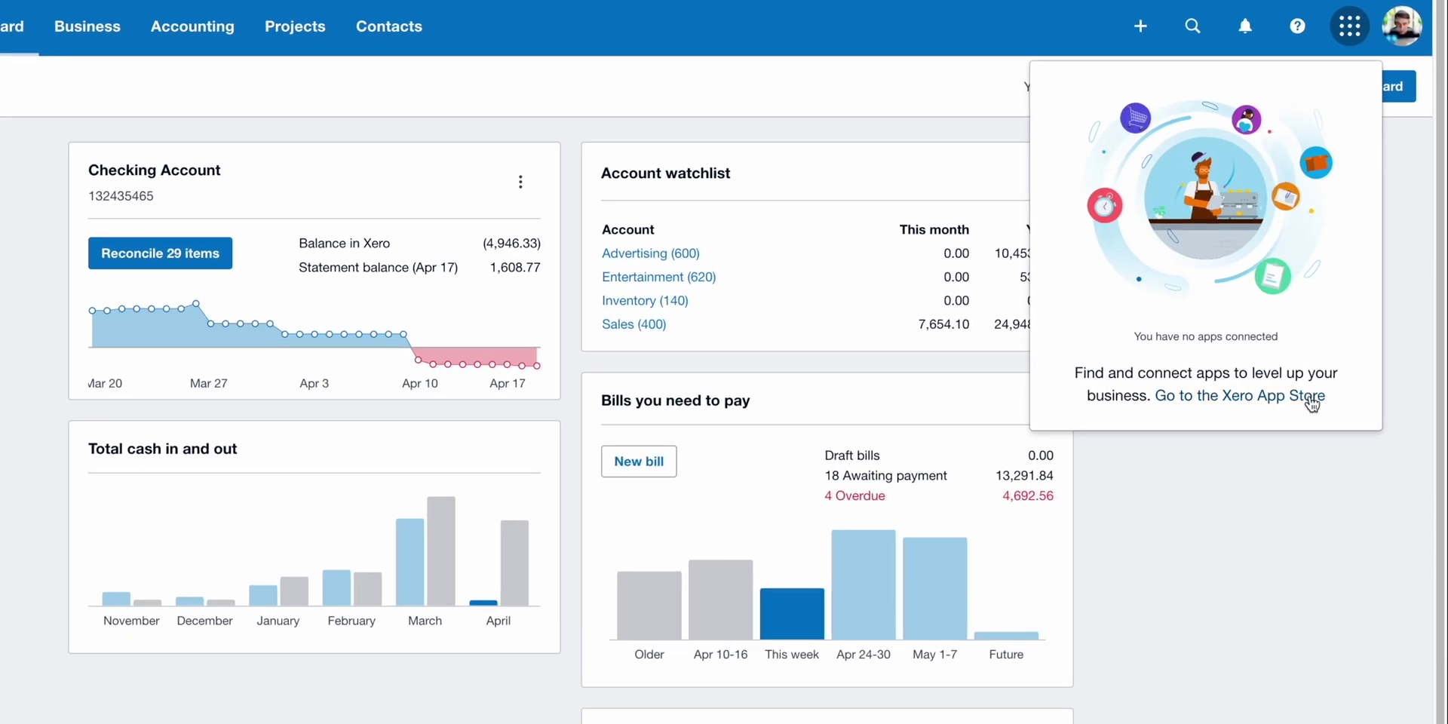
left_click(1403, 30)
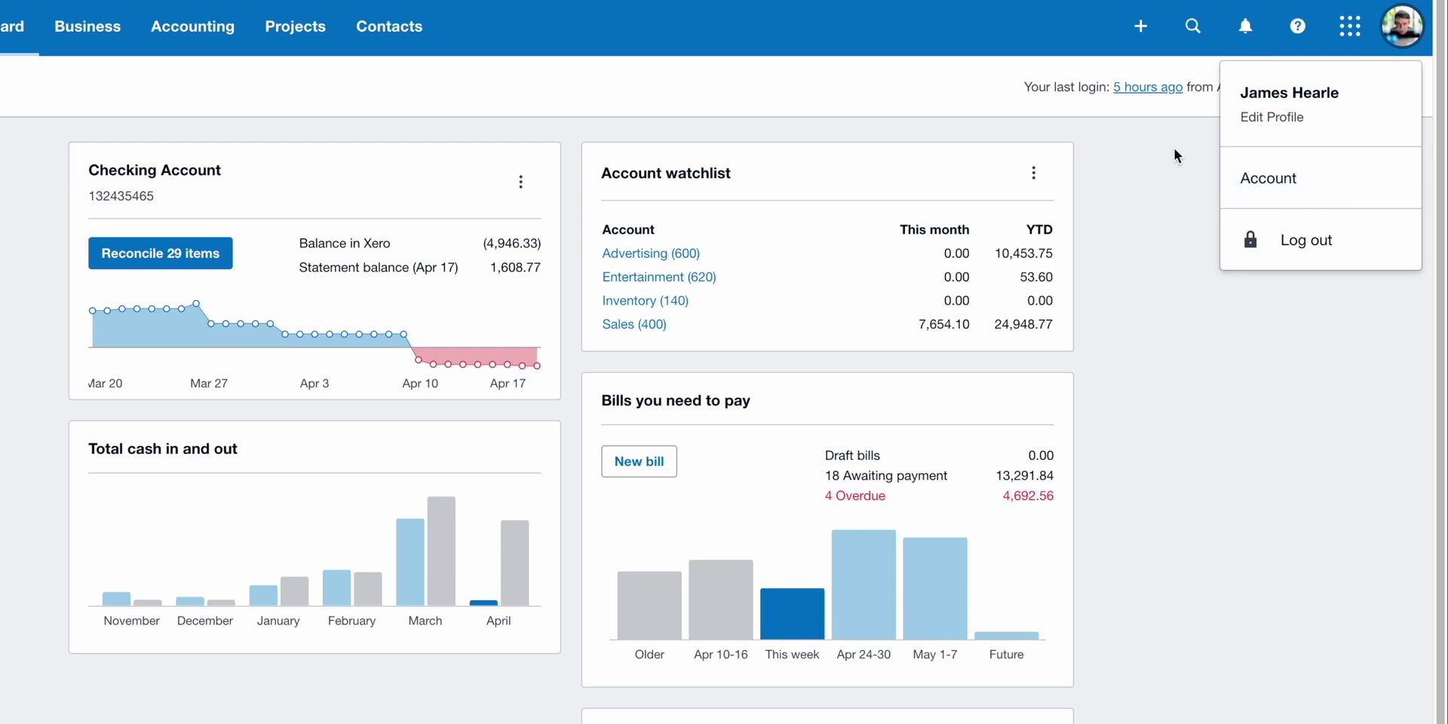
left_click(1142, 143)
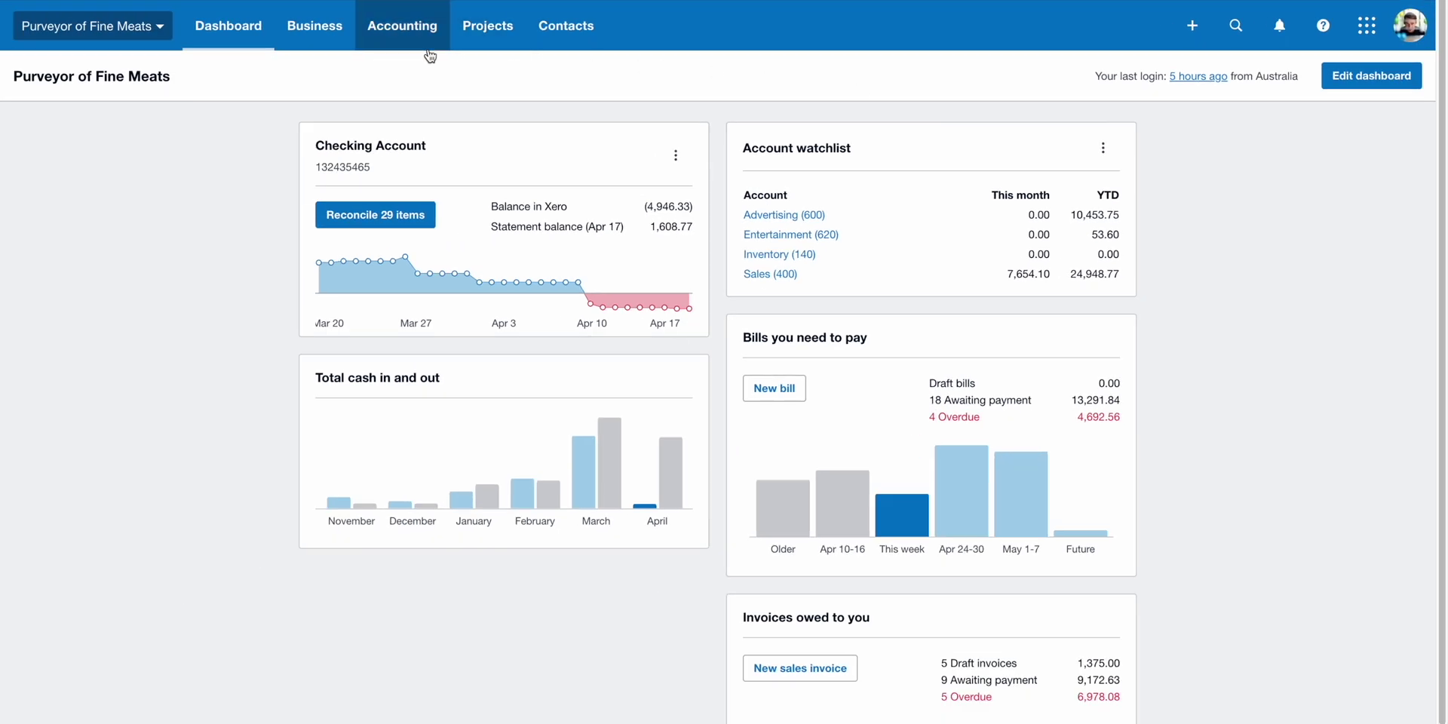
Project 30-day short-term cash flow for the Checking Account, ending at -$9,677.
left_click(327, 38)
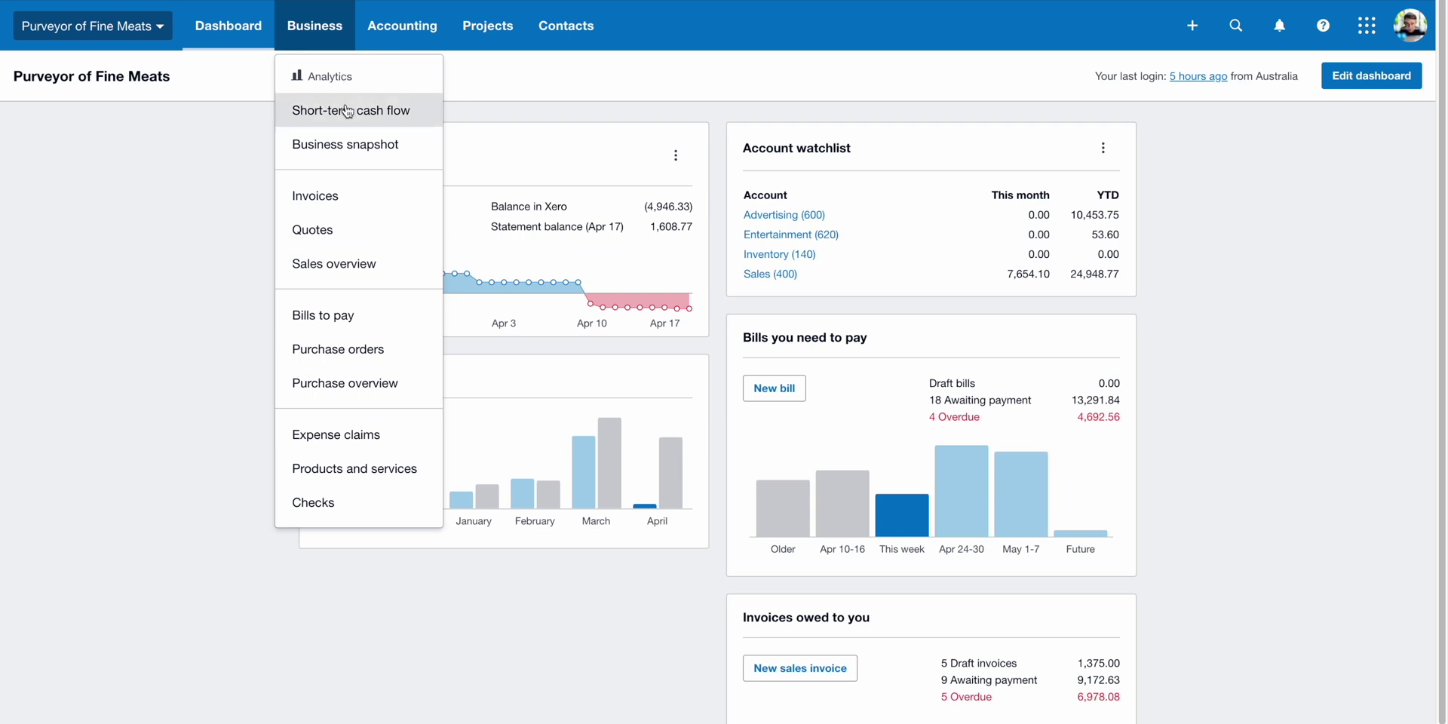
left_click(347, 111)
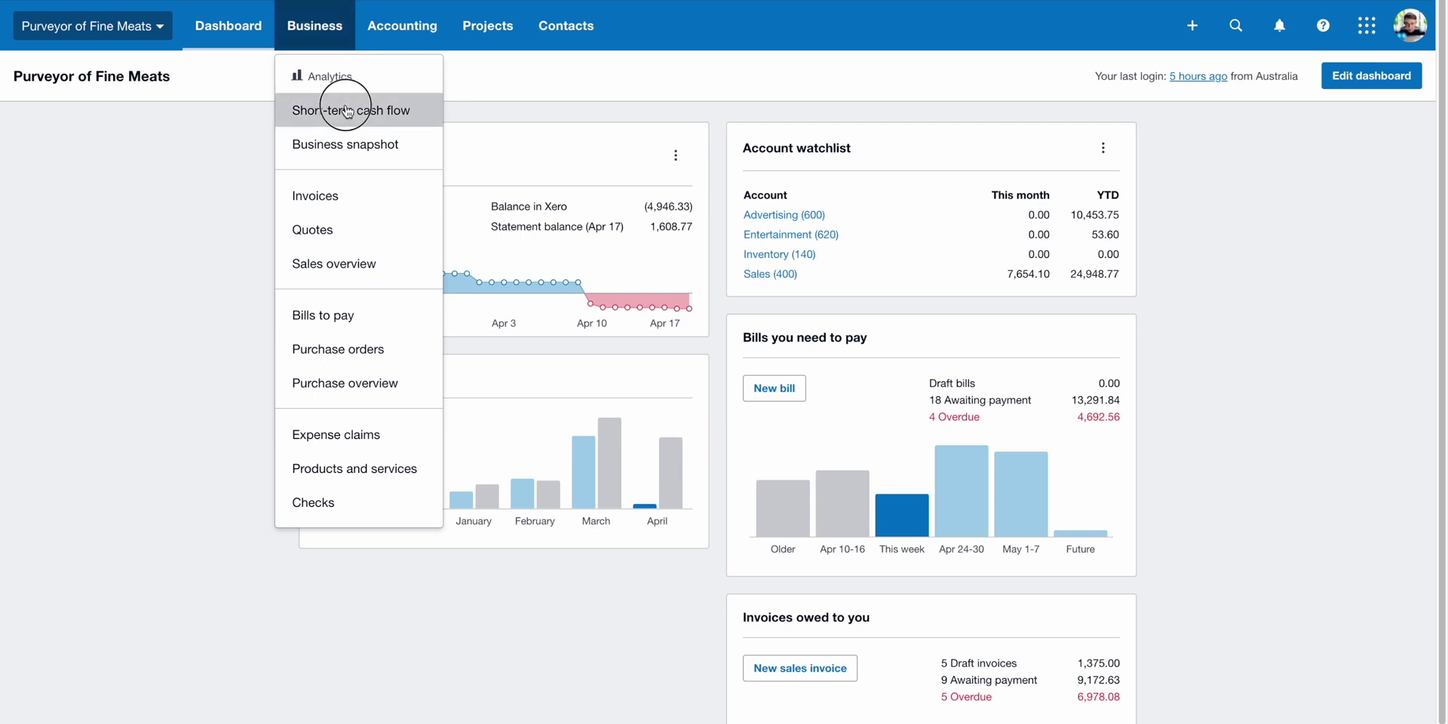
left_click(512, 404)
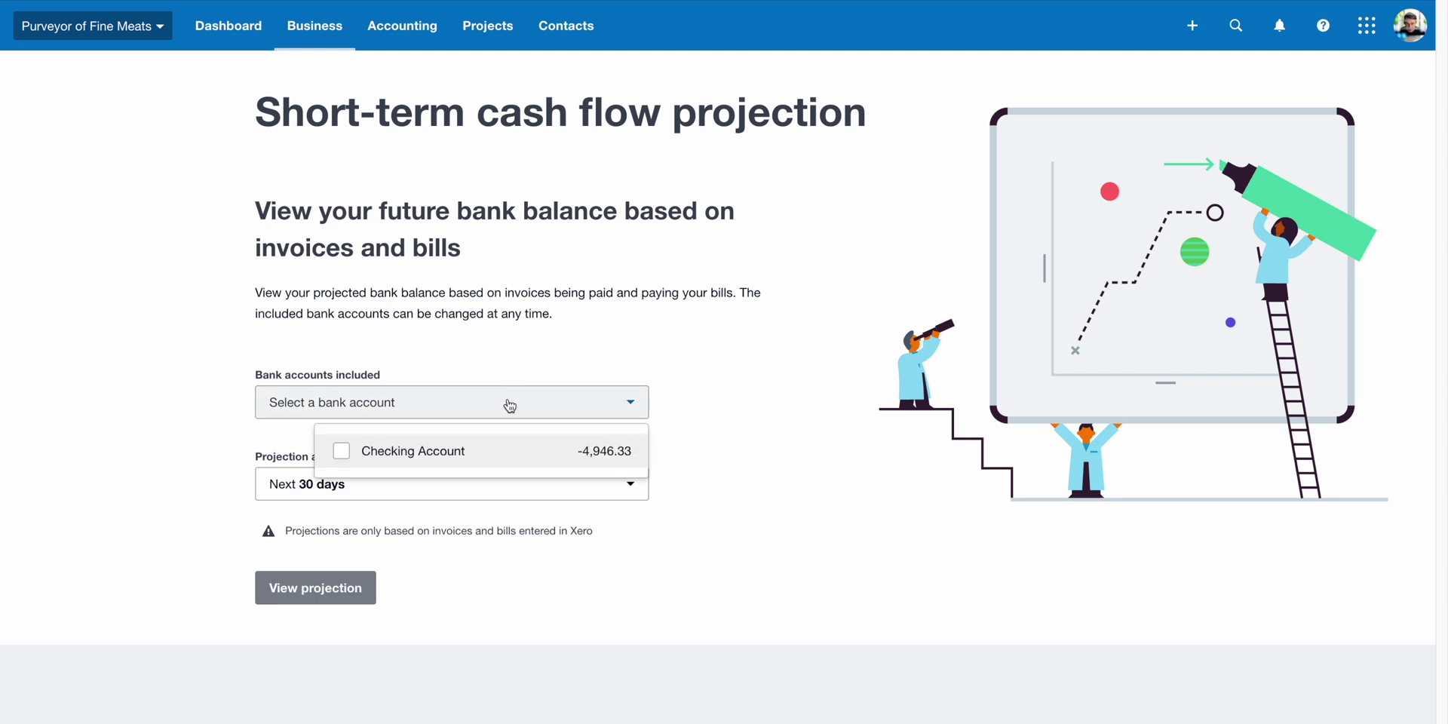
left_click(488, 446)
left_click(353, 581)
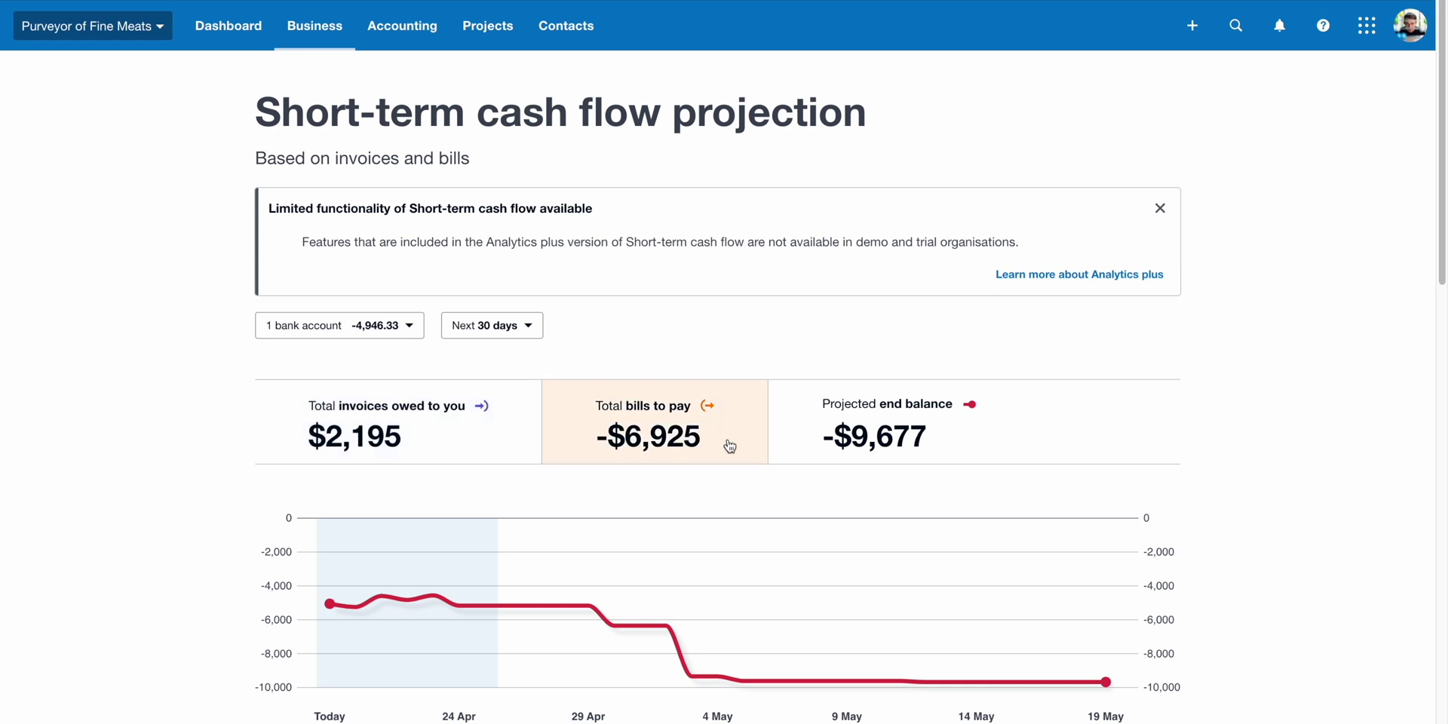
left_click(314, 25)
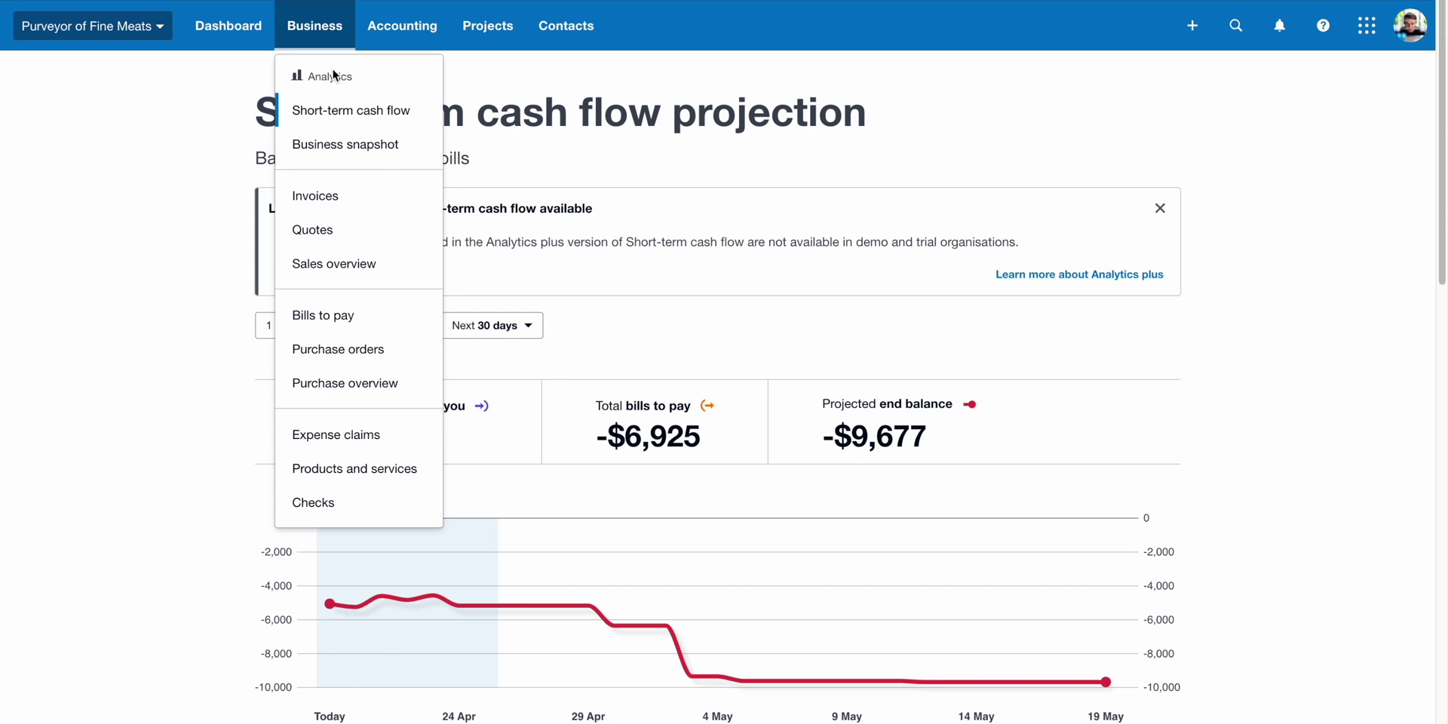
Switch the business snapshot to last quarter, then open the Invoices list of 44 items.
left_click(347, 146)
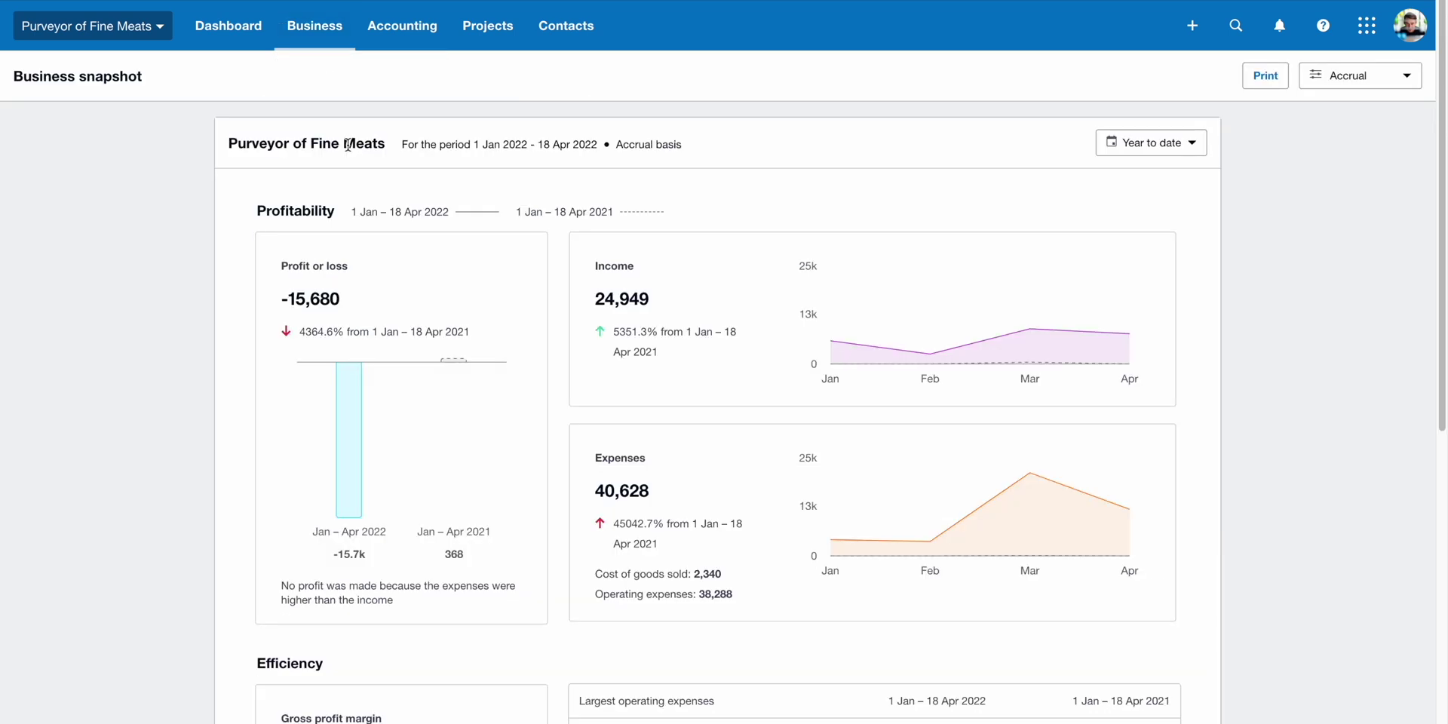
left_click_drag(1438, 129, 1438, 495)
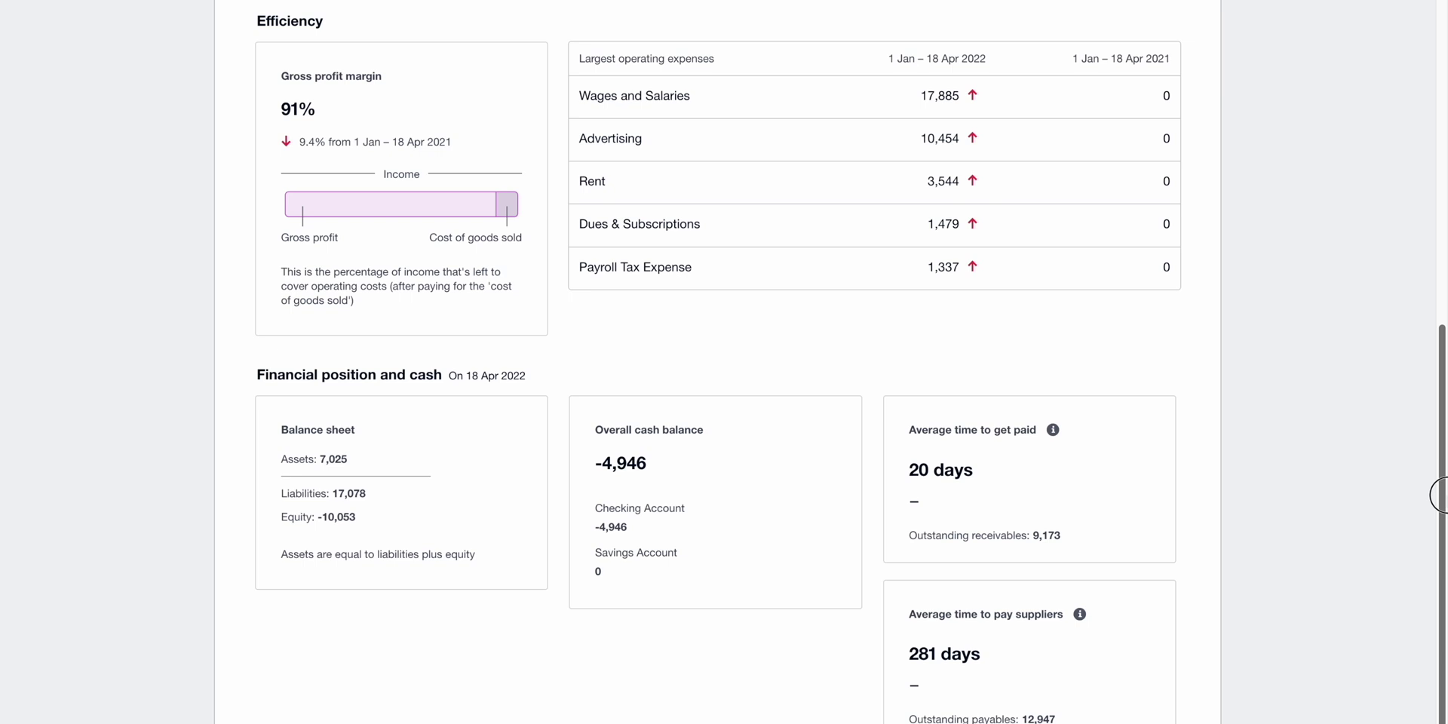
left_click_drag(1438, 495, 1390, 97)
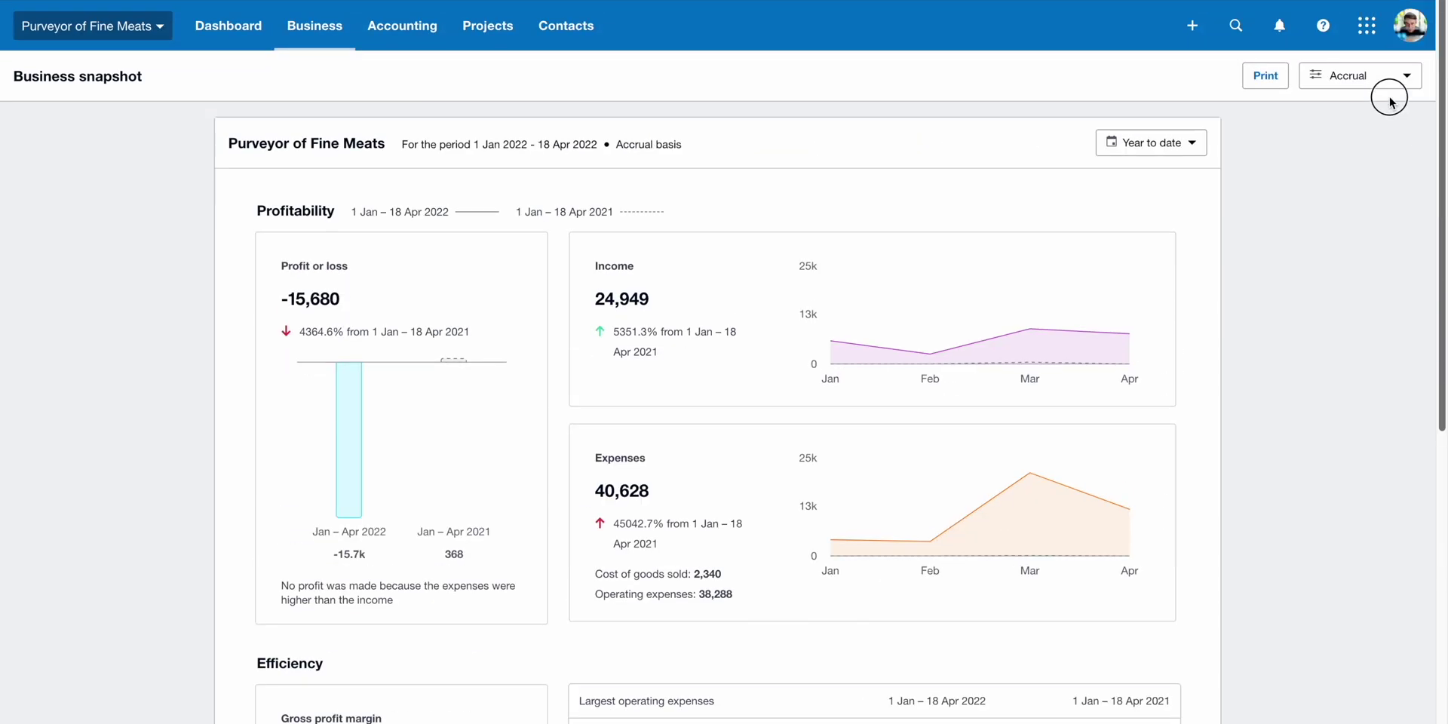
left_click(1200, 148)
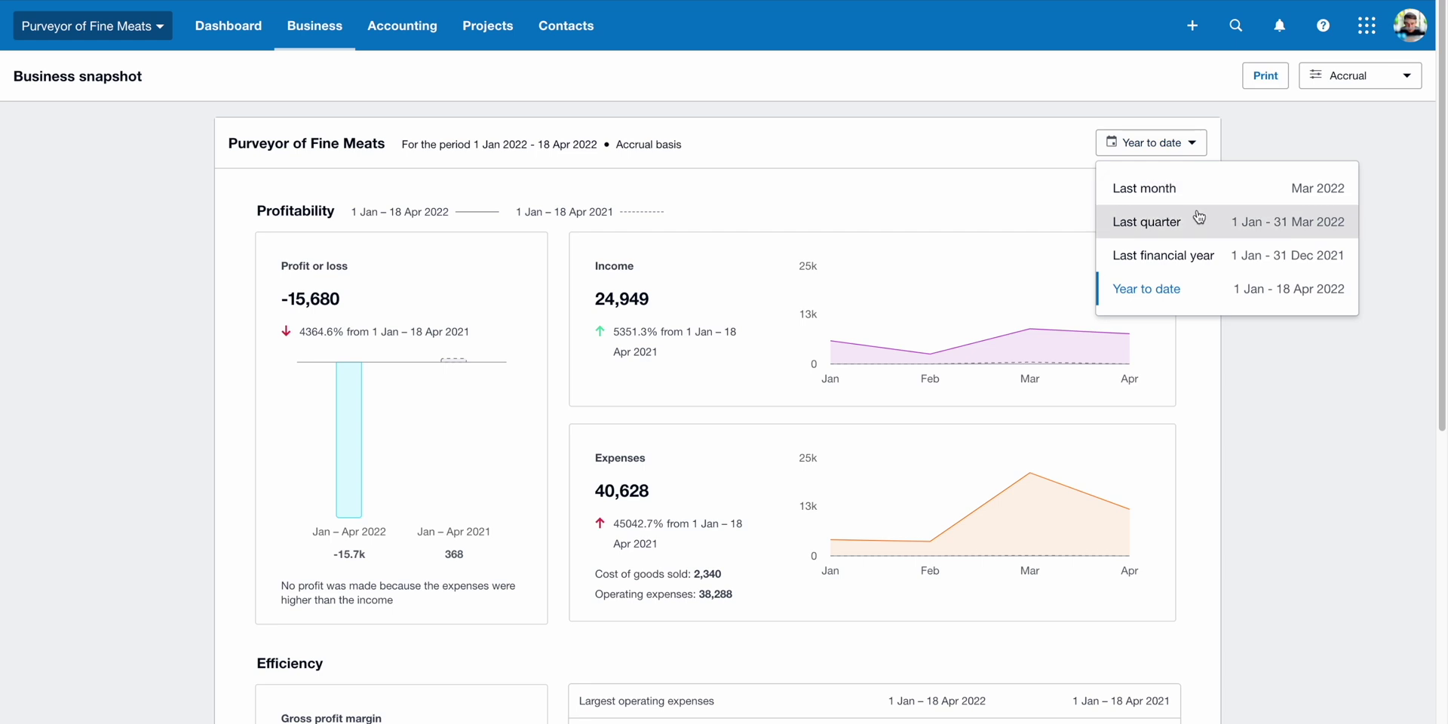
left_click(1198, 219)
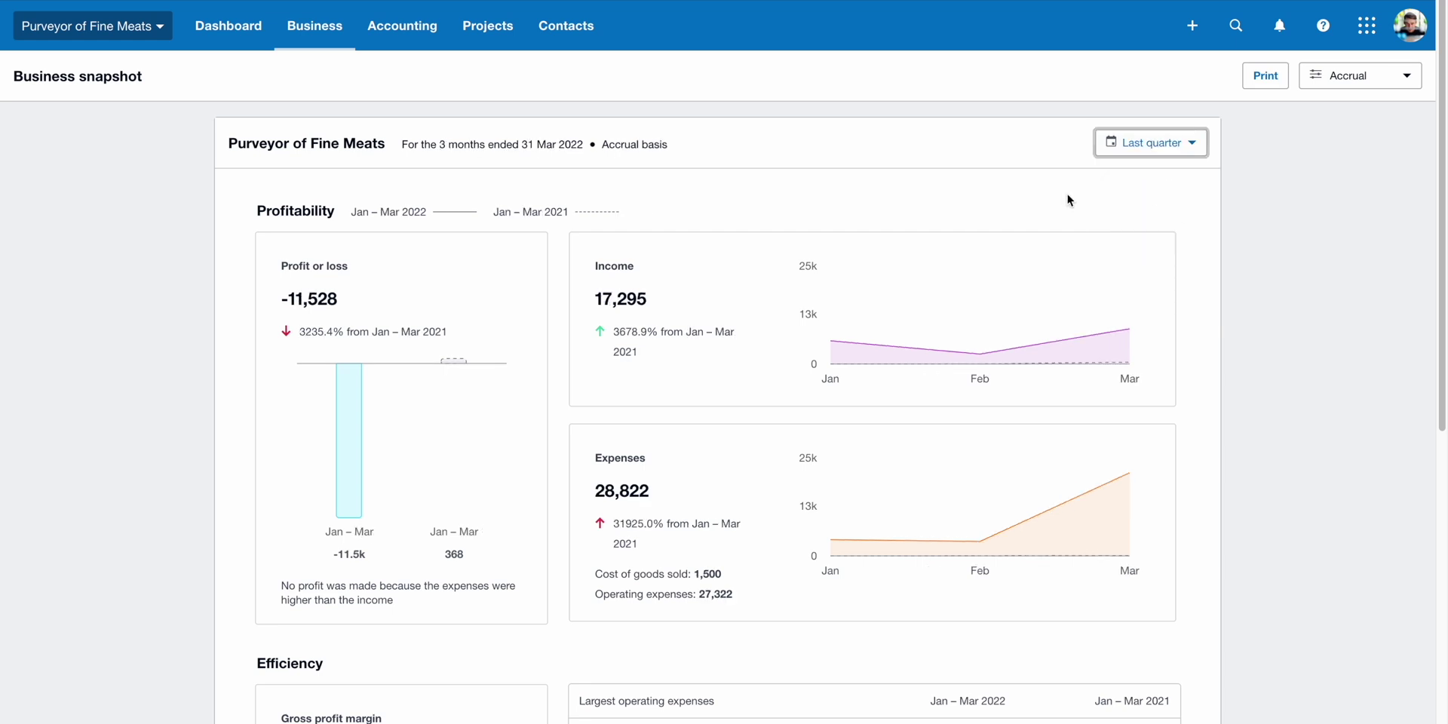
left_click(317, 31)
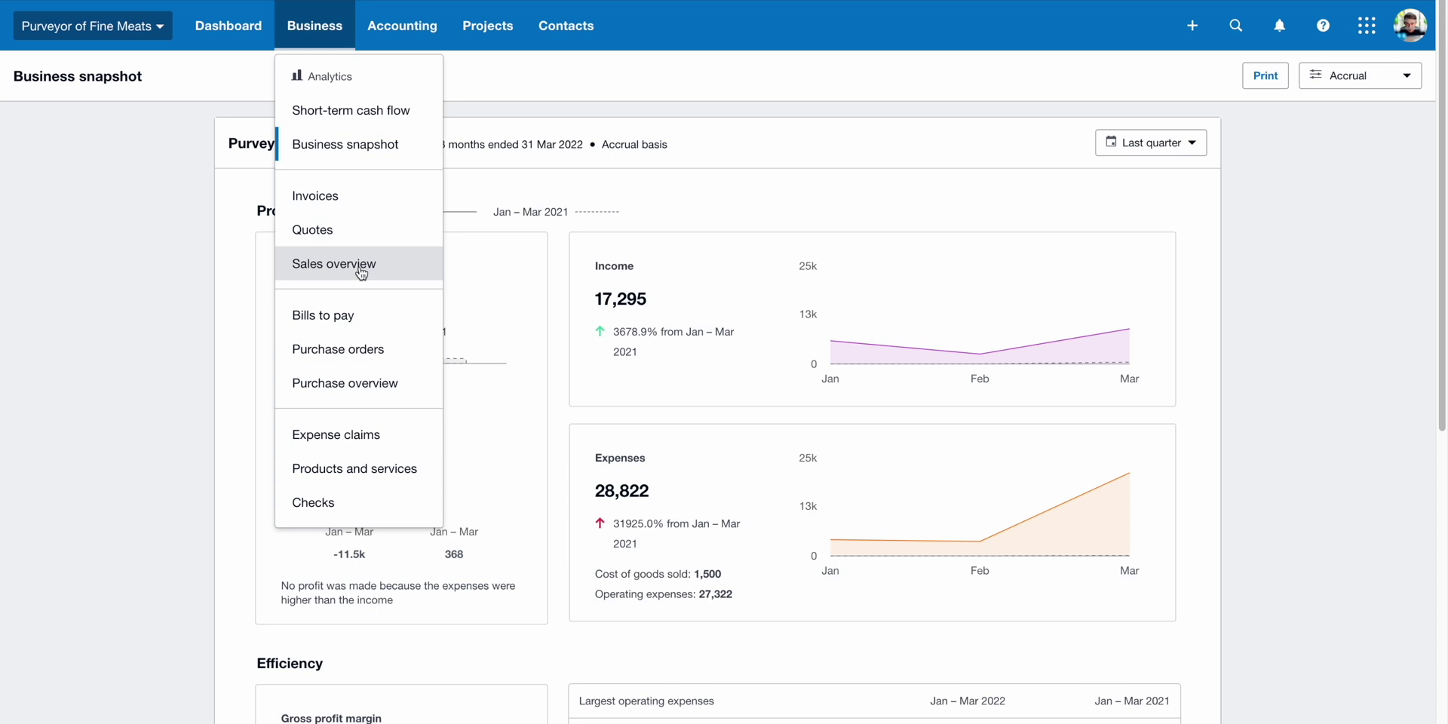
left_click(360, 198)
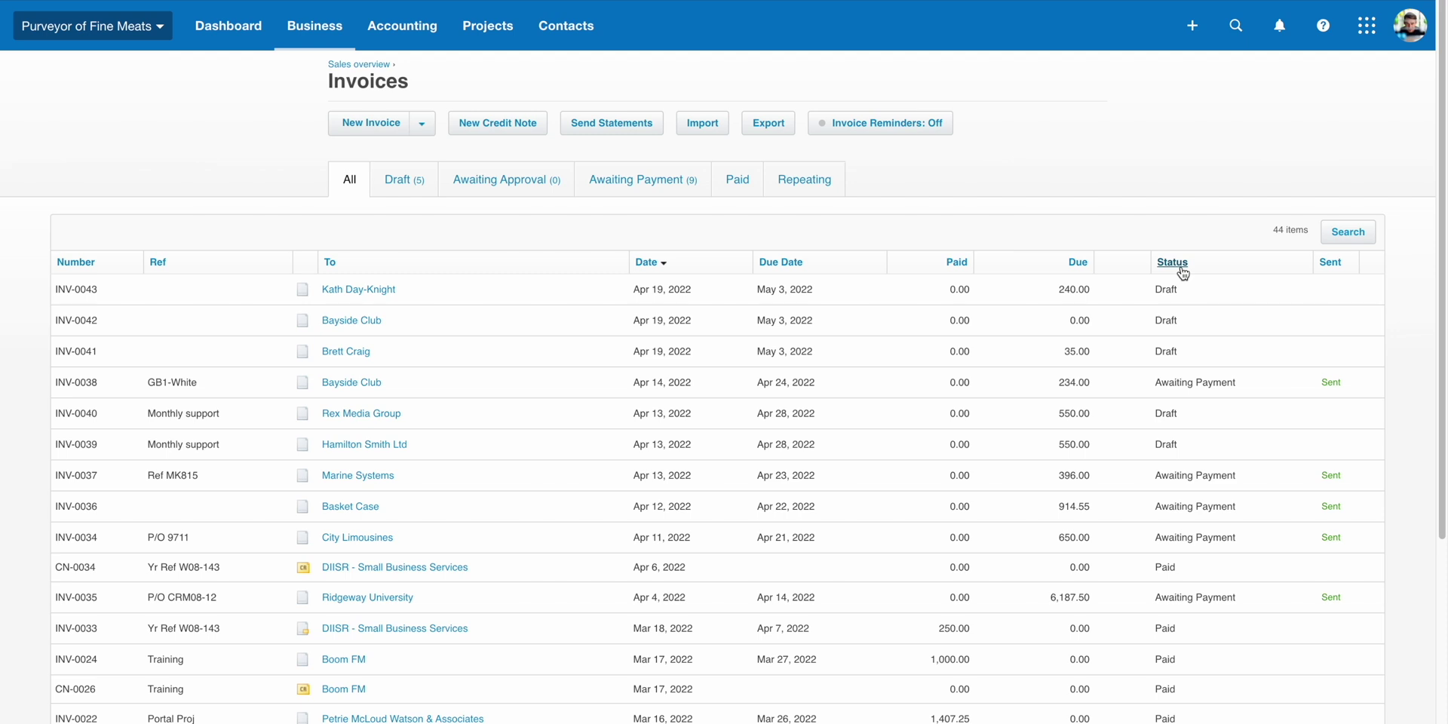
Enable emailed overdue-invoice reminders at 7, 14 and 21 days and save.
left_click(930, 129)
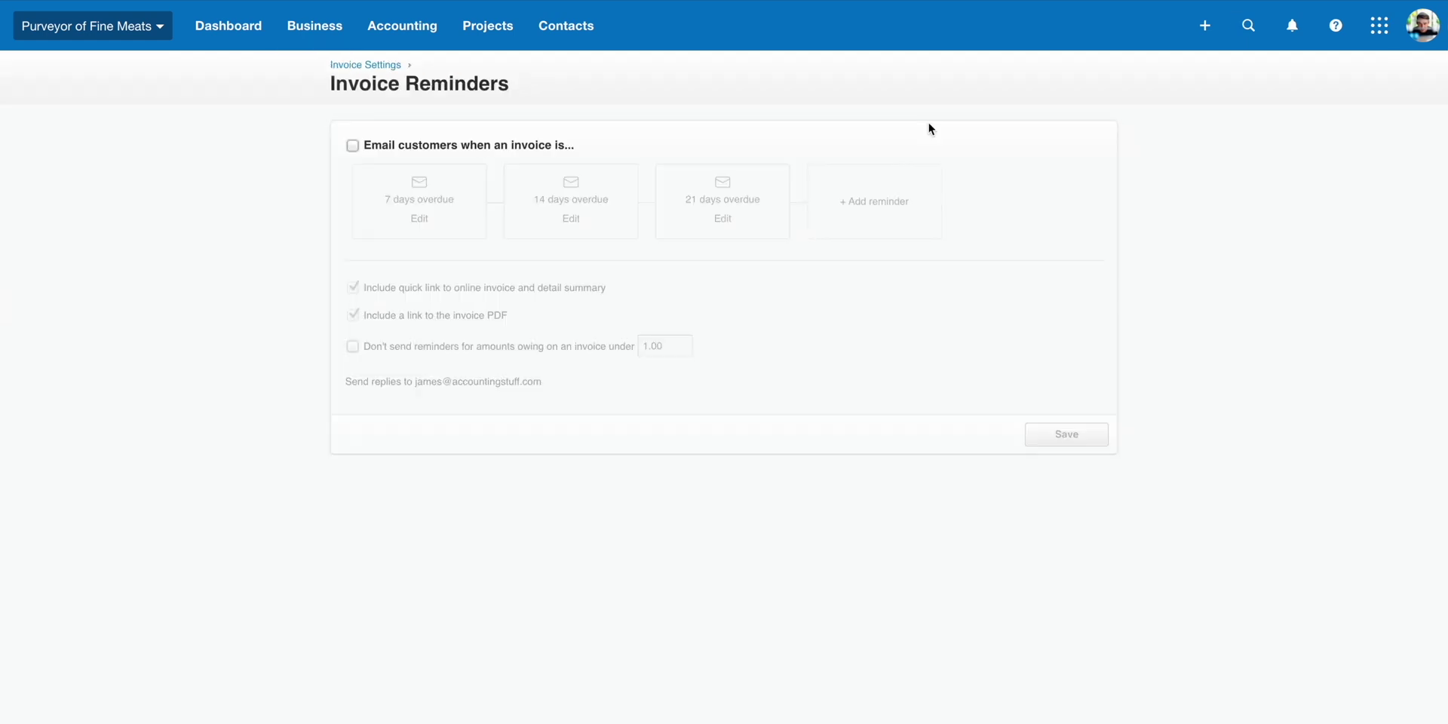
left_click(354, 146)
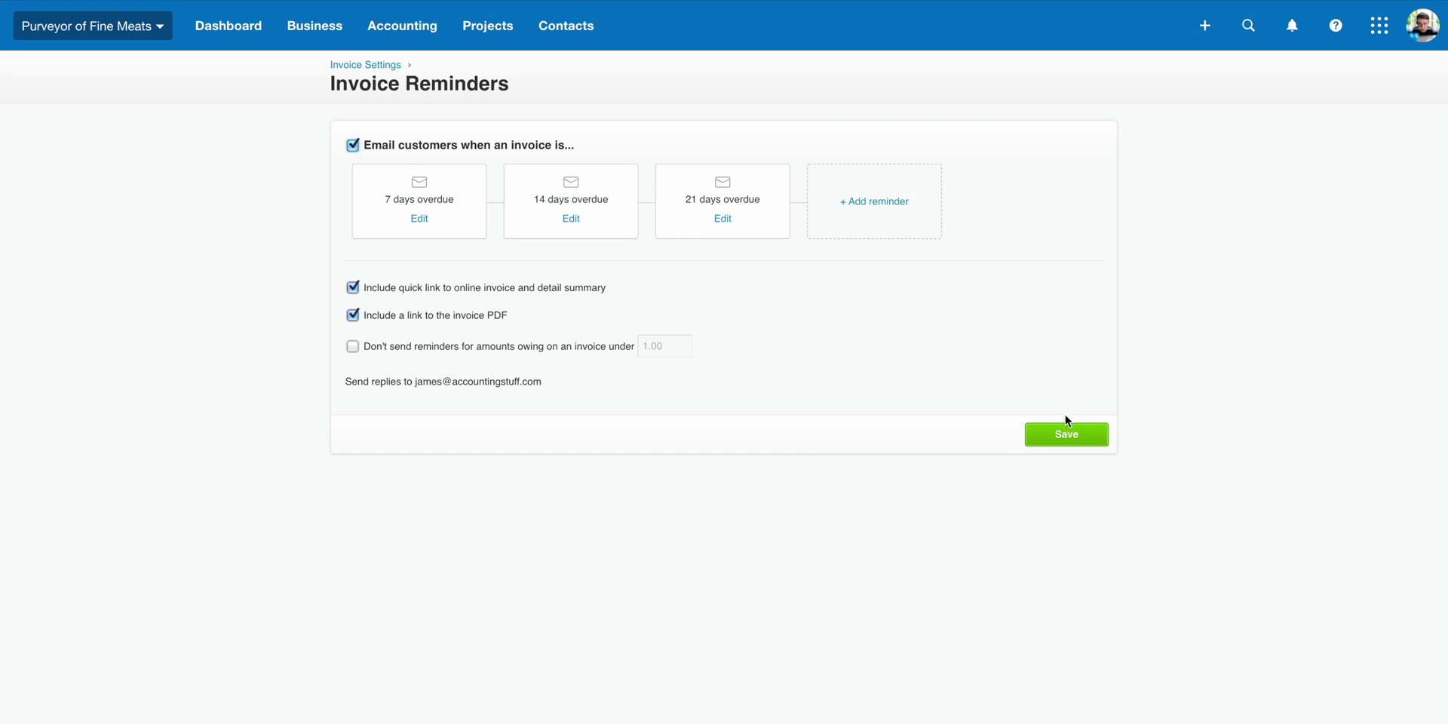
left_click(1088, 448)
Check the empty Quotes list, view the Sales overview, then open the 57 bills to pay.
left_click(330, 37)
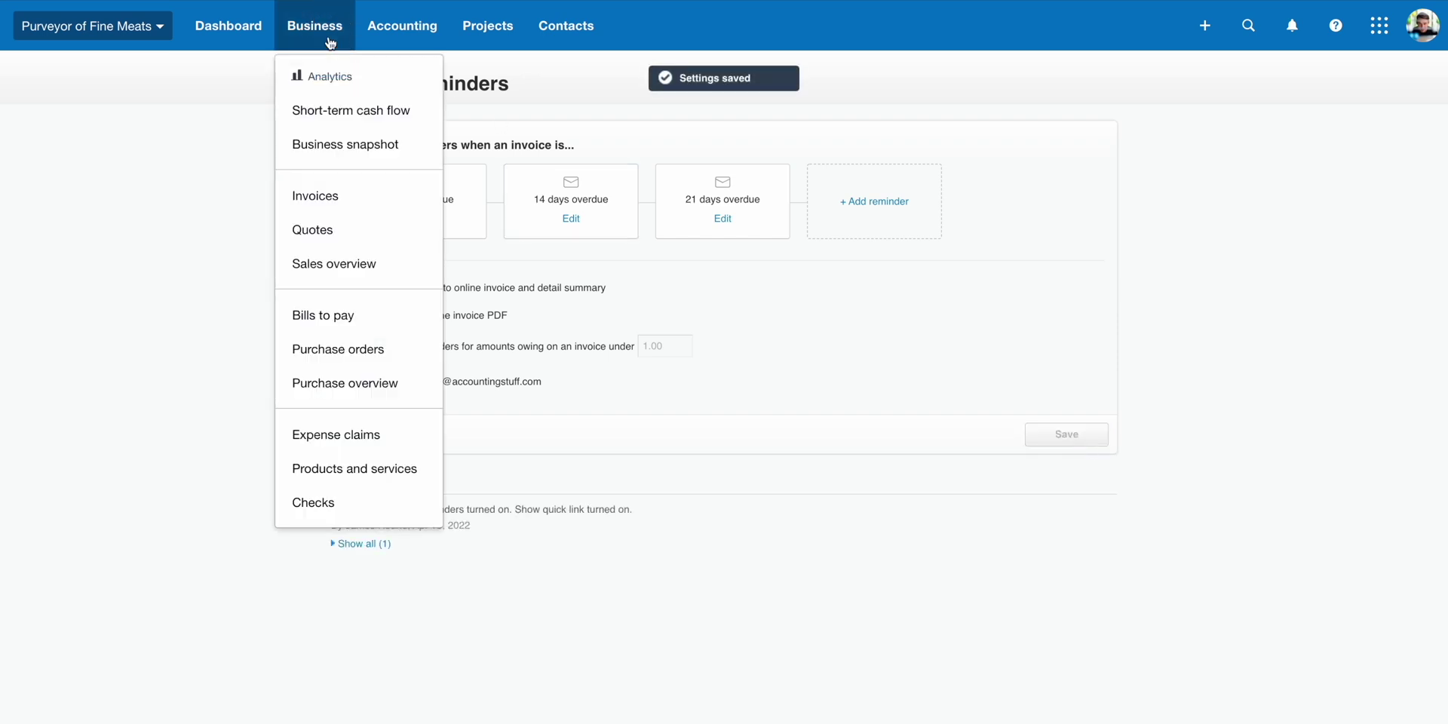
left_click(374, 228)
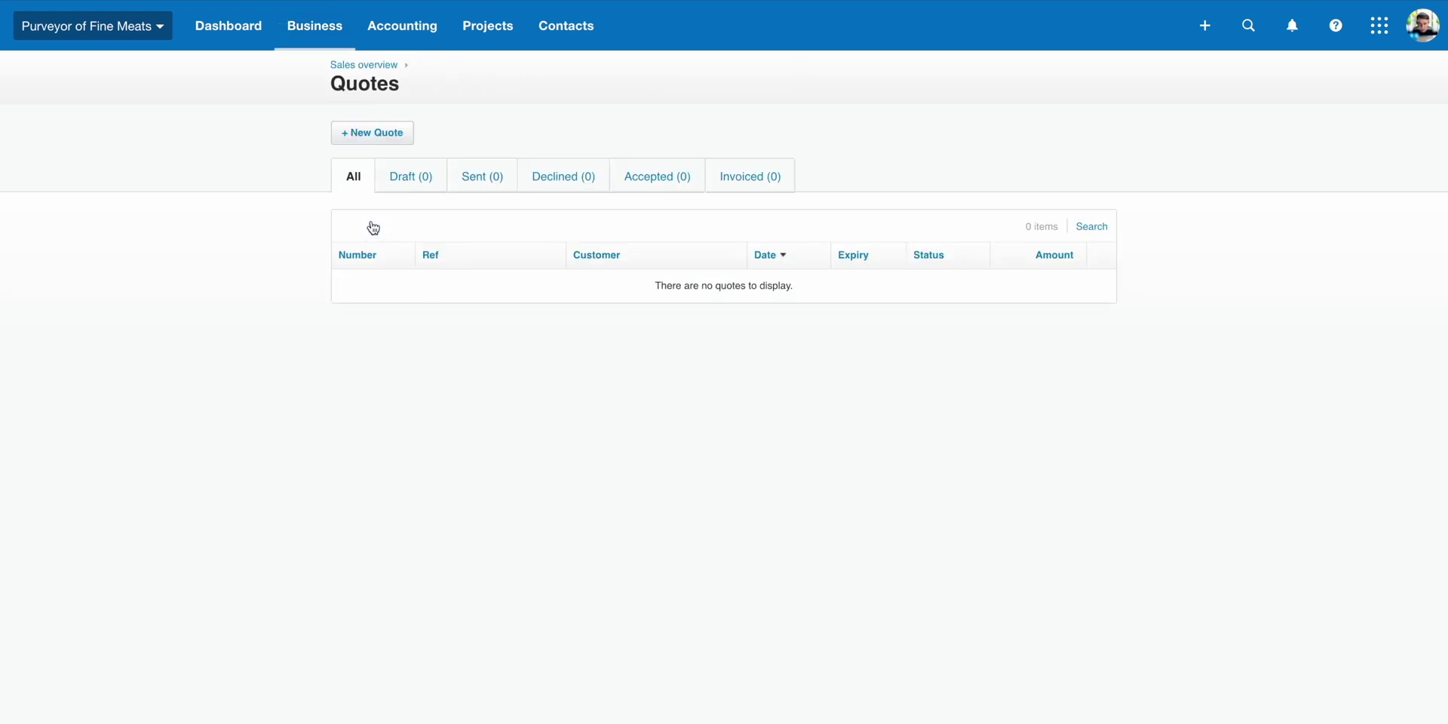
left_click(320, 39)
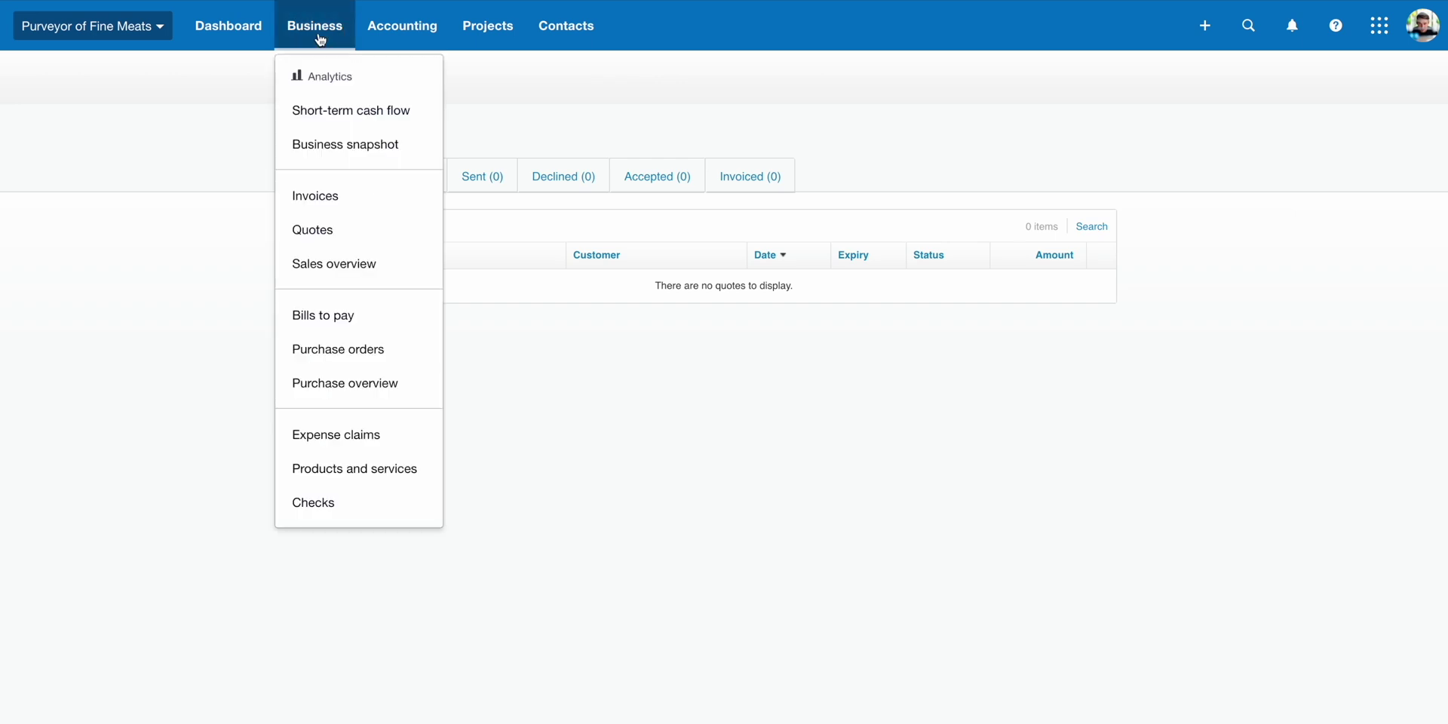
left_click(347, 267)
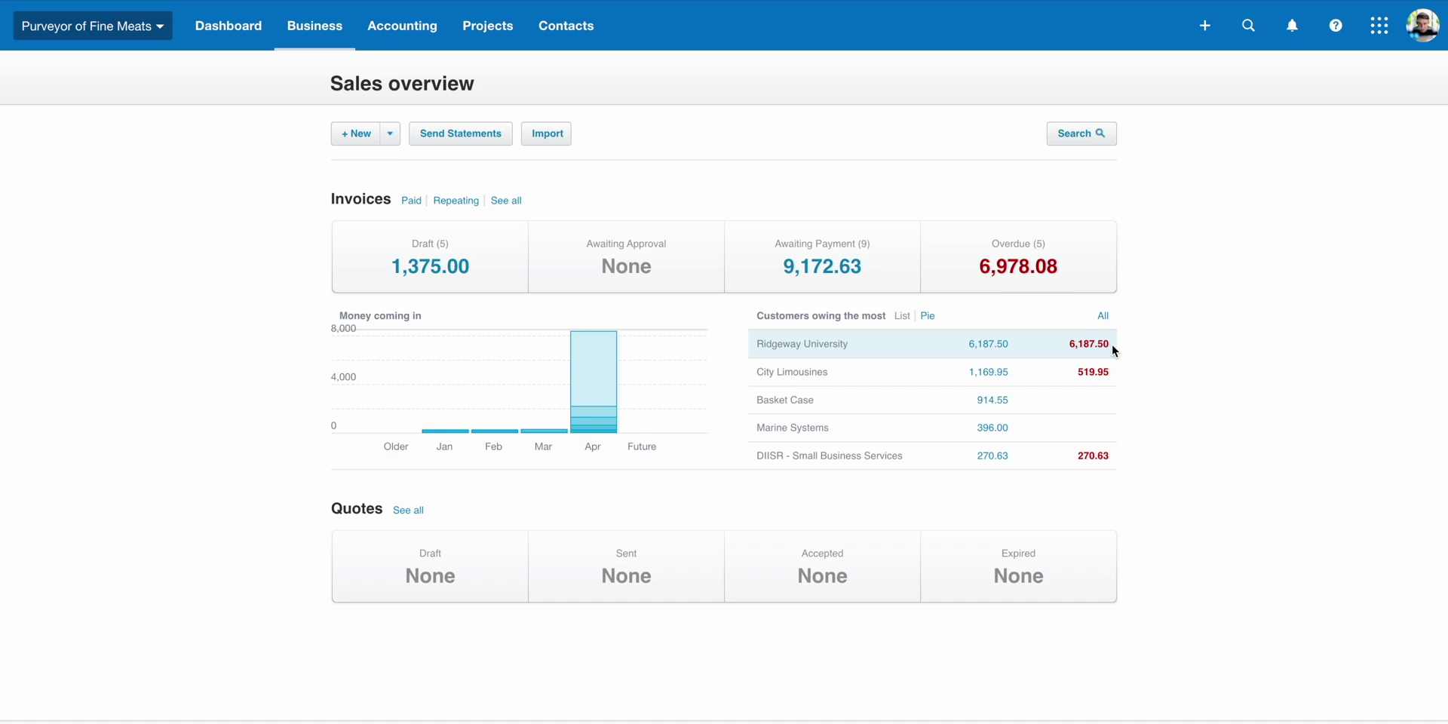
left_click(315, 26)
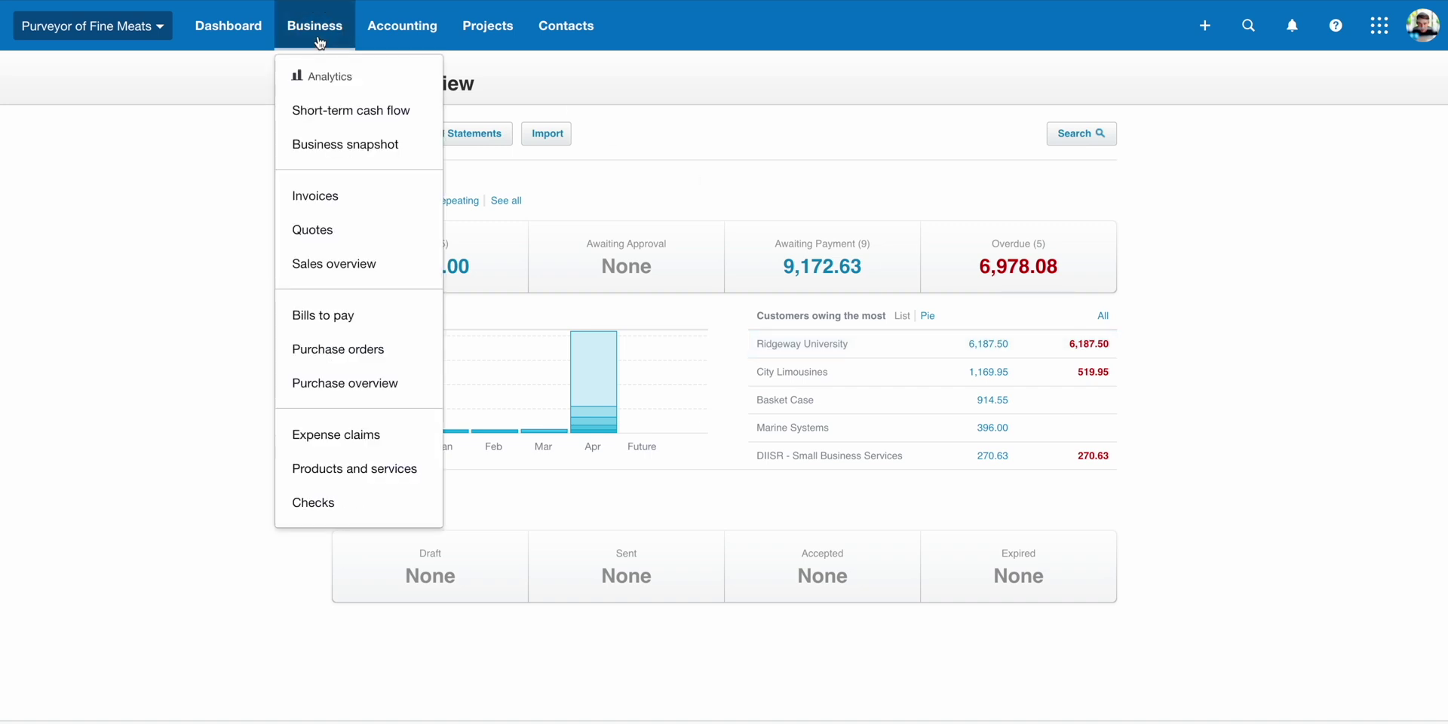
left_click(402, 327)
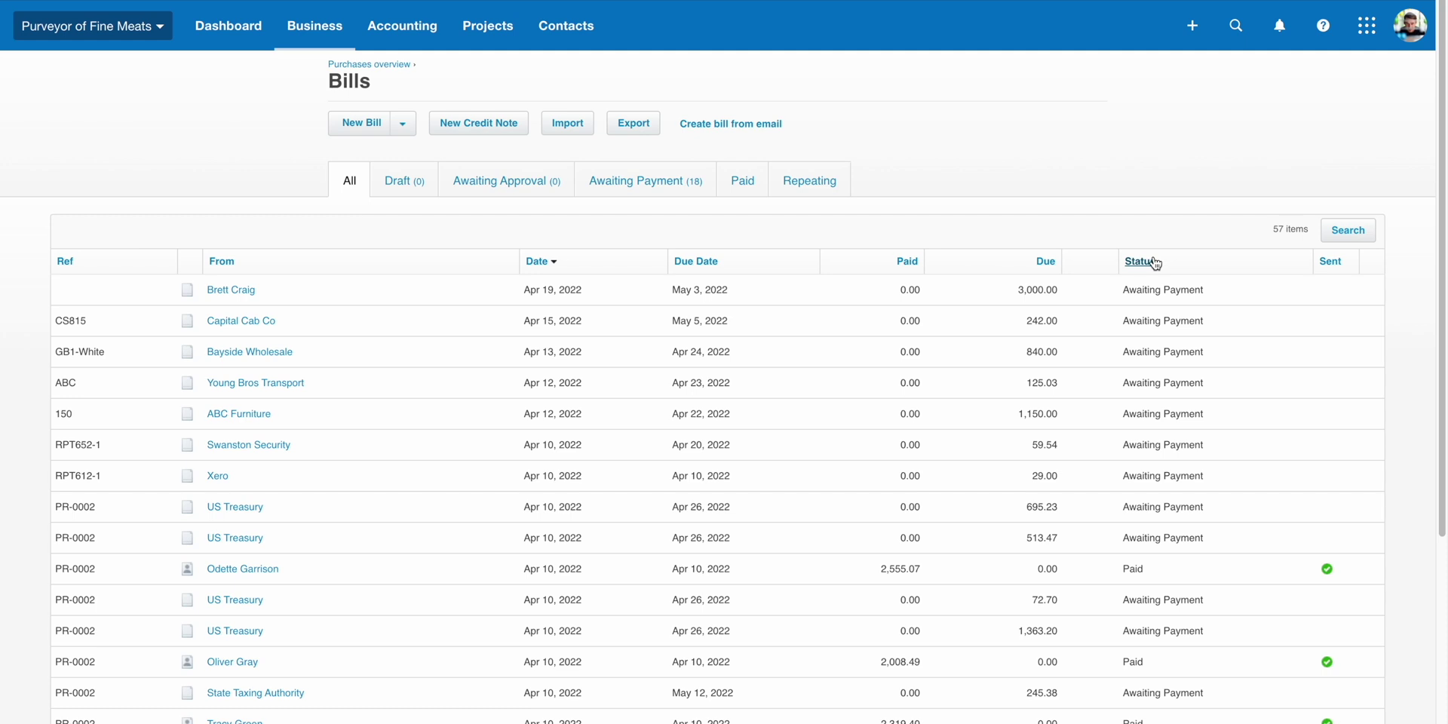
View purchase orders, then extend the Purchases overview upcoming-bills chart into early May.
left_click(331, 27)
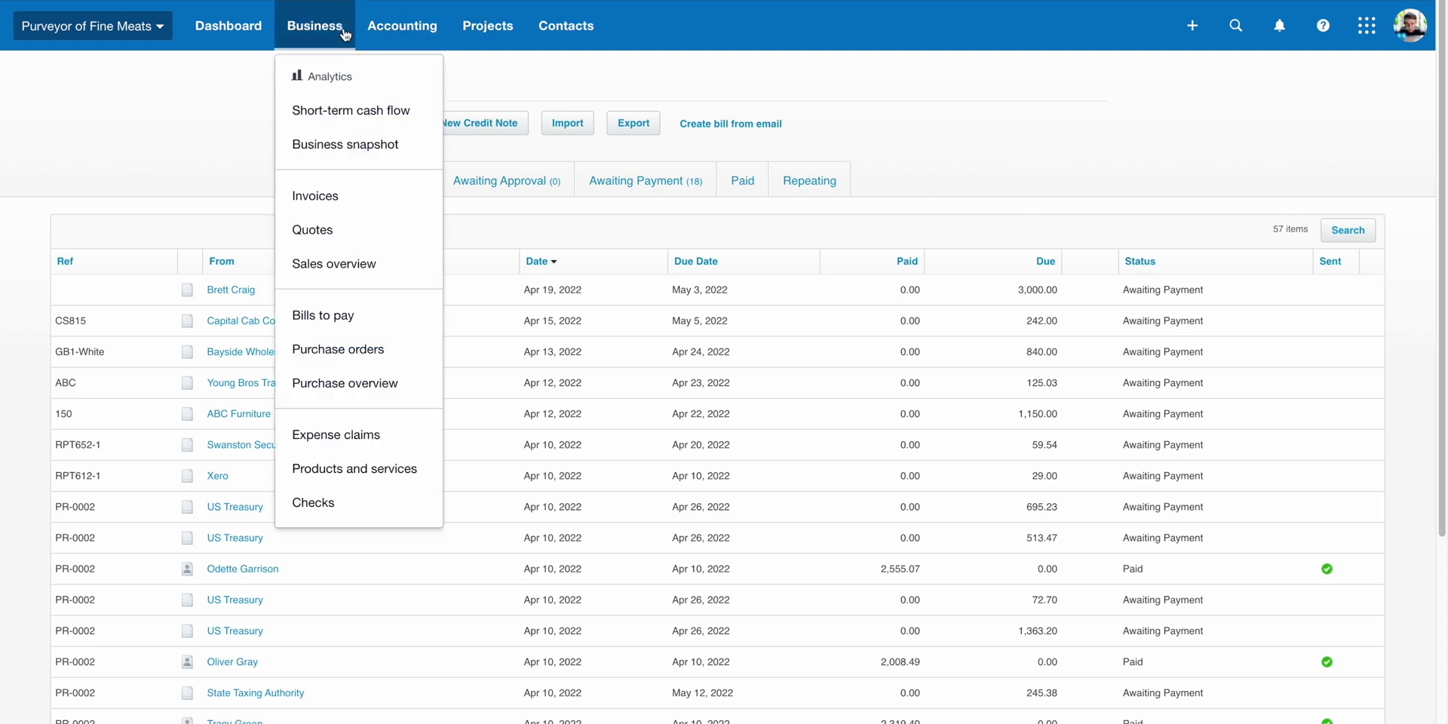
left_click(337, 347)
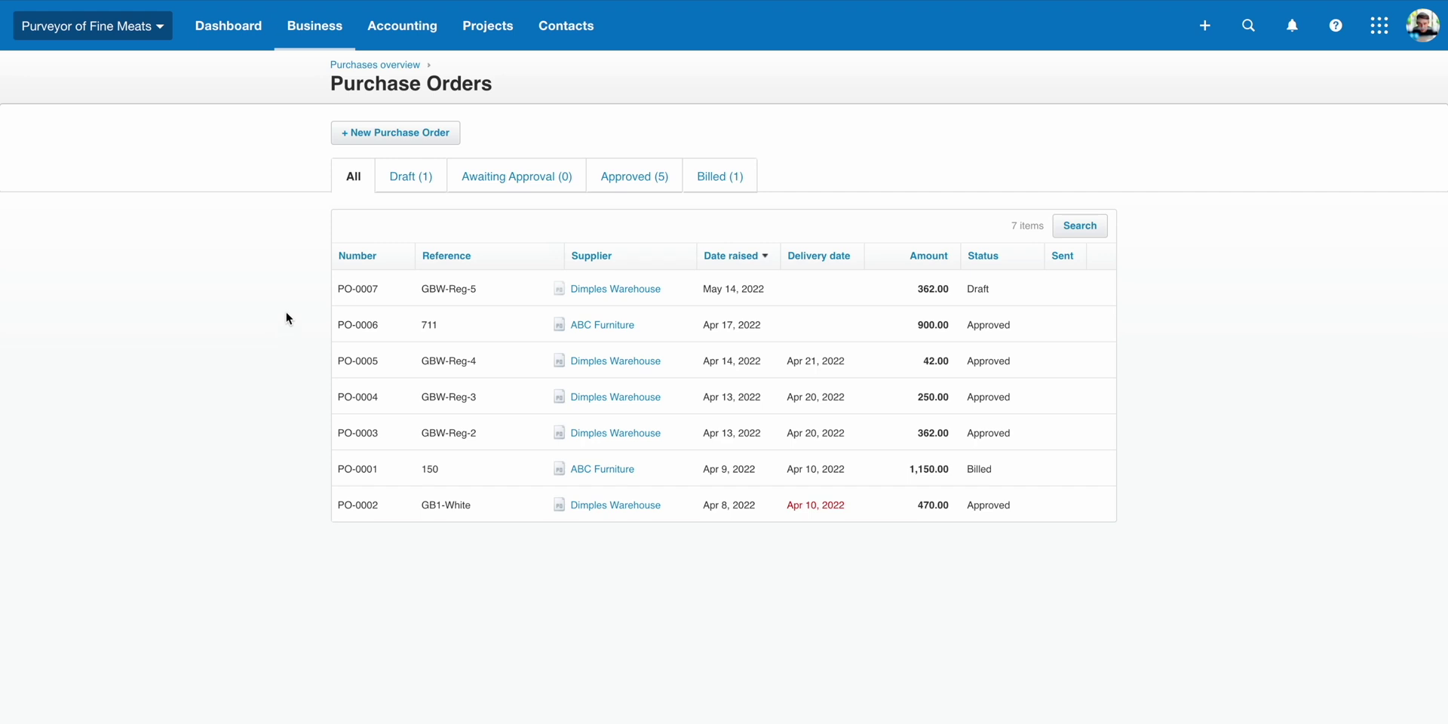
left_click(317, 33)
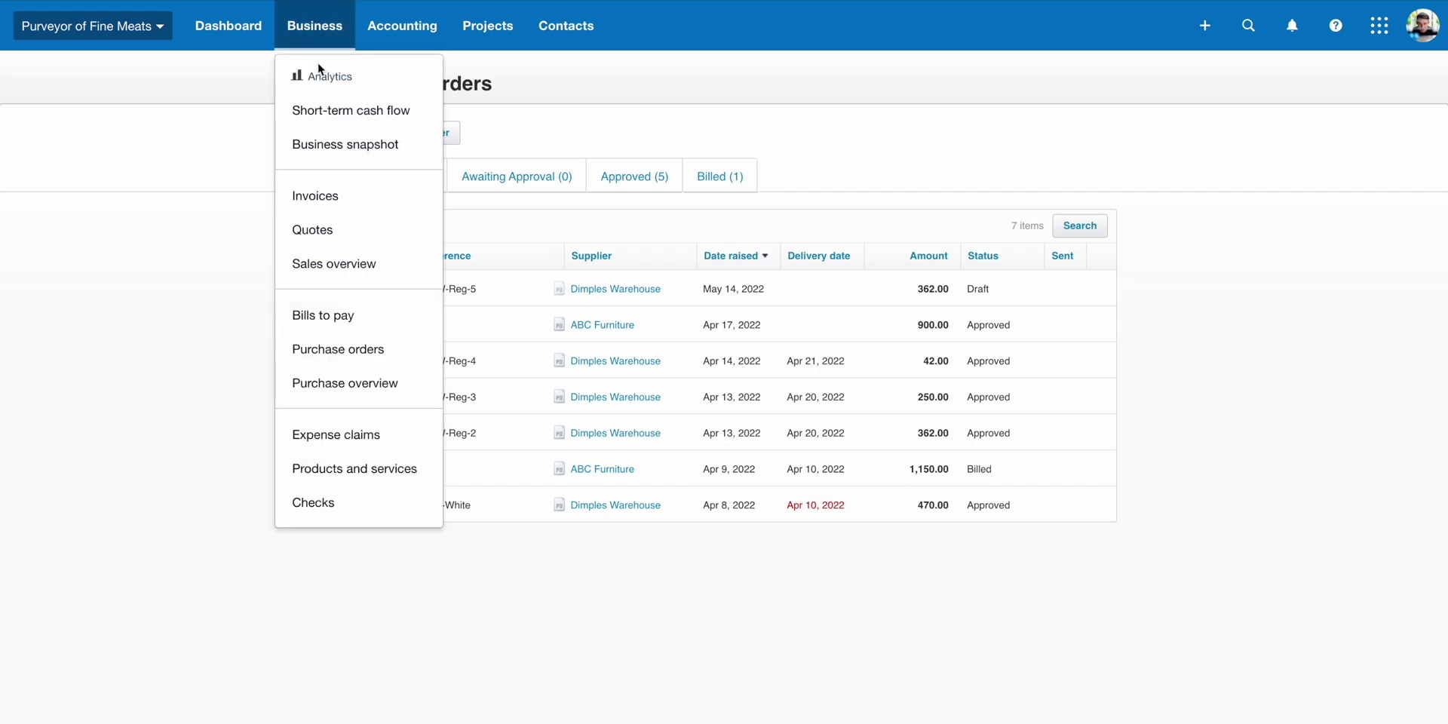
left_click(335, 383)
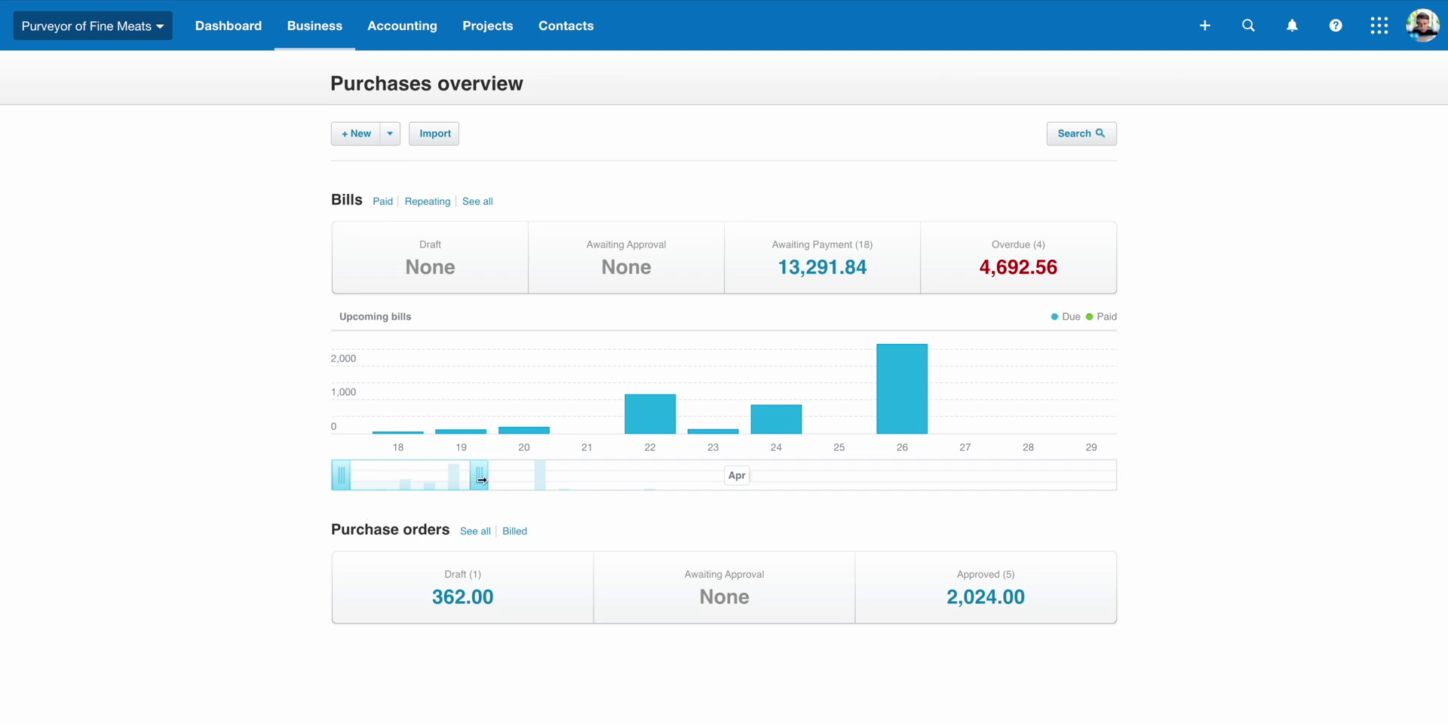
left_click_drag(479, 475, 604, 481)
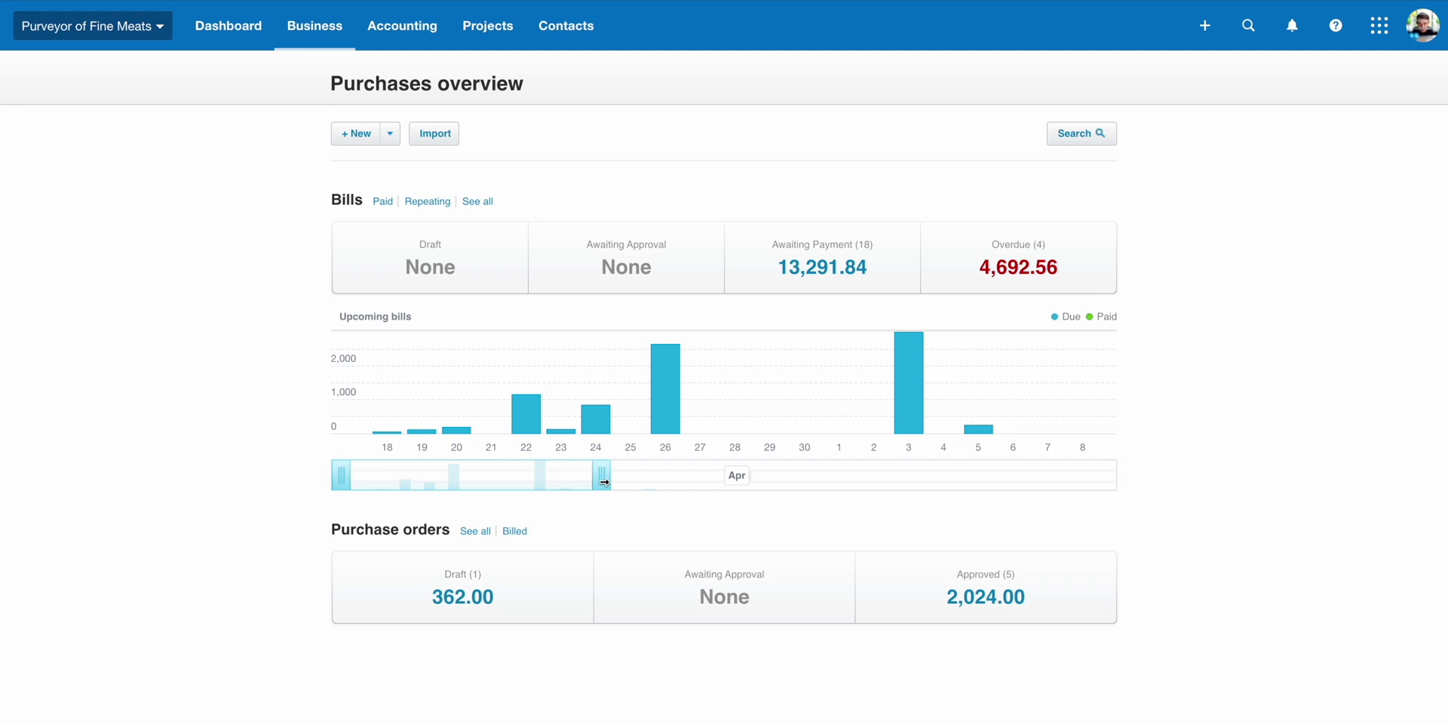
left_click(323, 25)
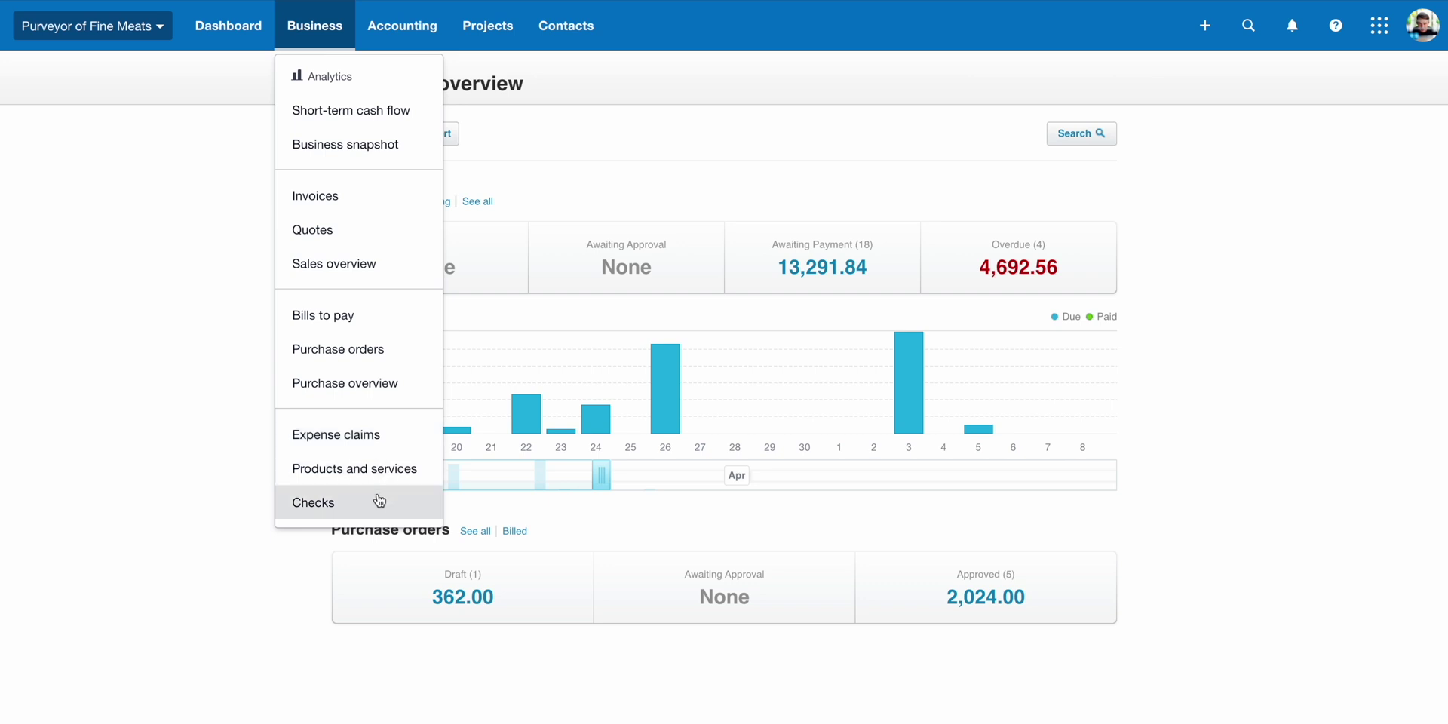
Browse the Products and services list and a blank new item form, then close it unsaved.
left_click(383, 483)
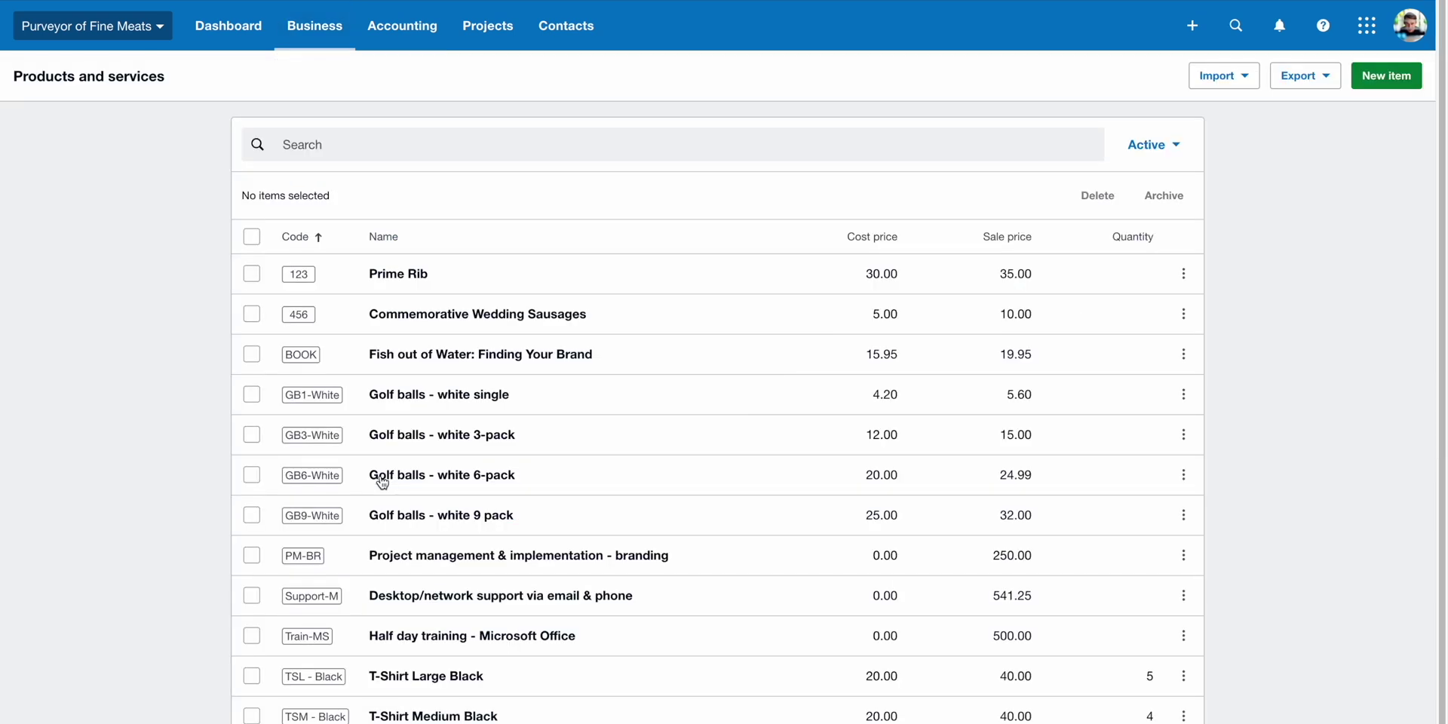
left_click(1364, 78)
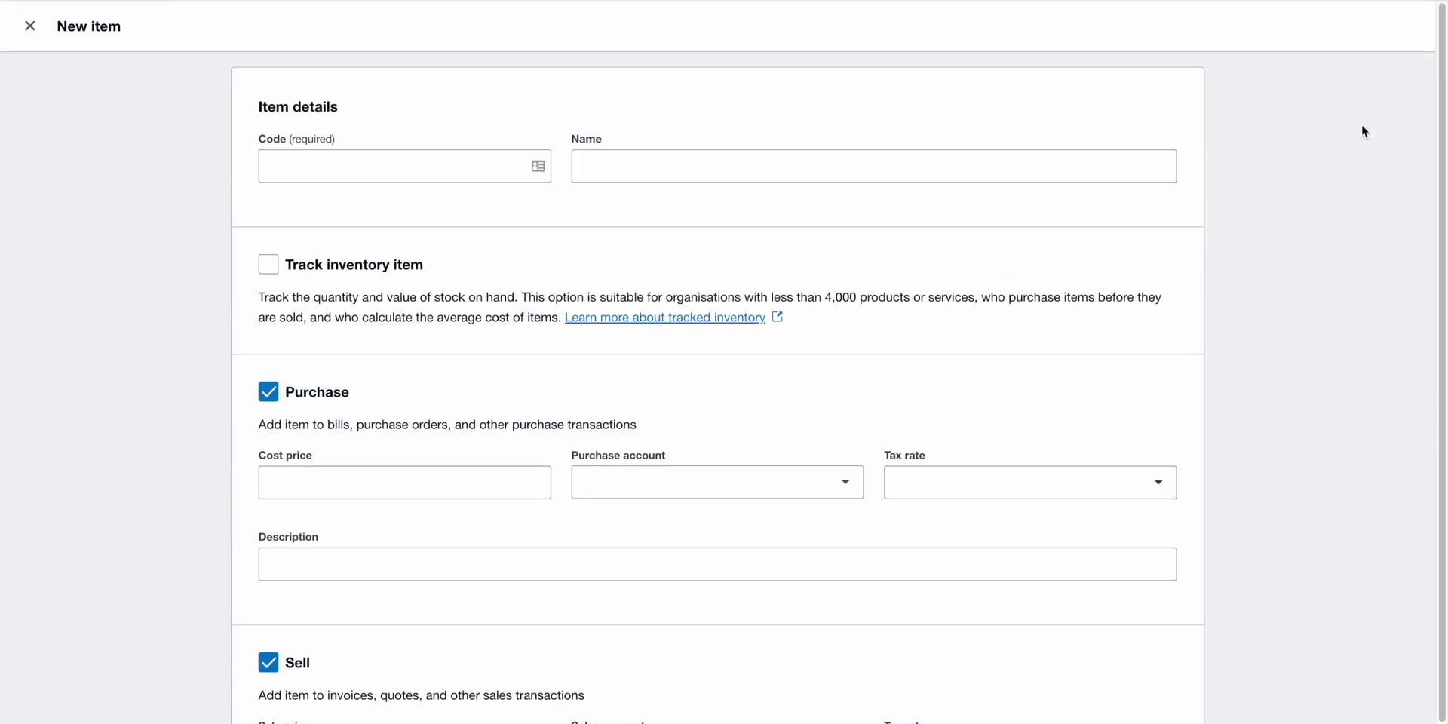
left_click(29, 26)
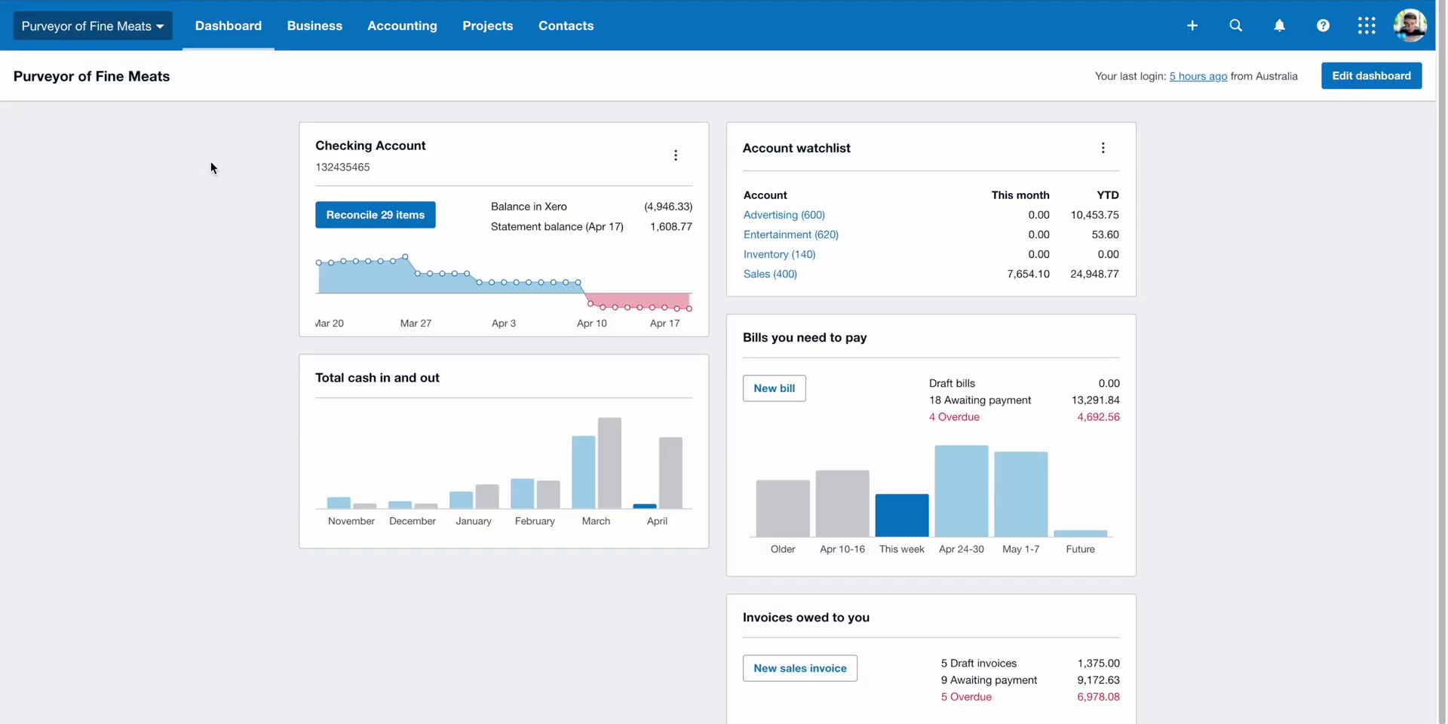
View the Bank accounts page, look at Add Bank Account, then return to the Checking and Savings overview.
left_click(396, 41)
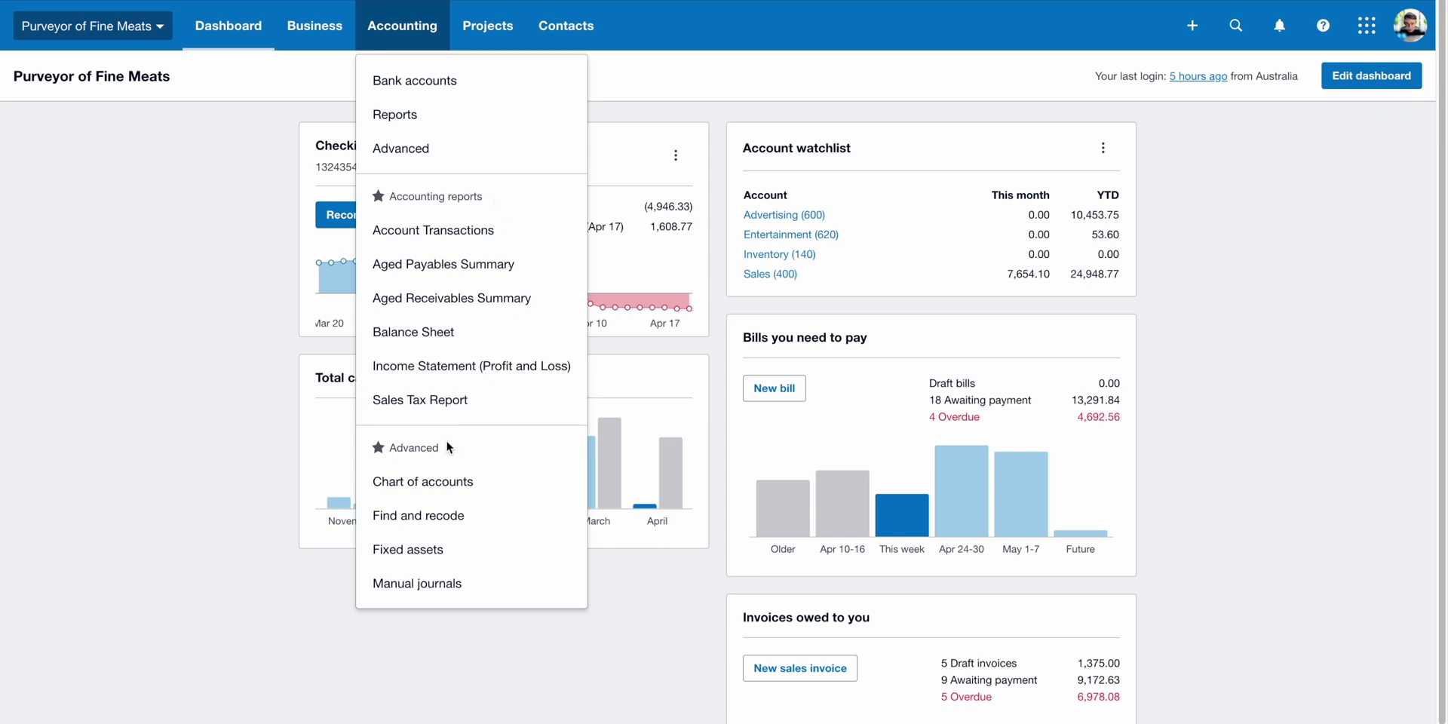
left_click(481, 81)
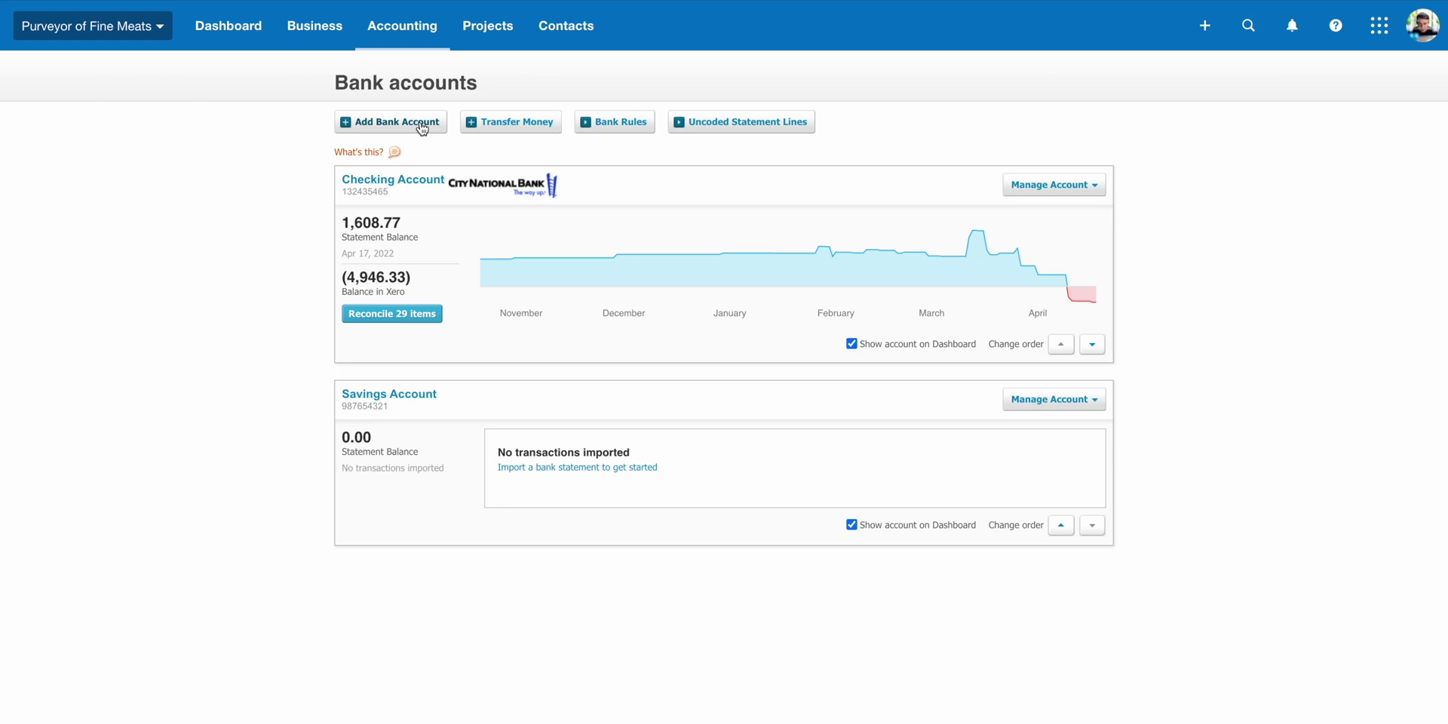
left_click(423, 124)
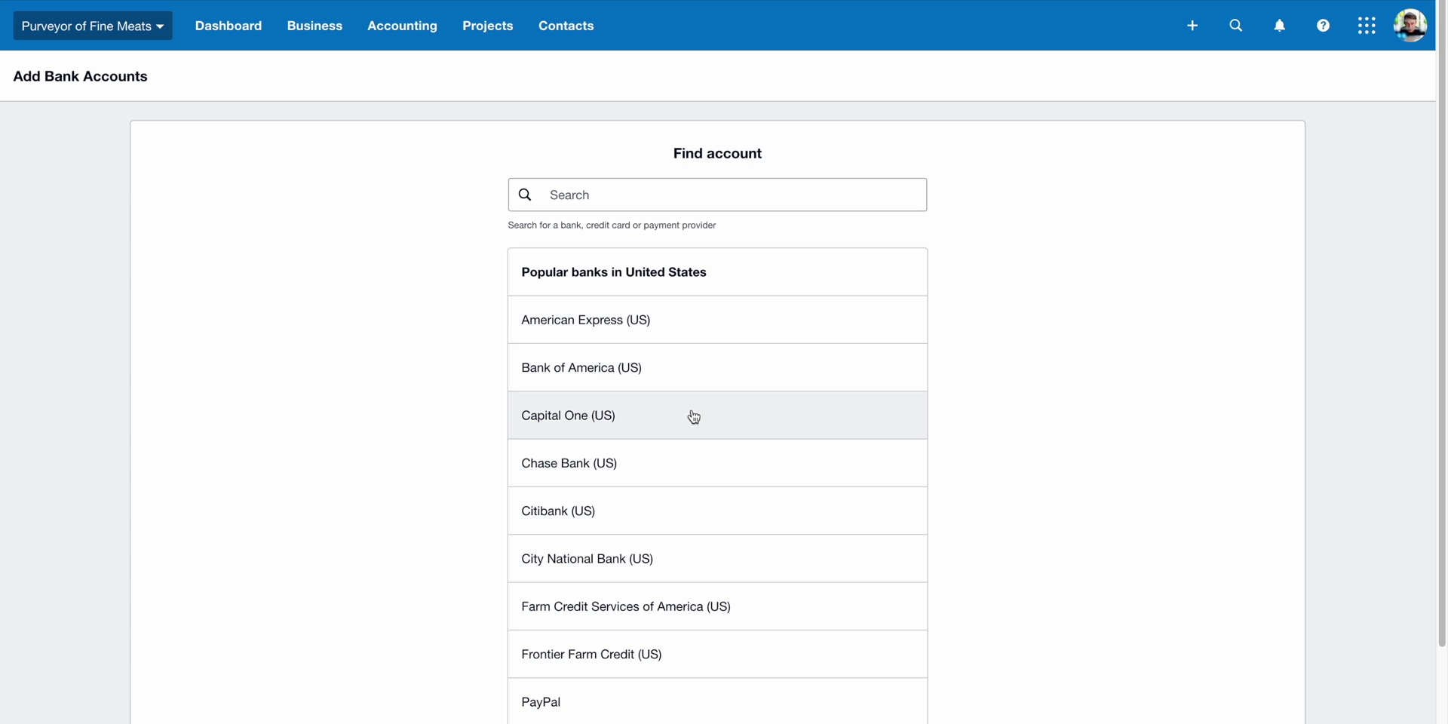
left_click(387, 28)
left_click(399, 77)
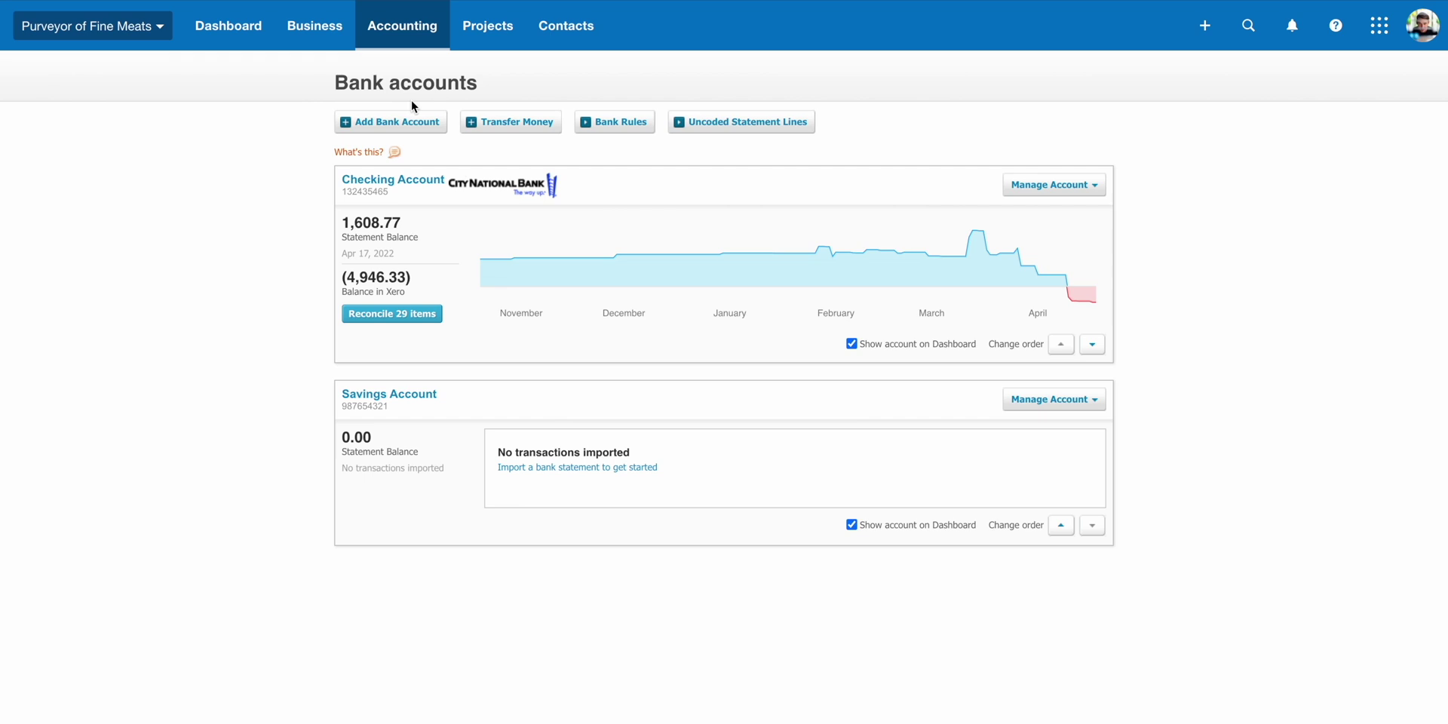
Reconcile the 1,181.25 Check 1236 against the Truxton Property Management payment.
left_click(411, 315)
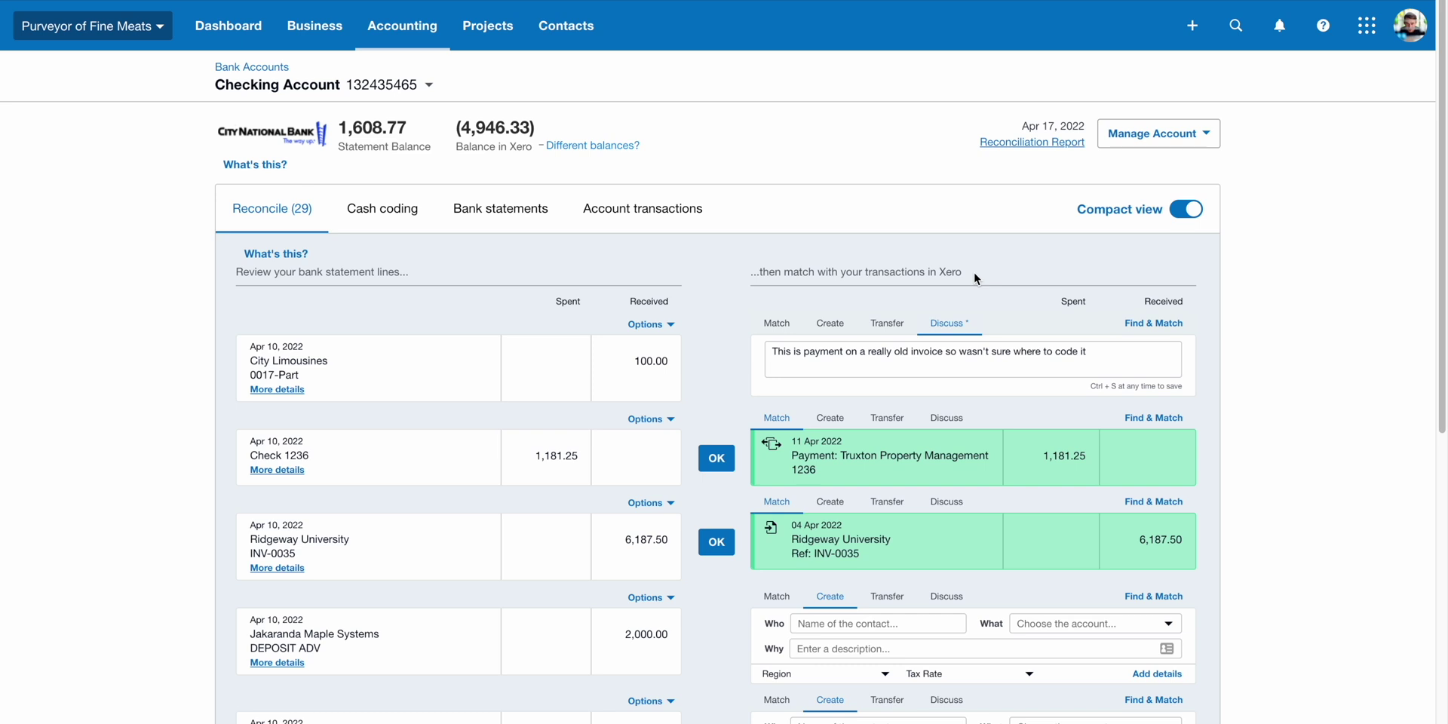
left_click(728, 457)
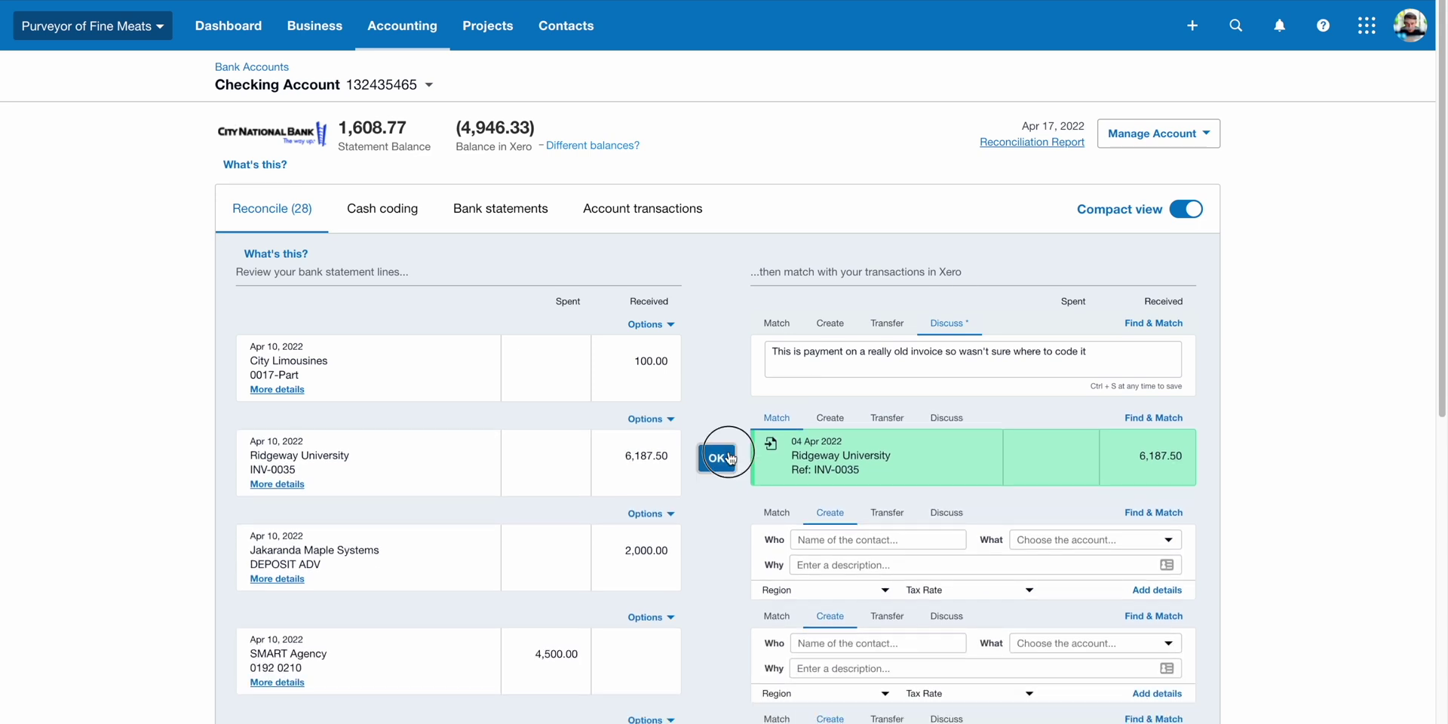
Reconcile Ridgeway University, then code SMART Agency to Bayside Club, 600 - Advertising, 'Online Marketing Services'.
left_click(718, 457)
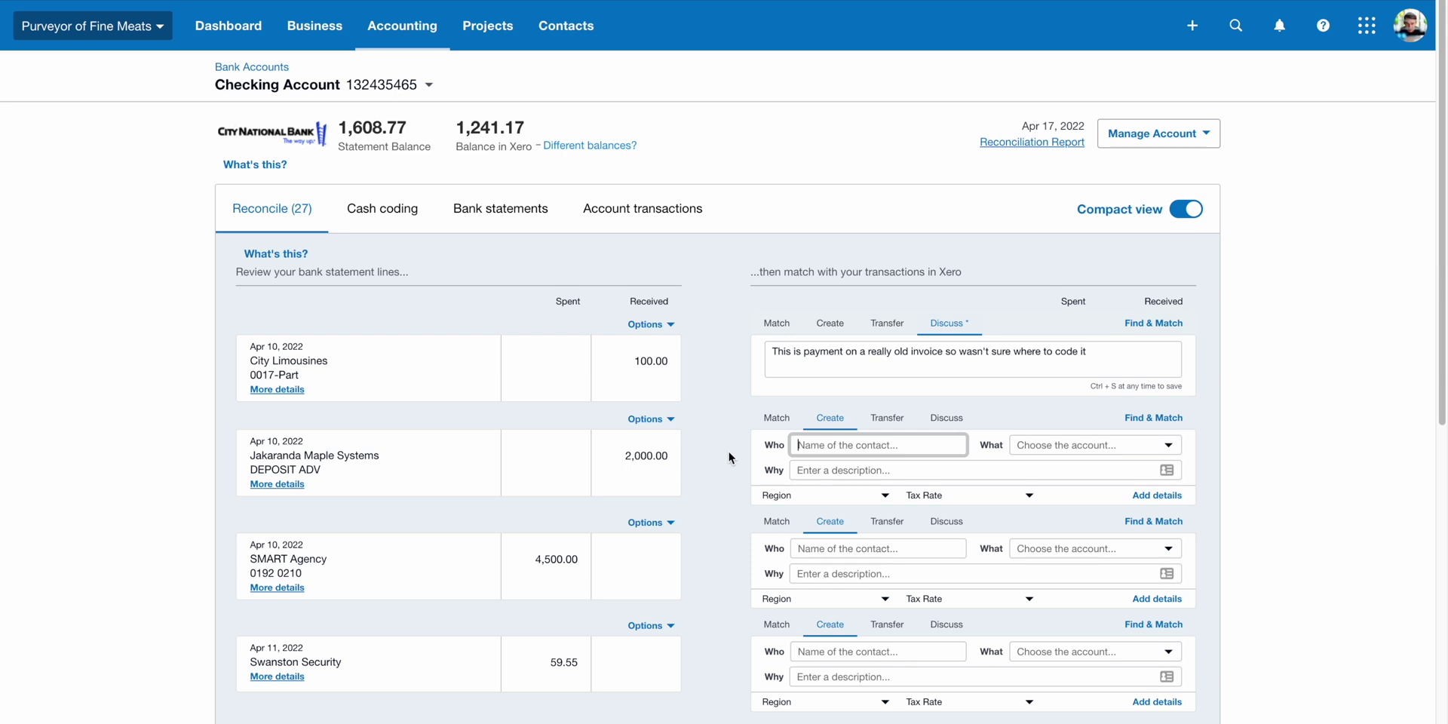
left_click(856, 548)
type("Bayside Club")
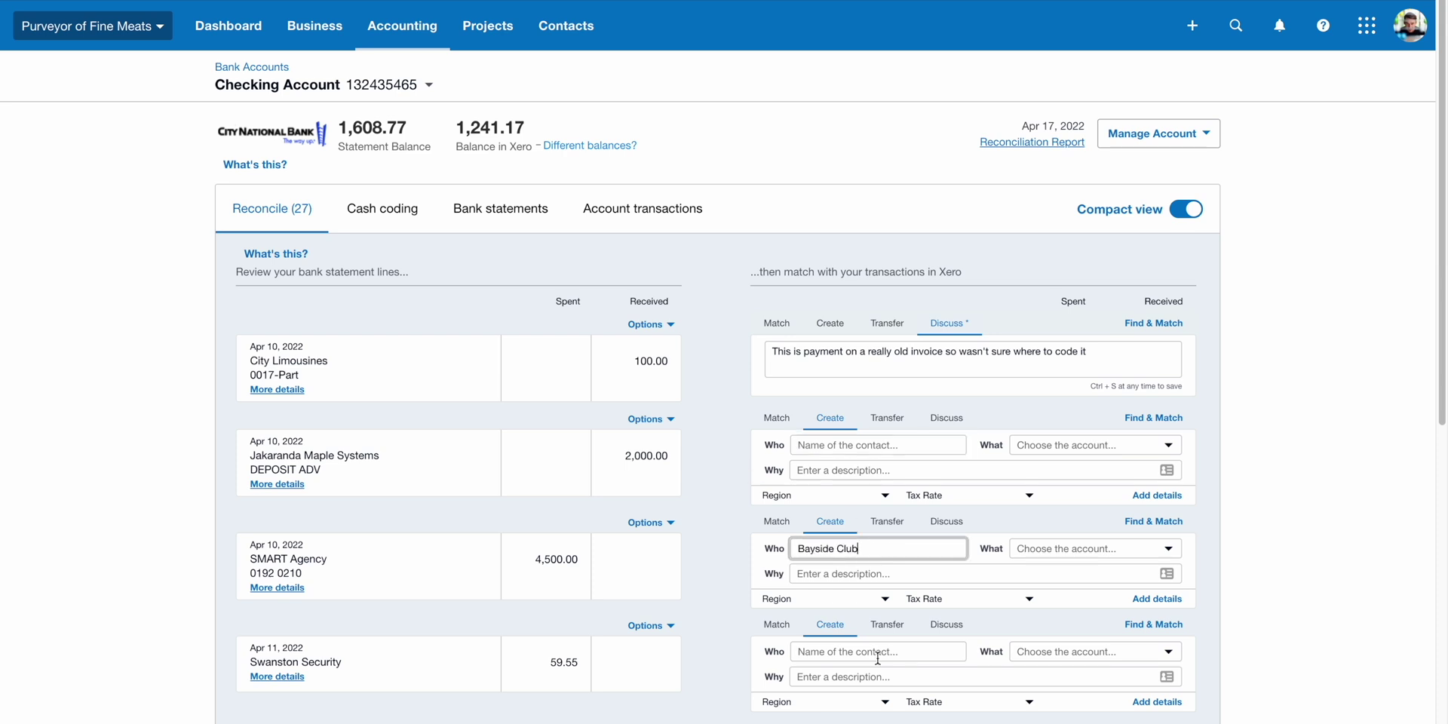
left_click(1168, 549)
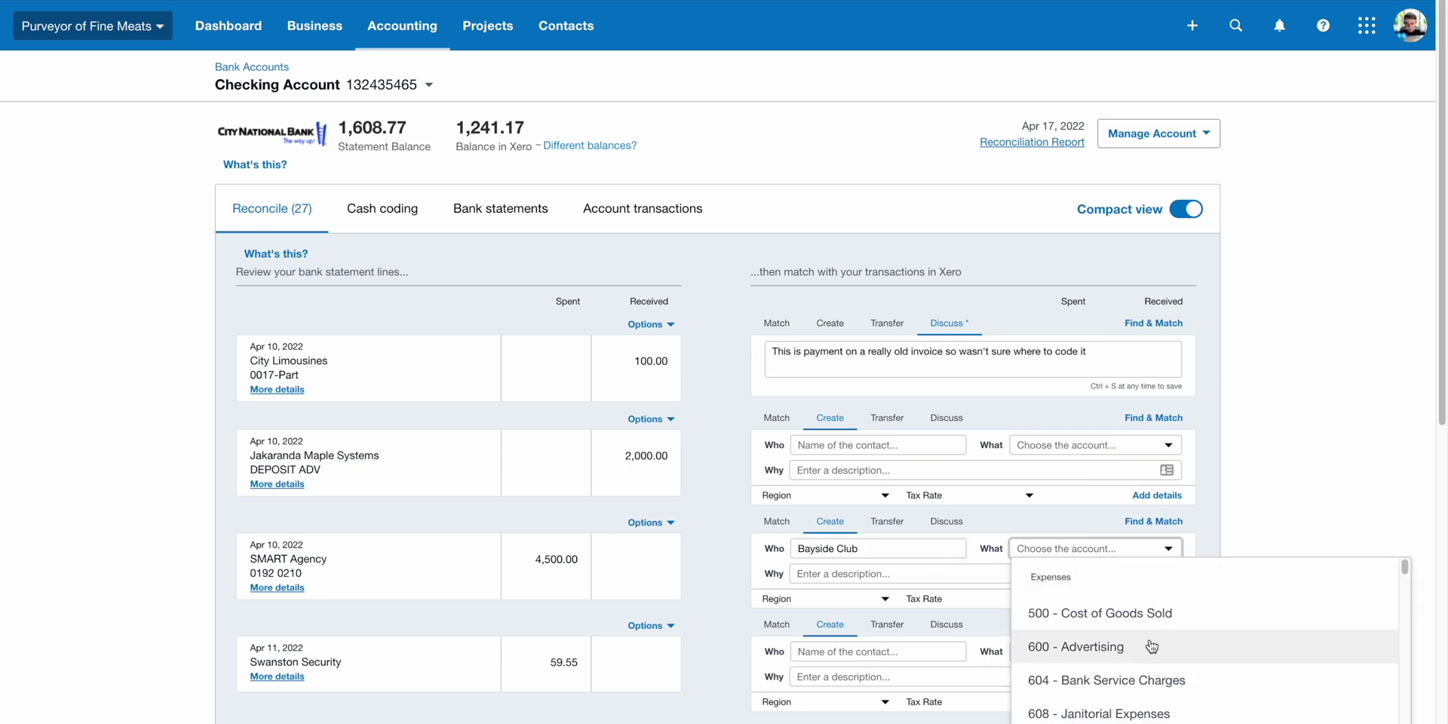
left_click(1152, 646)
left_click(966, 573)
type("Online Mar")
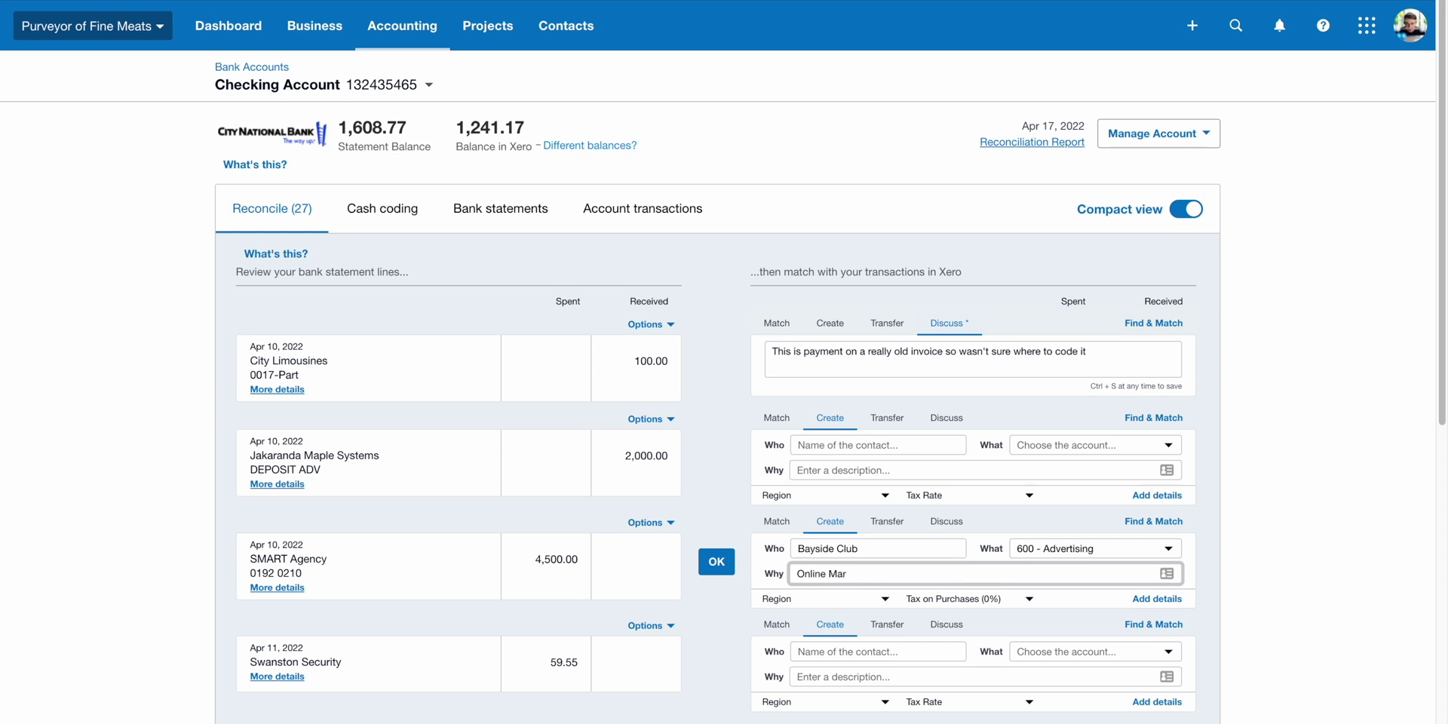
type("keting Services")
left_click(717, 562)
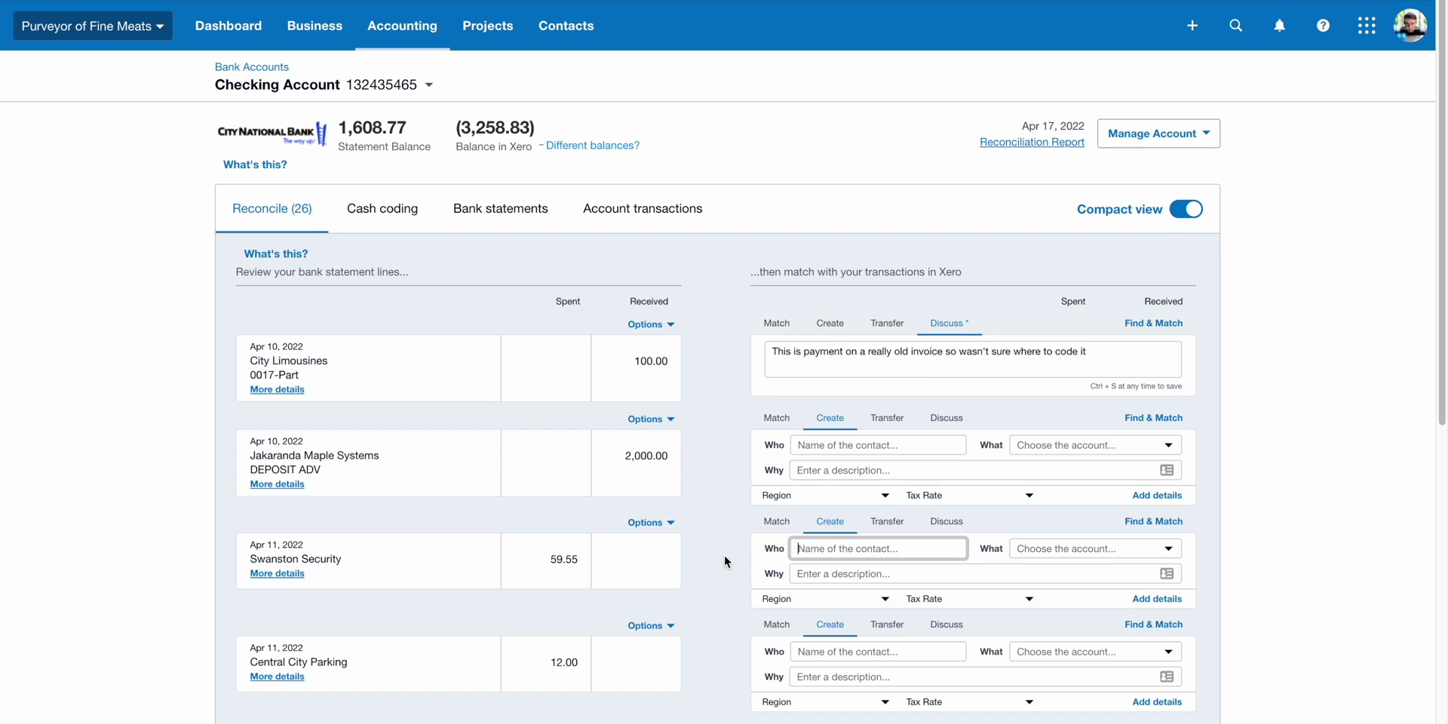
Start a bank rule from the City Limousines line, then go to the Reports home page.
left_click(649, 324)
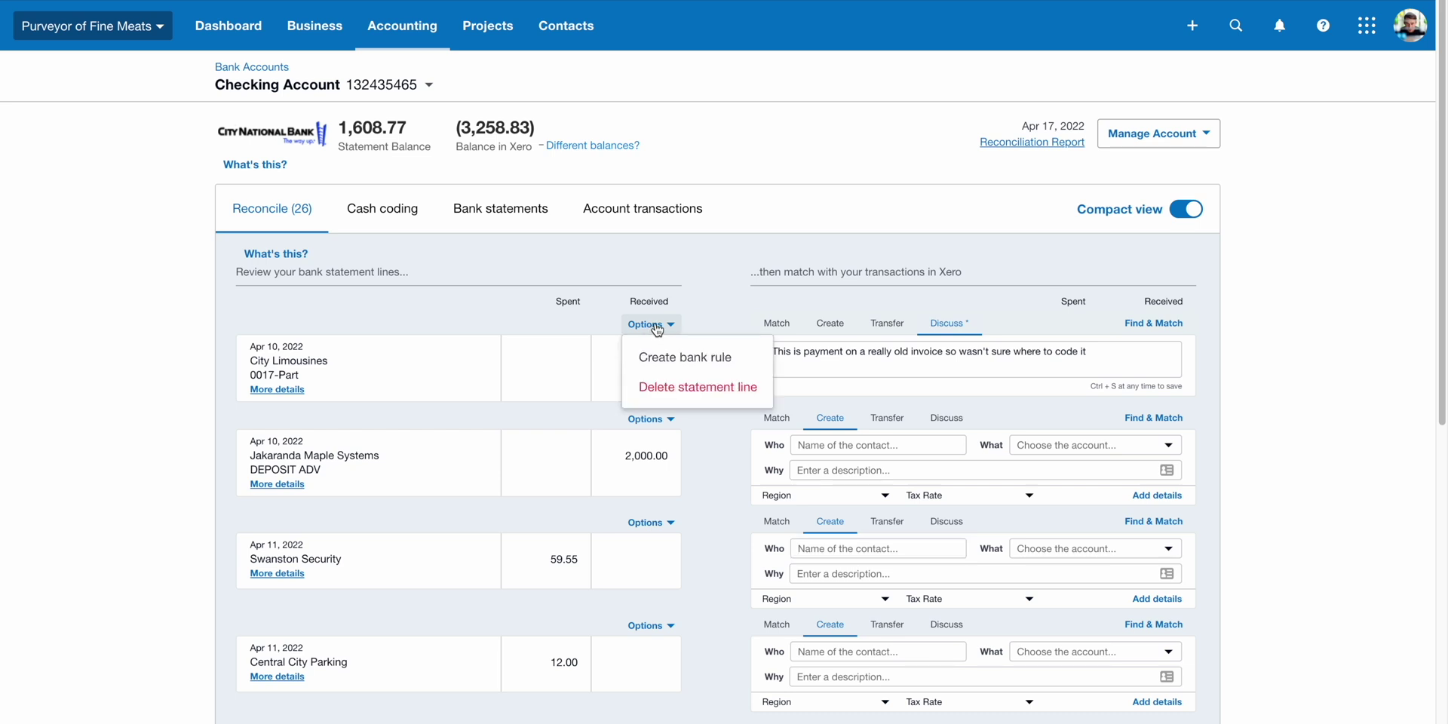
left_click(690, 368)
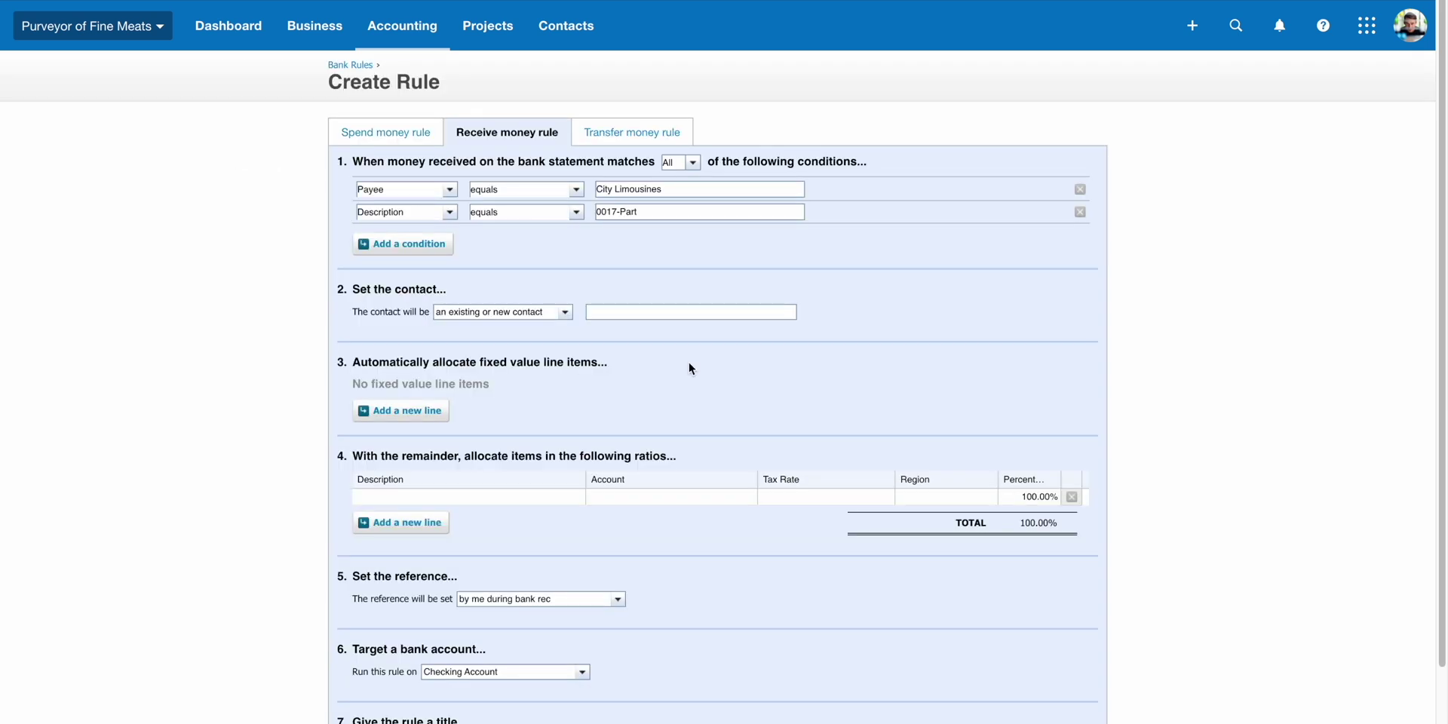
left_click(421, 30)
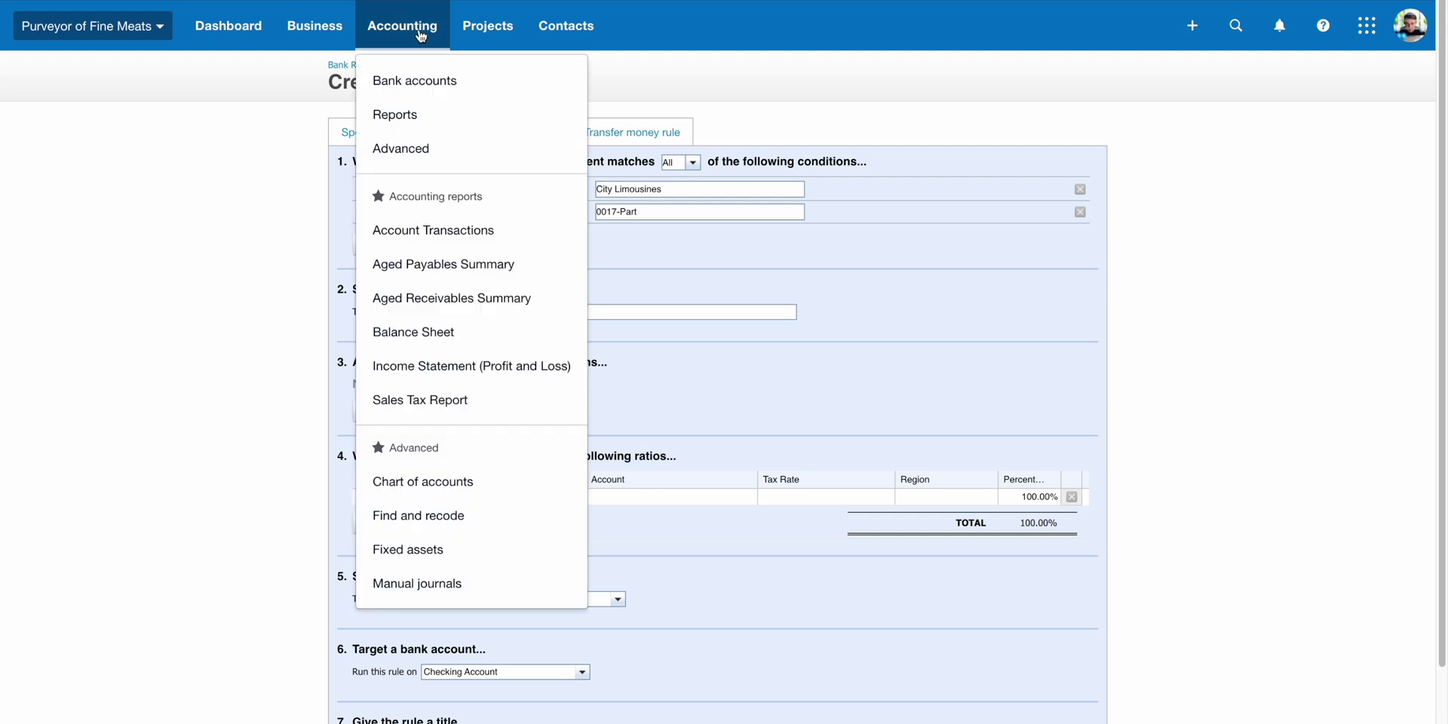
left_click(437, 125)
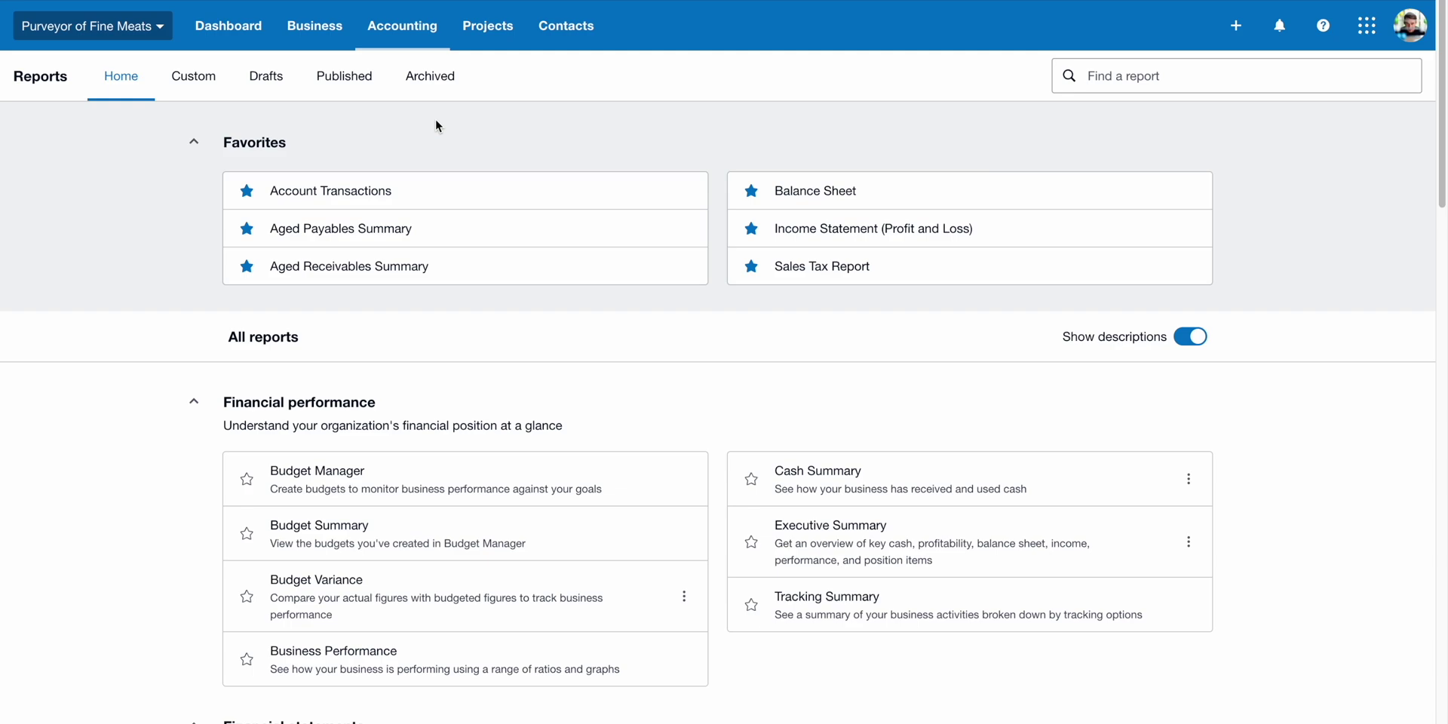
Star Statement of Cash Flows - Direct Method under Financial statements as a favourite.
left_click_drag(1440, 149, 1441, 656)
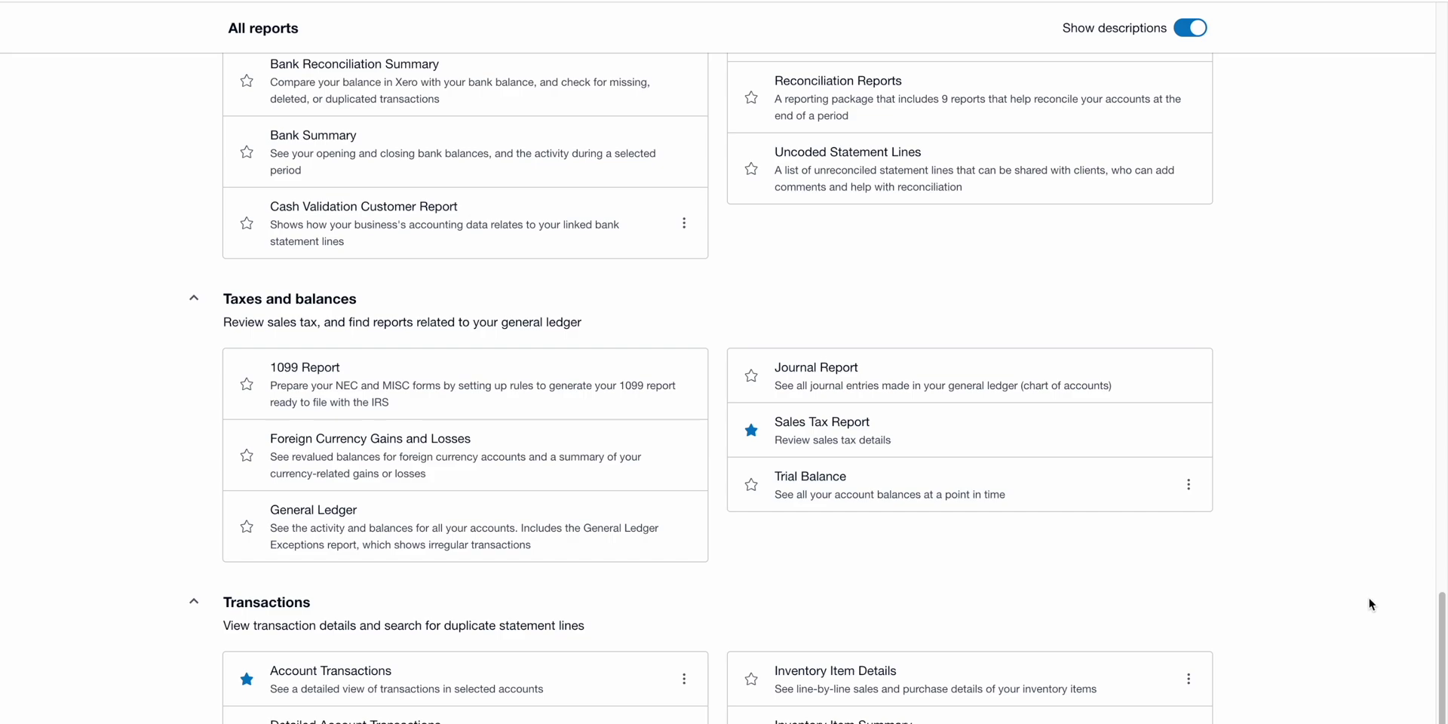
left_click_drag(1441, 648, 1427, 273)
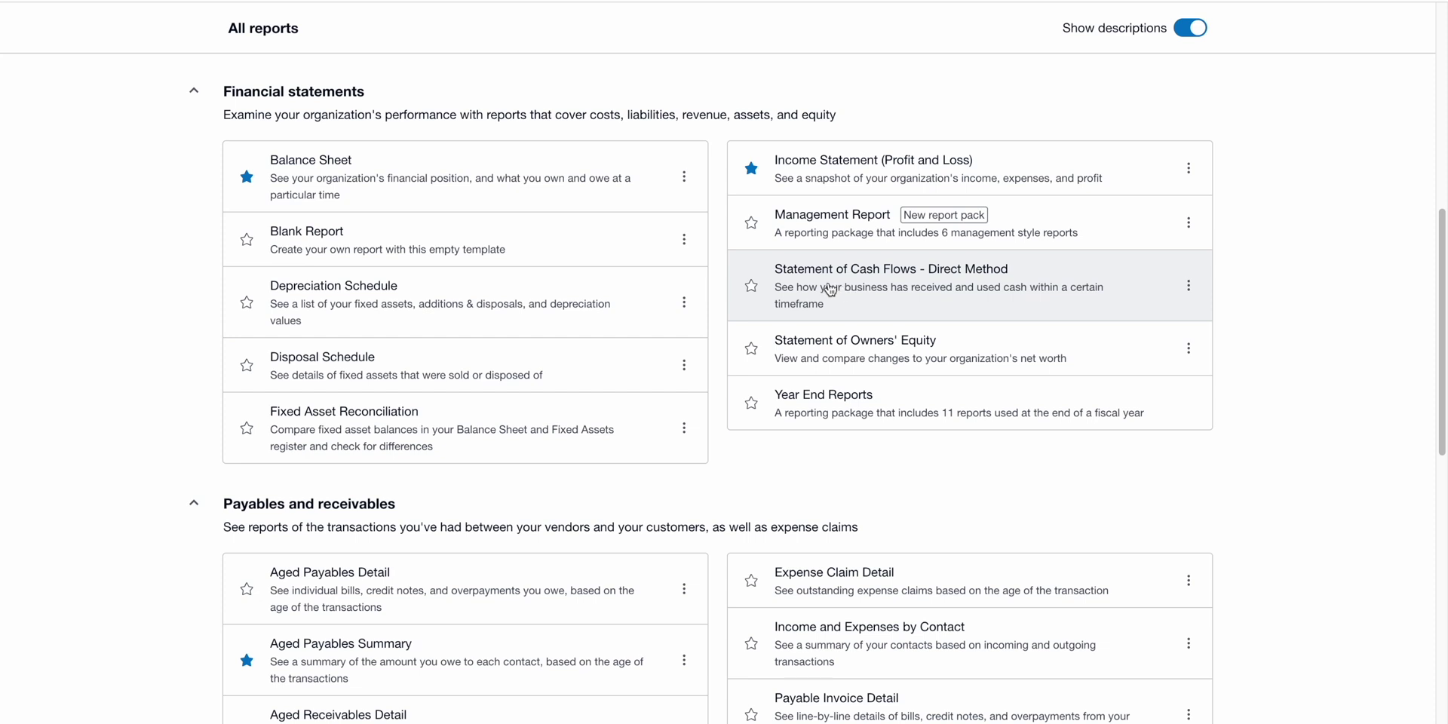
left_click(752, 287)
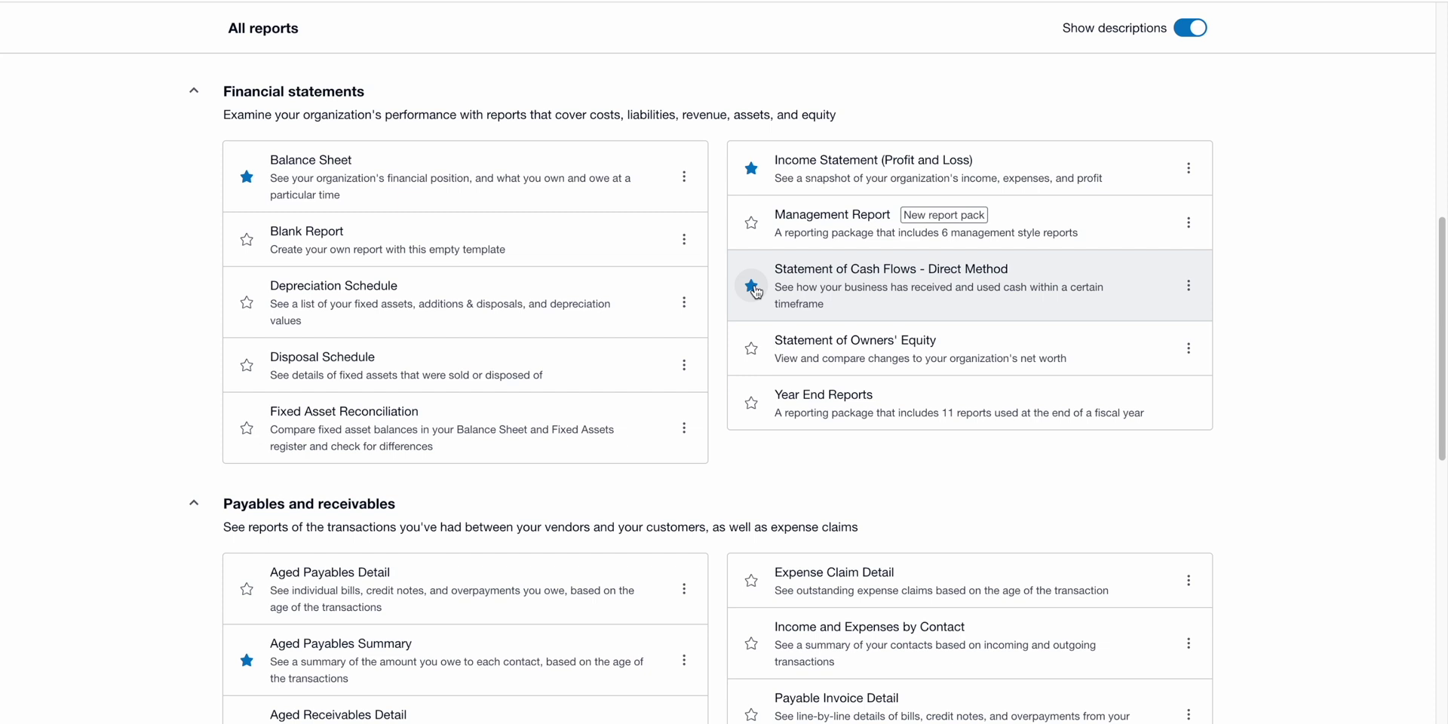
Open the 2022 Income Statement and scroll through its lines to net income of -23,179.69.
left_click(829, 176)
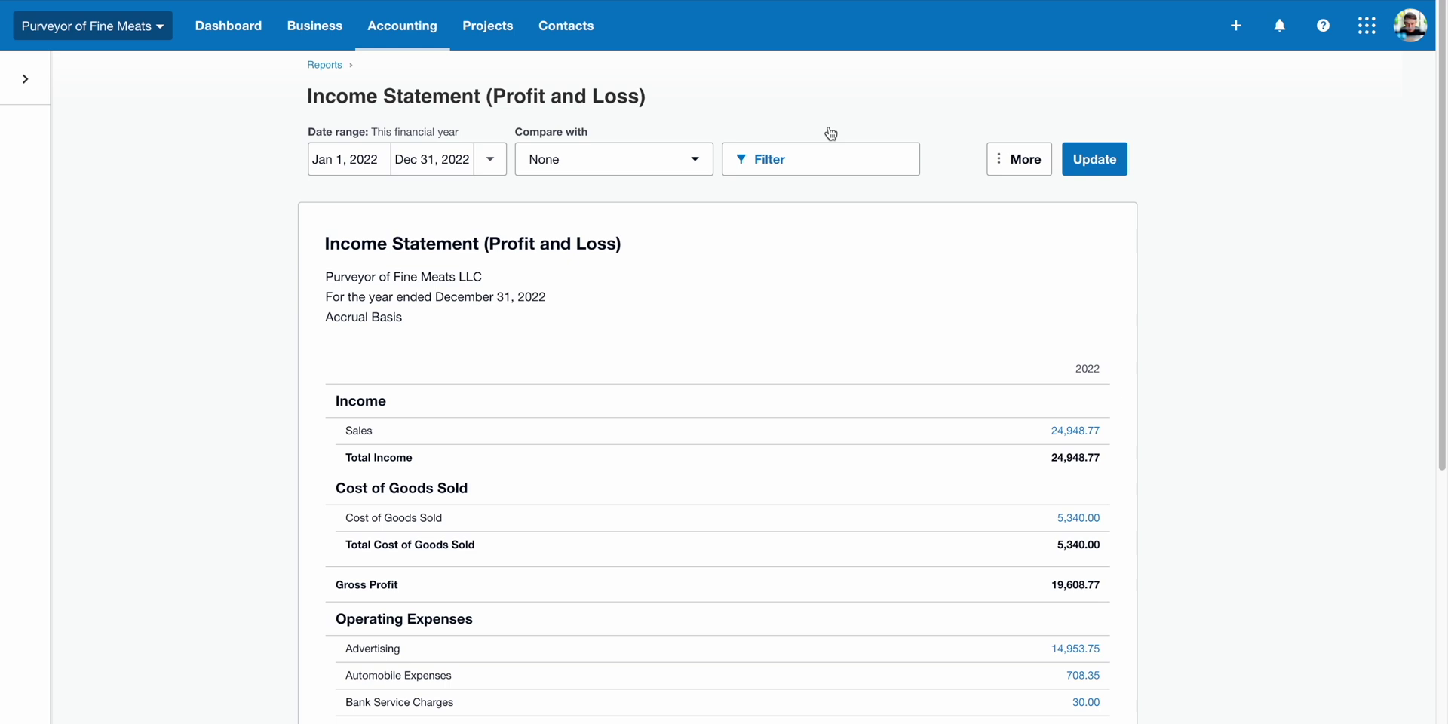
left_click_drag(1441, 160, 1439, 573)
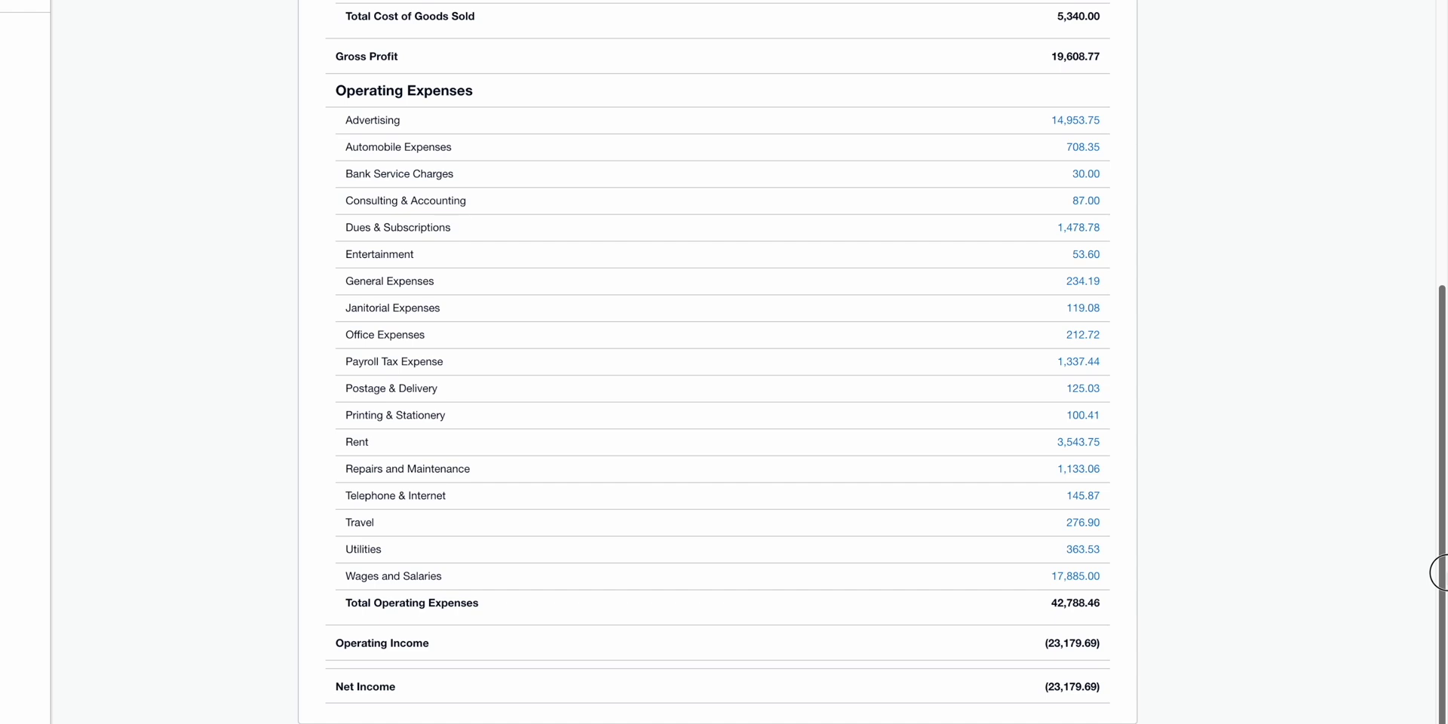
left_click_drag(1439, 574, 1439, 132)
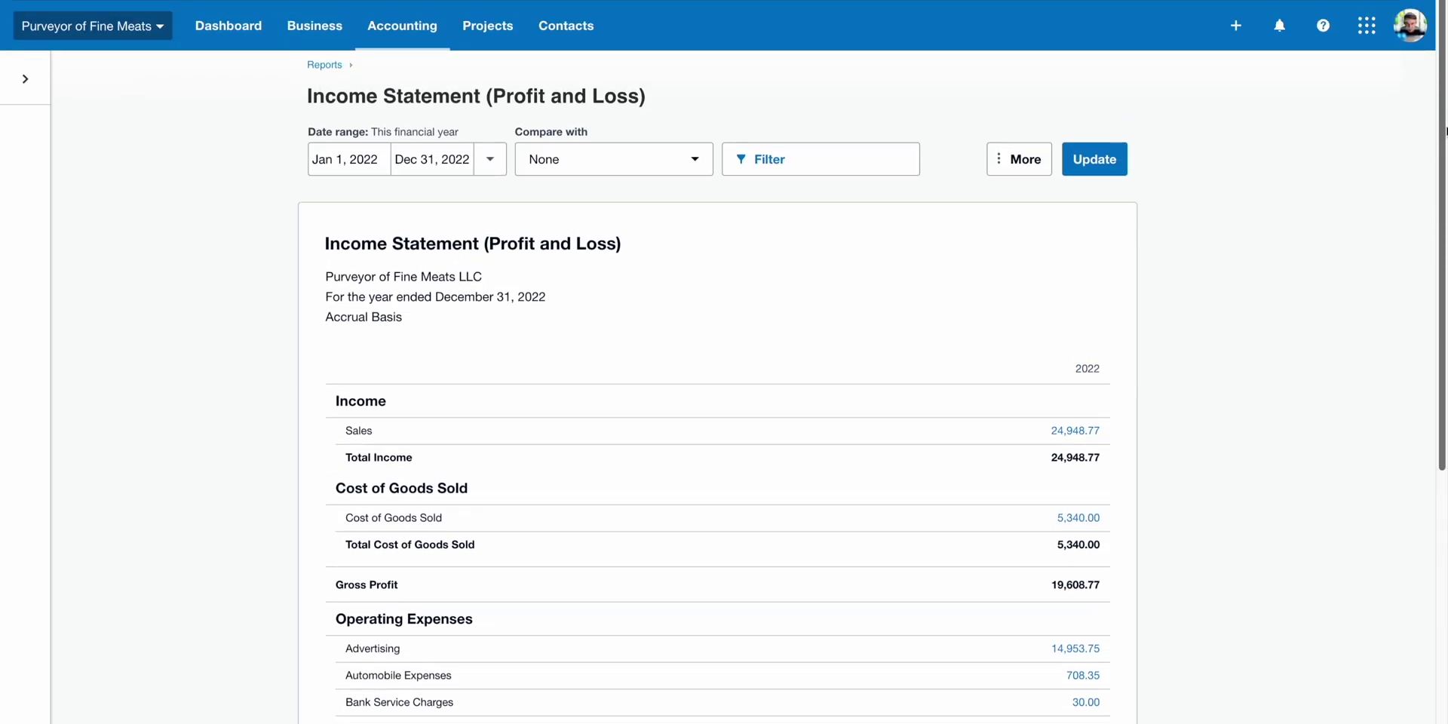
left_click(435, 34)
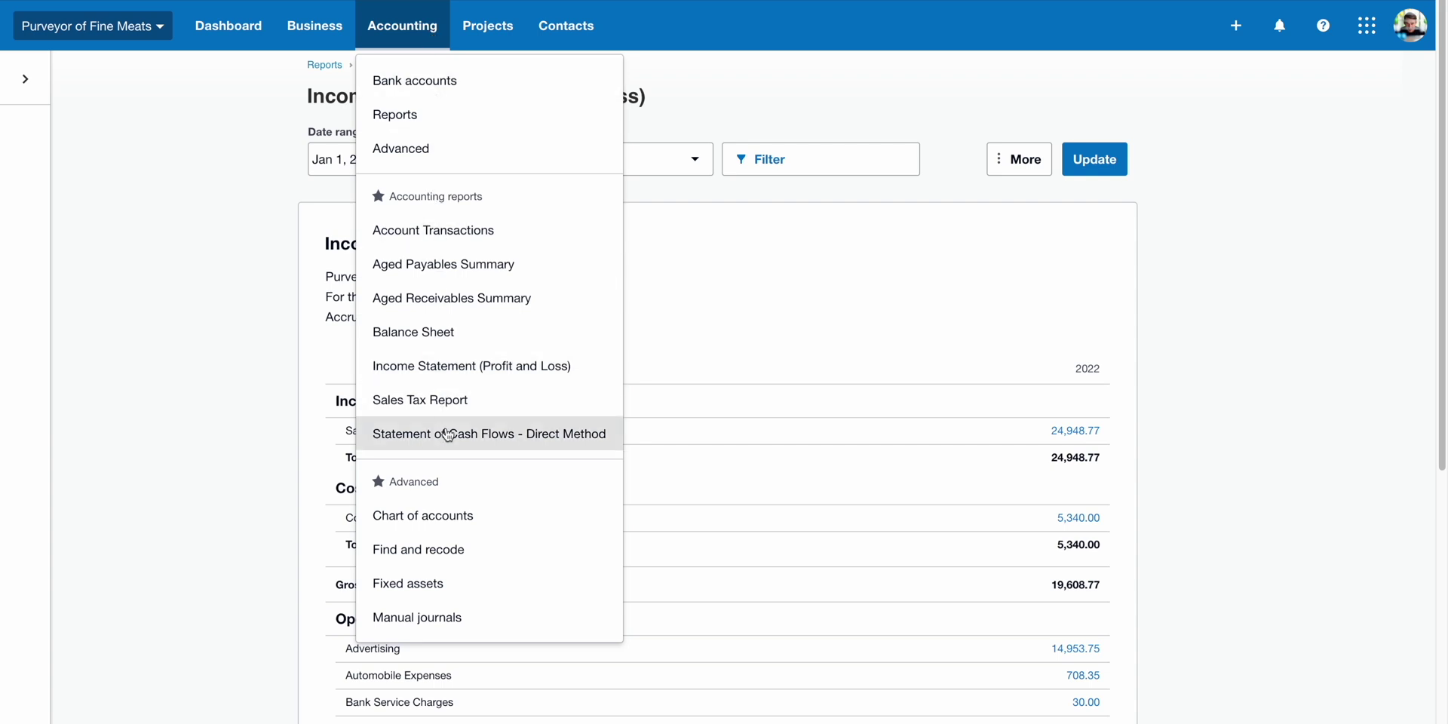
View the April 2022 Statement of Cash Flows - Direct Method report.
left_click(448, 435)
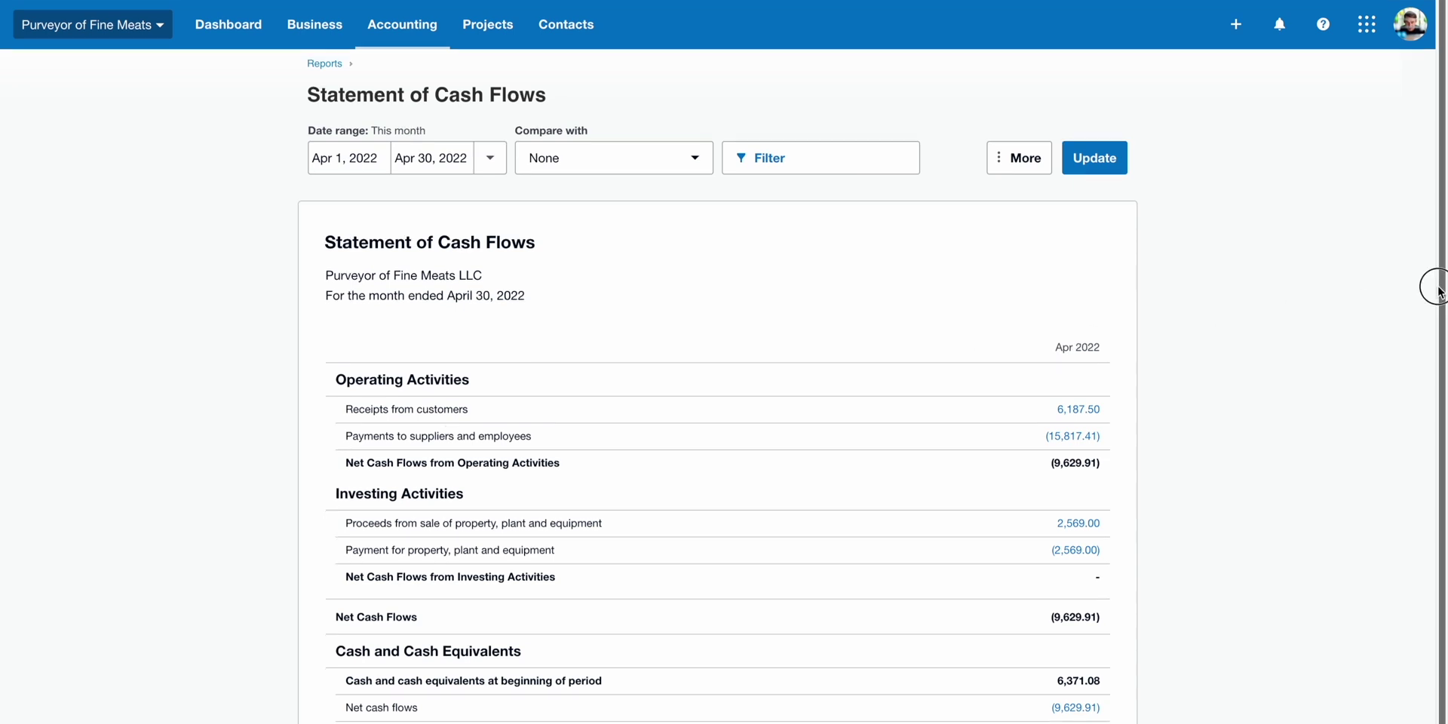
scroll(1422, 295, "down", 1)
scroll(1426, 291, "up", 1)
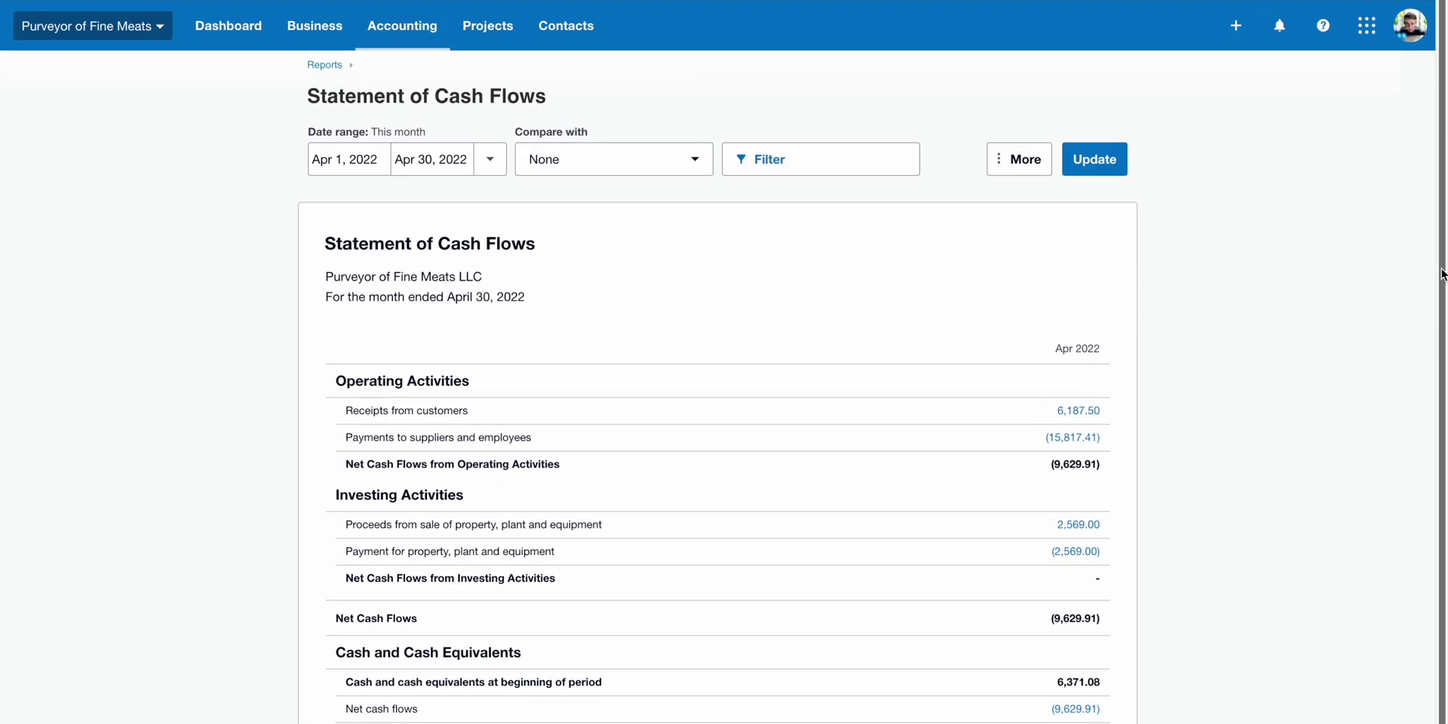
Open the December 31, 2021 Balance Sheet and scroll through its 12,106.51 totals.
left_click(408, 37)
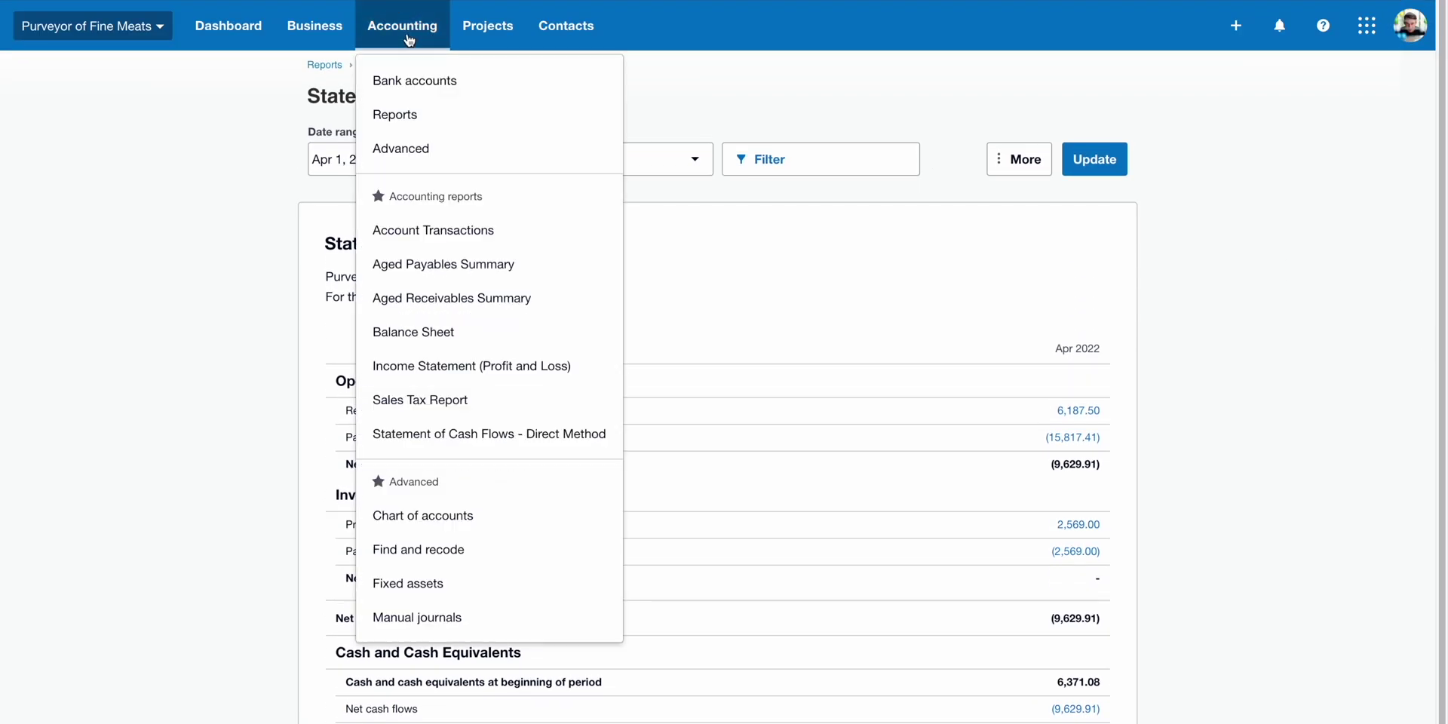
left_click(488, 338)
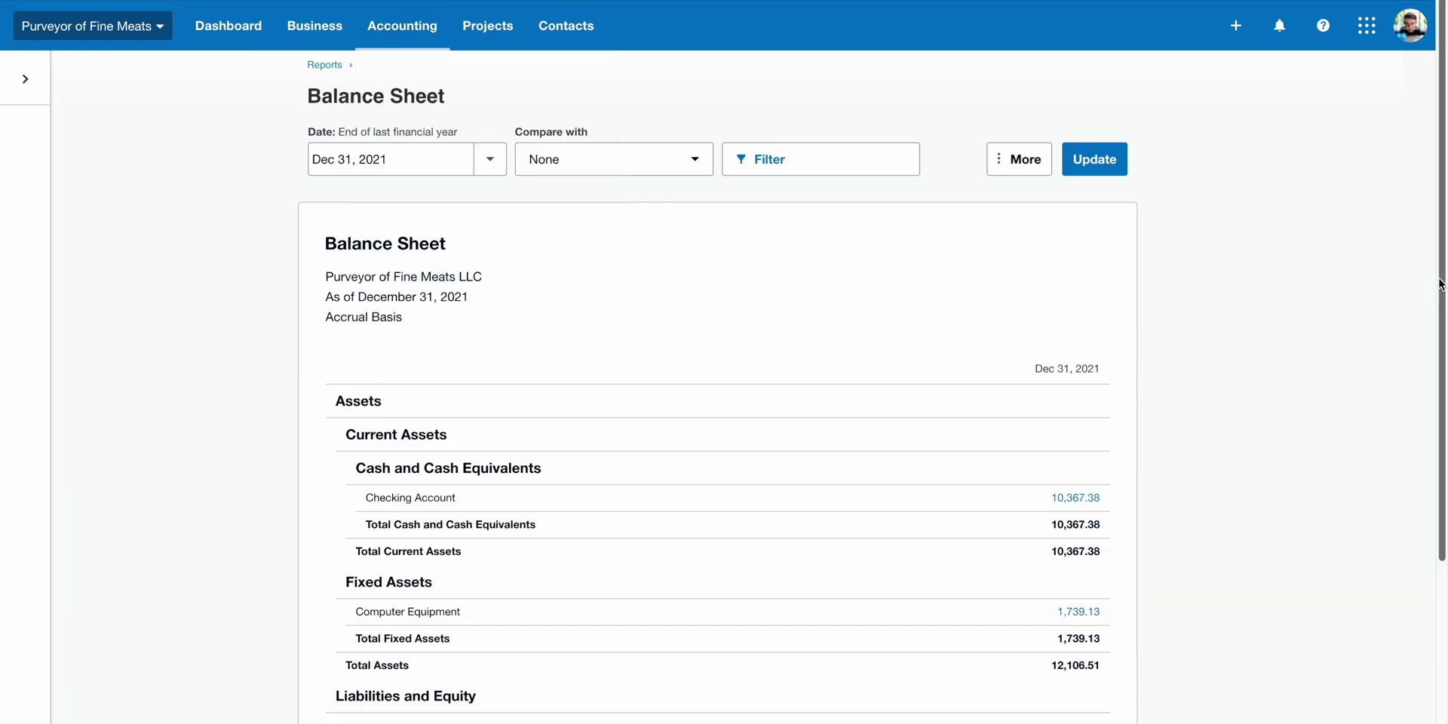
scroll(1441, 336, "down", 5)
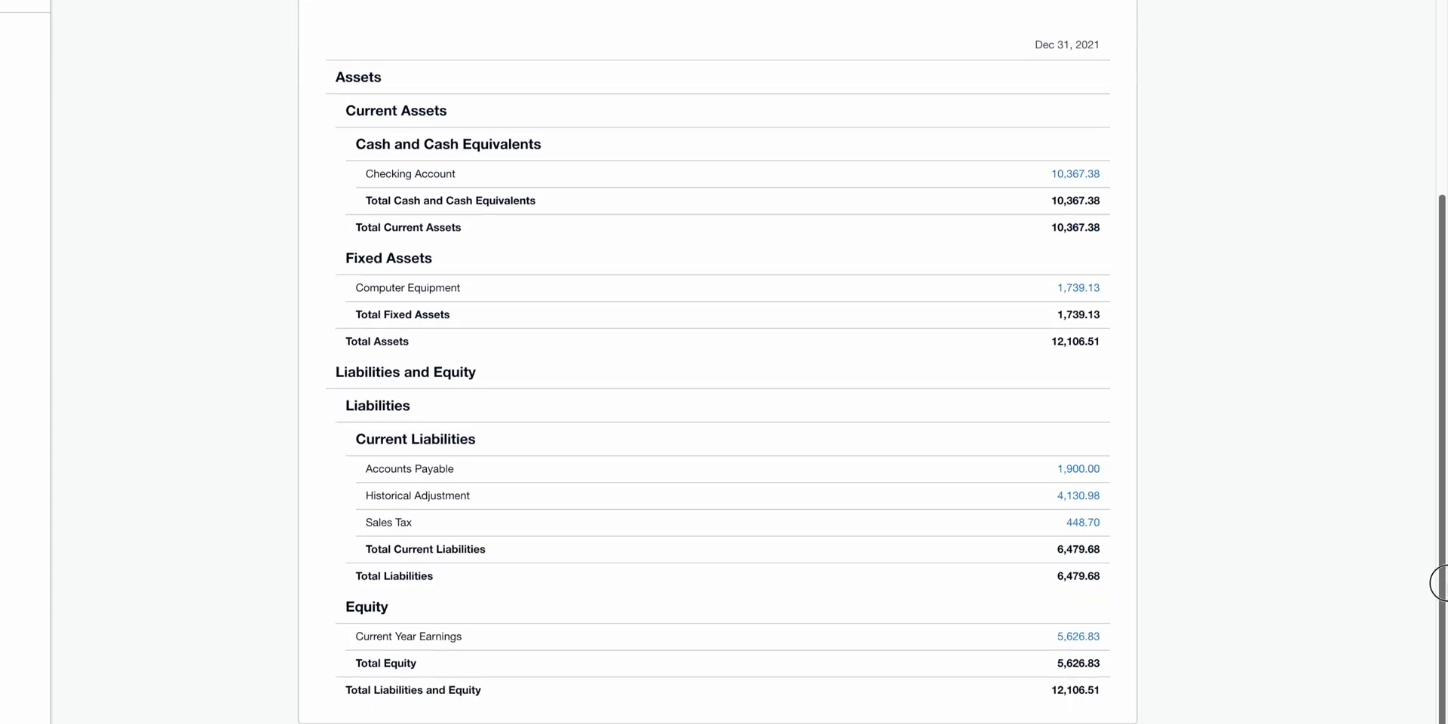
scroll(1439, 583, "up", 5)
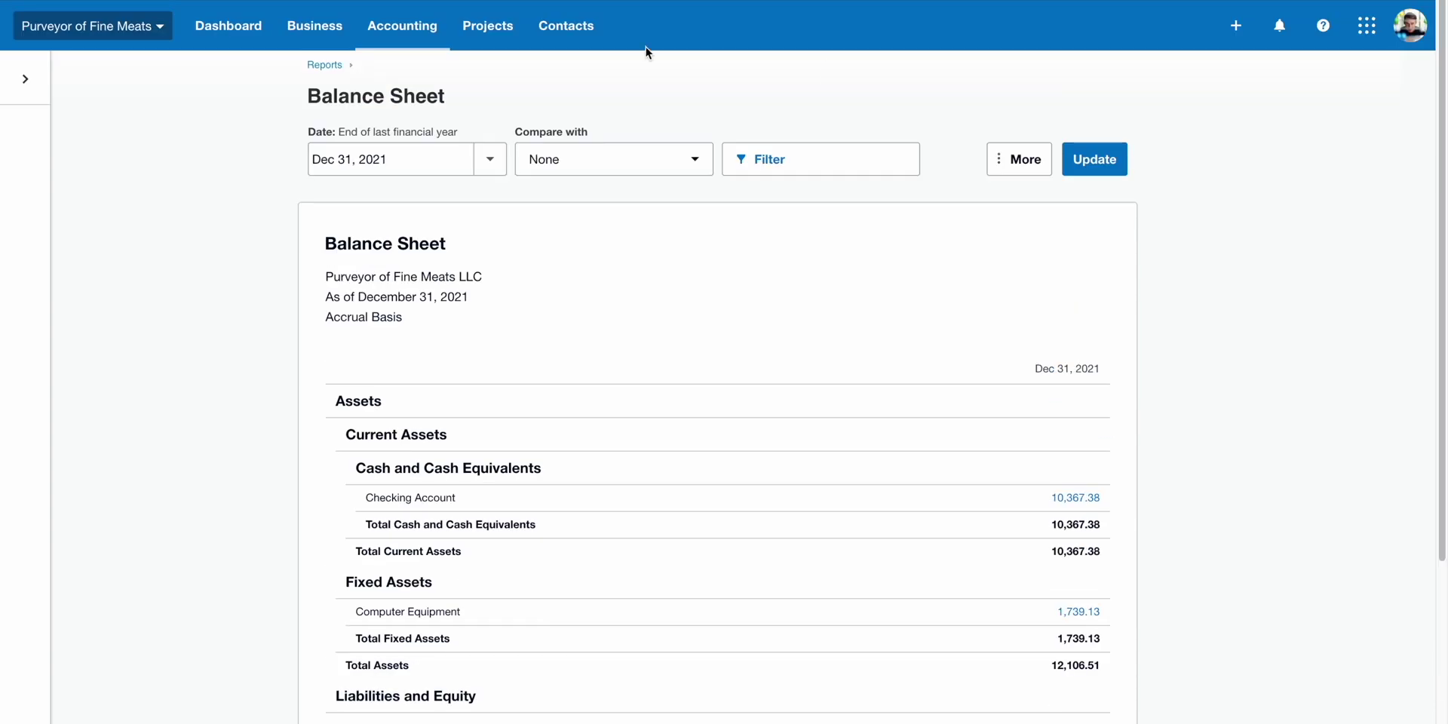
Open the Advanced accounting page listing Find and recode, Manual journals and Chart of accounts.
left_click(373, 41)
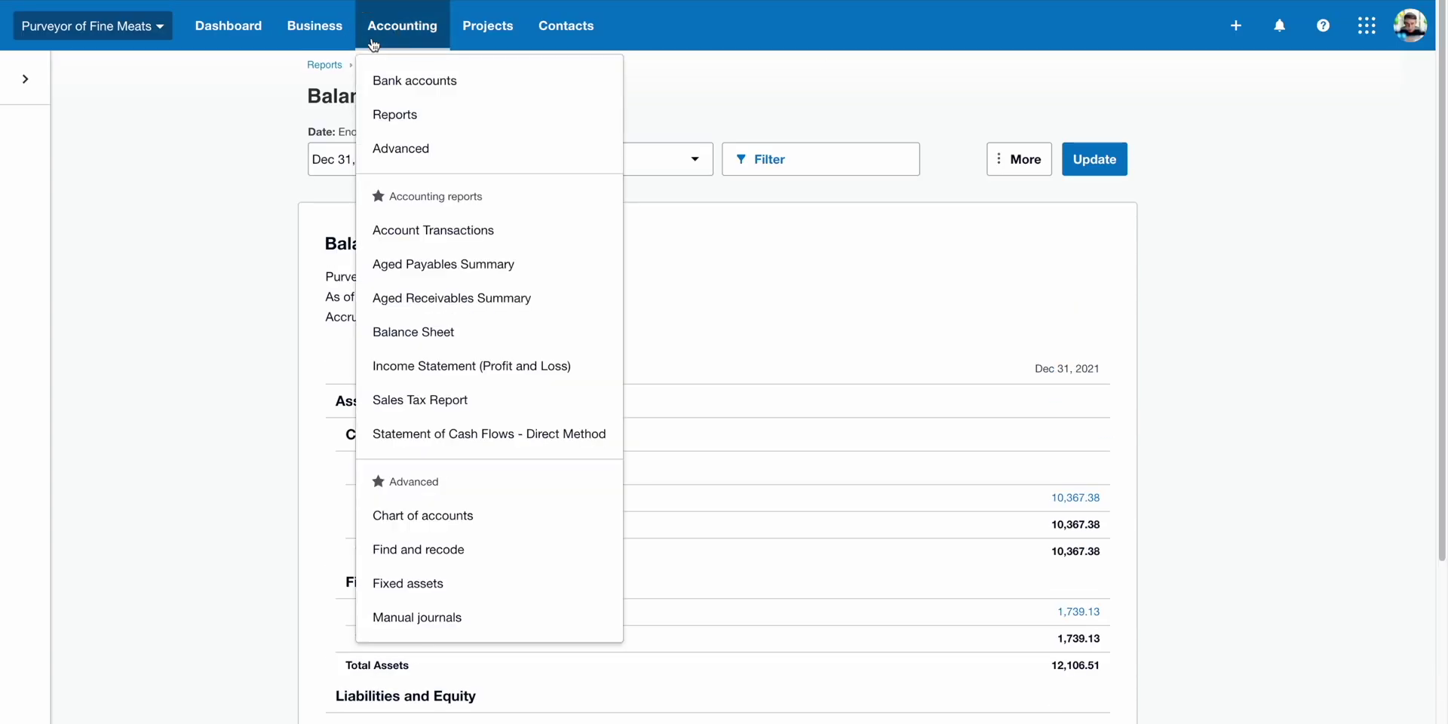
left_click(461, 164)
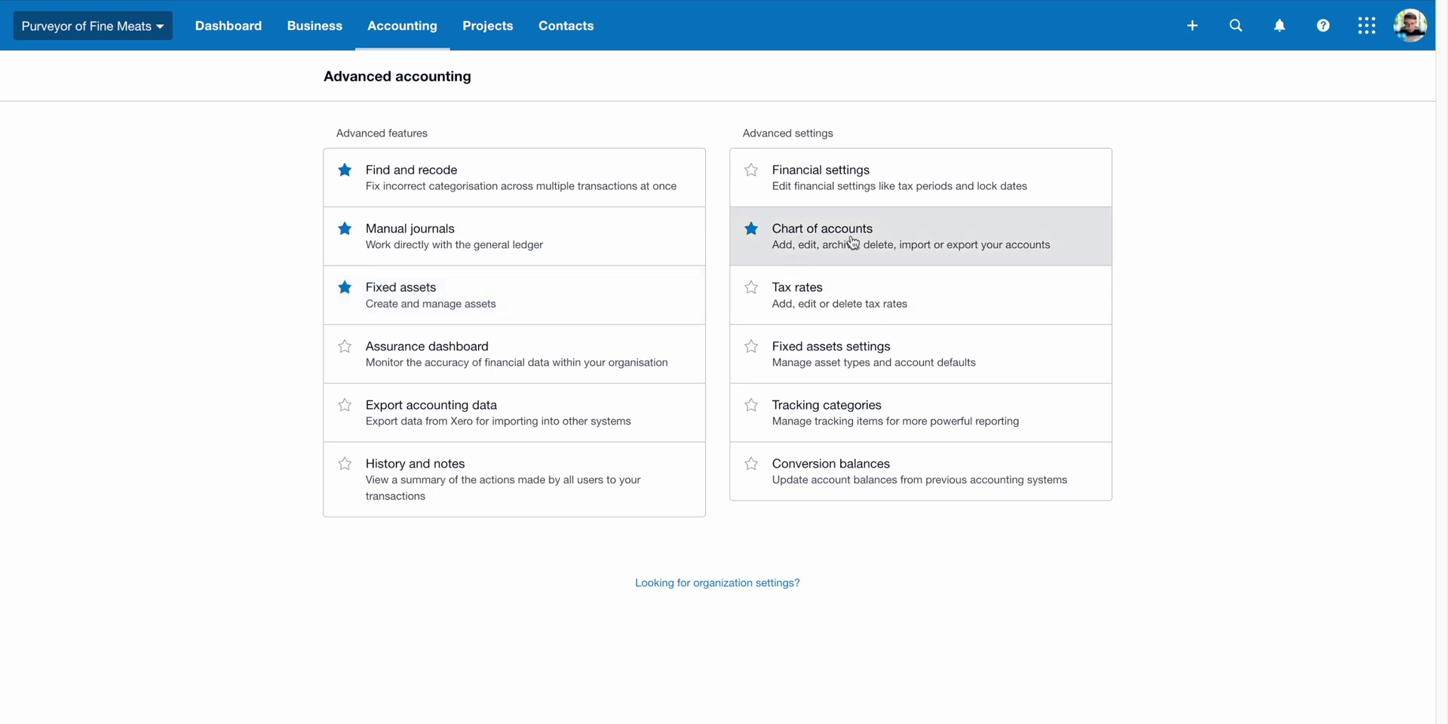
left_click(402, 26)
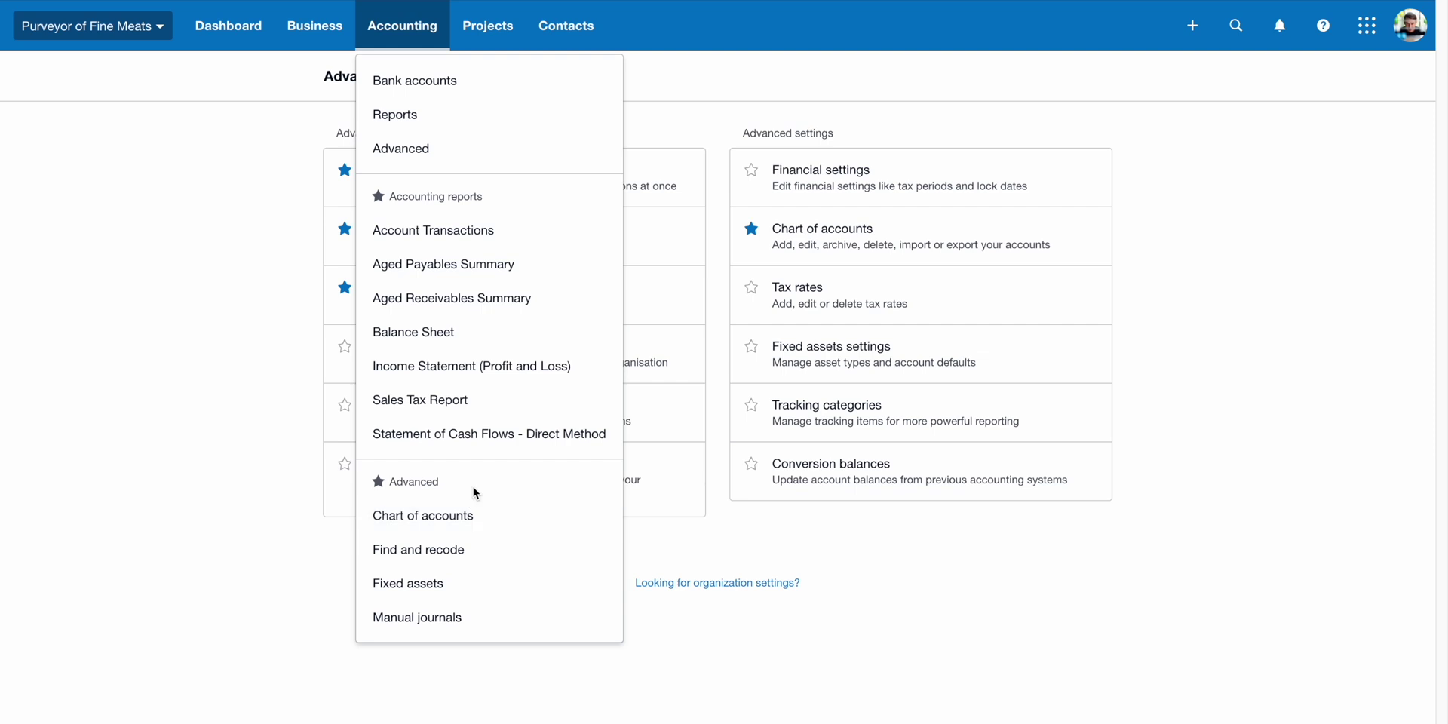
Return to the dashboard and browse the Projects and Contacts menus.
left_click(229, 30)
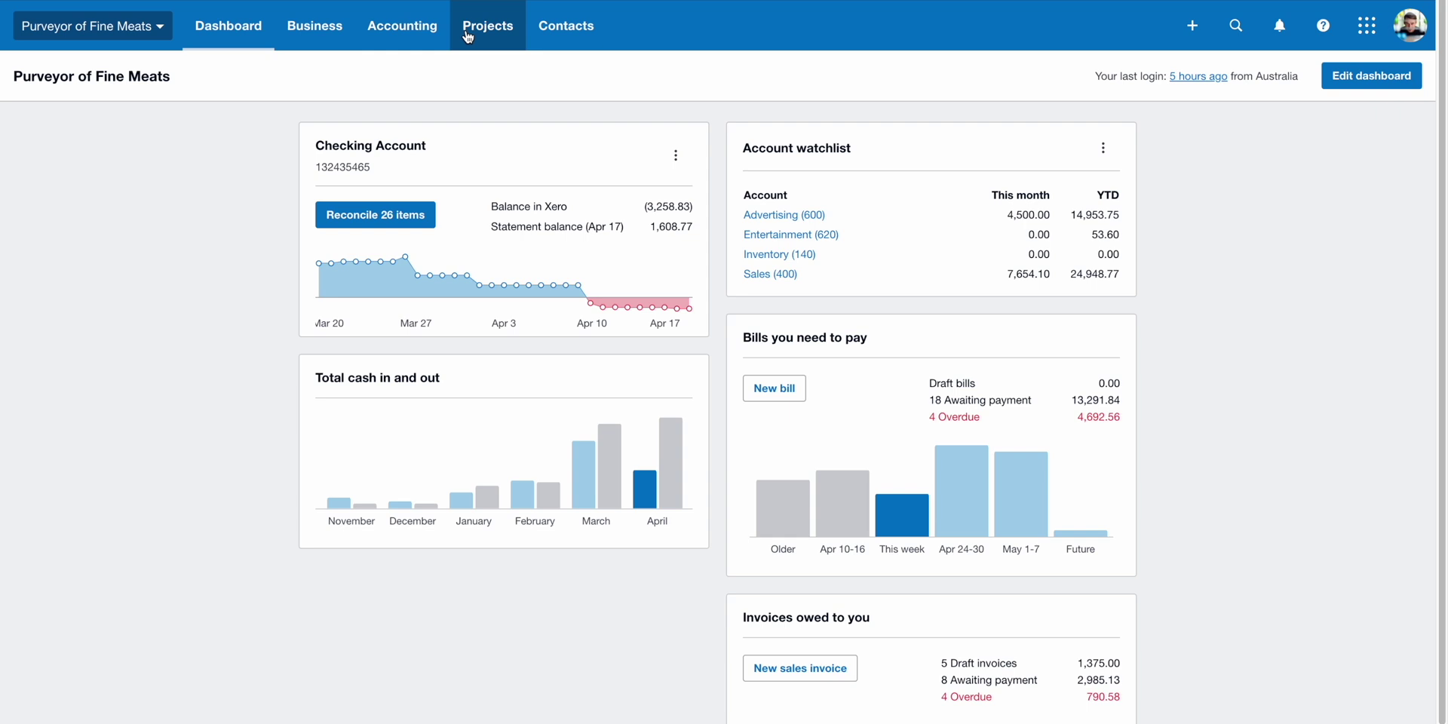
left_click(469, 36)
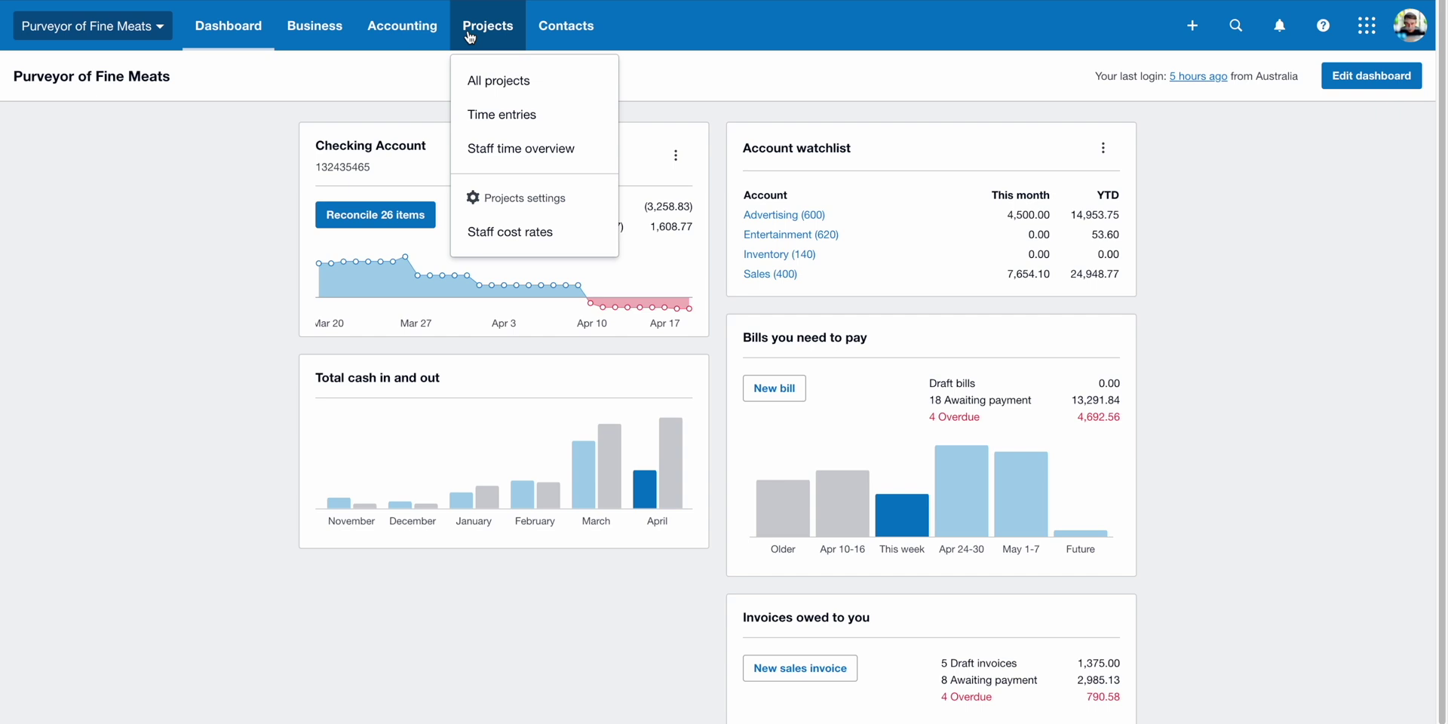
left_click(559, 37)
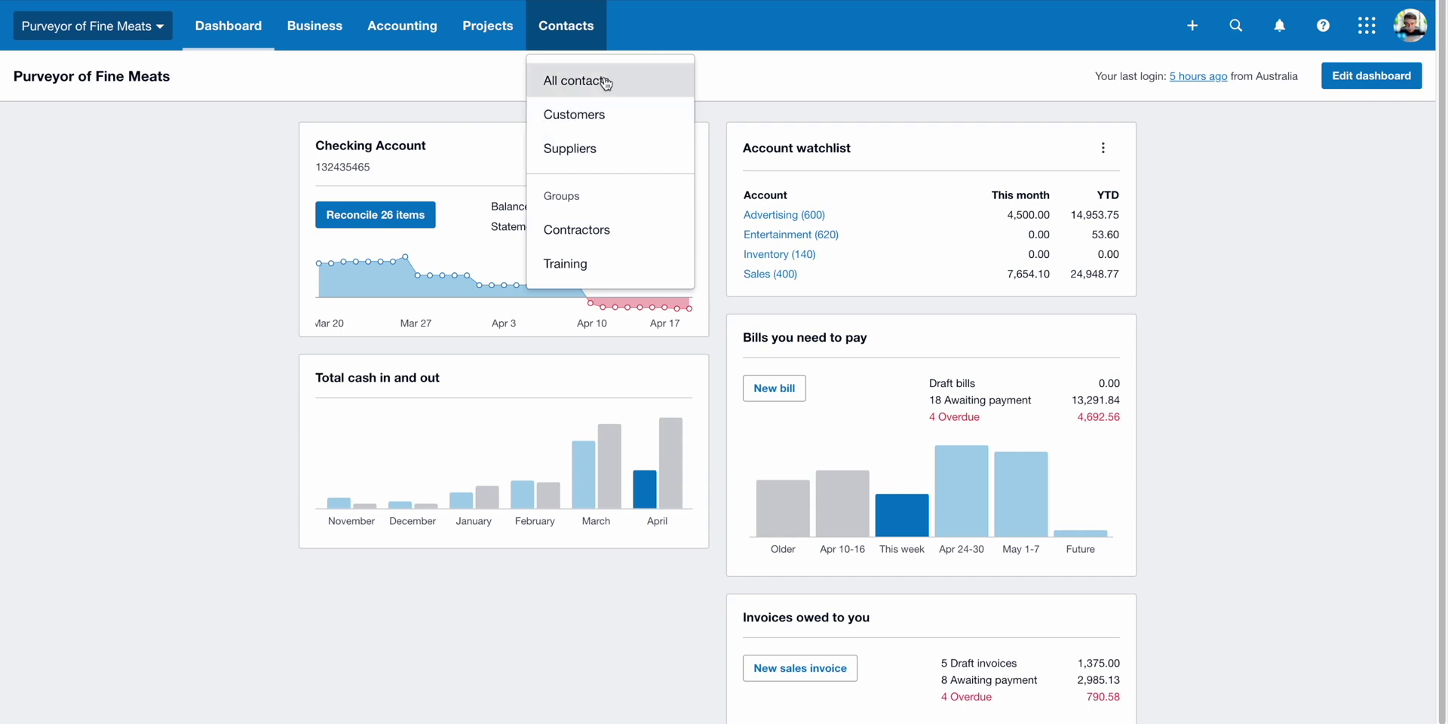
Browse all contacts and then Customers, then filter the list to Suppliers such as ABC Furniture.
left_click(606, 83)
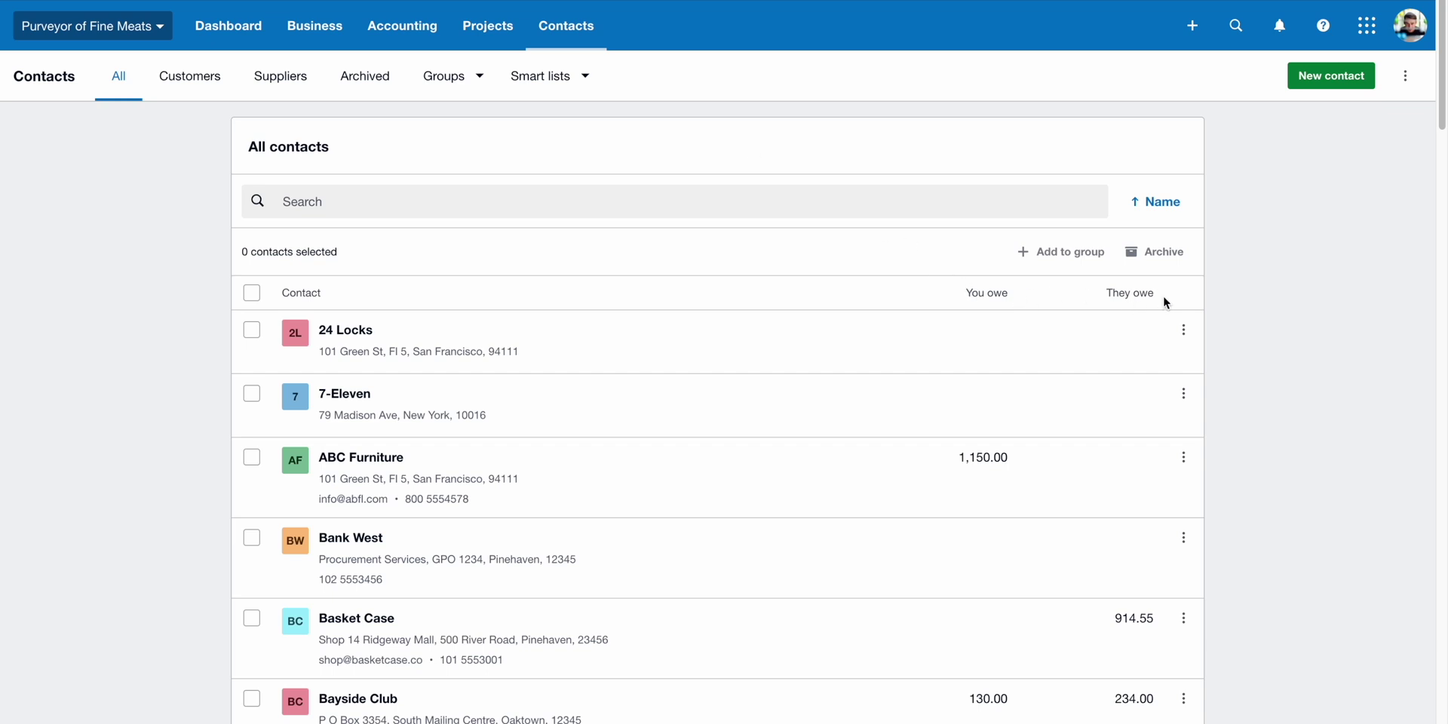
left_click(224, 85)
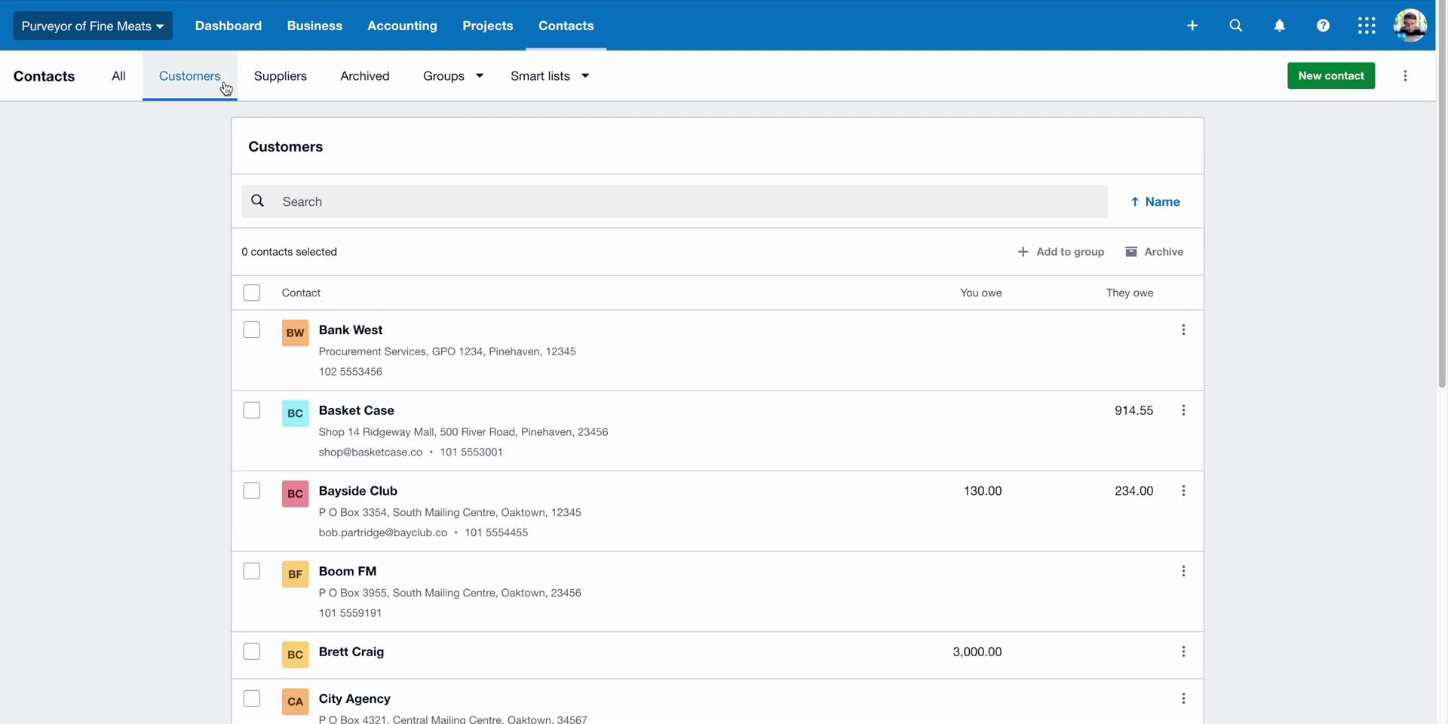
left_click(286, 83)
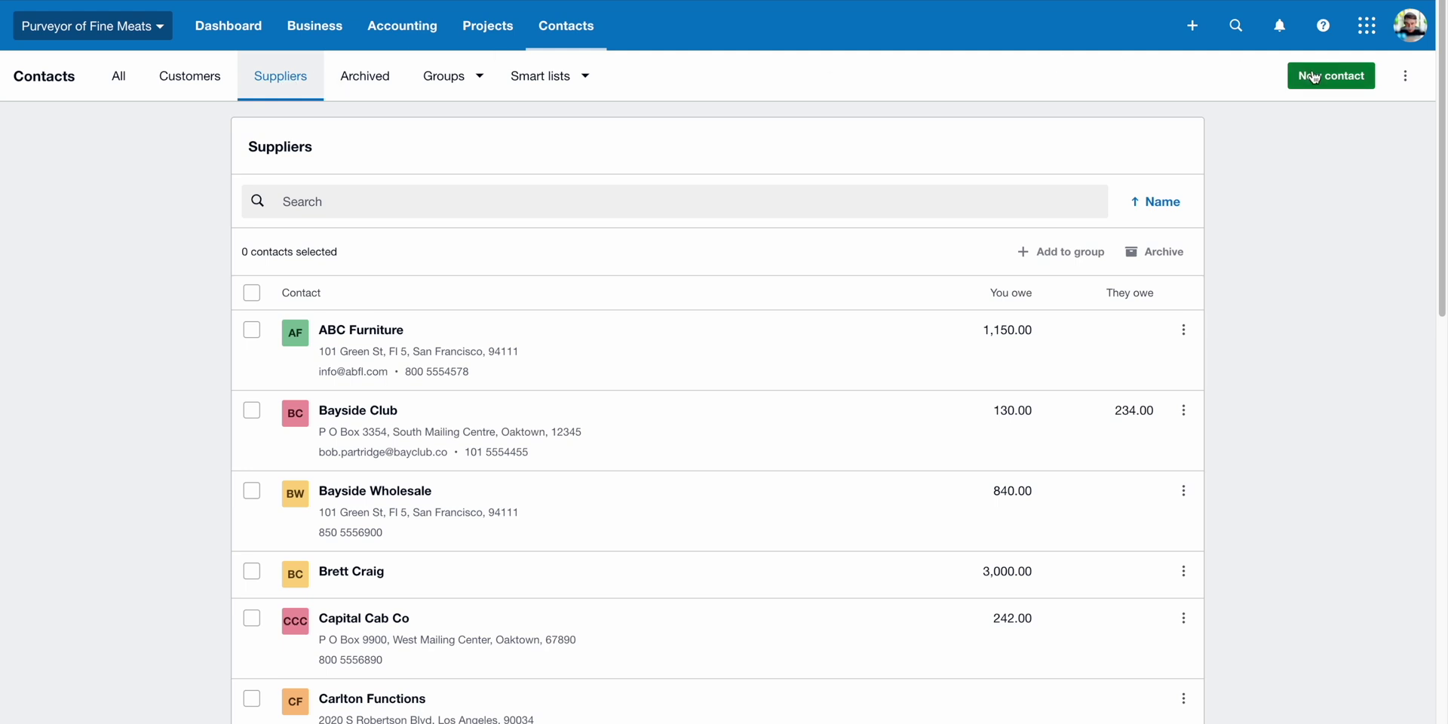
left_click(1313, 77)
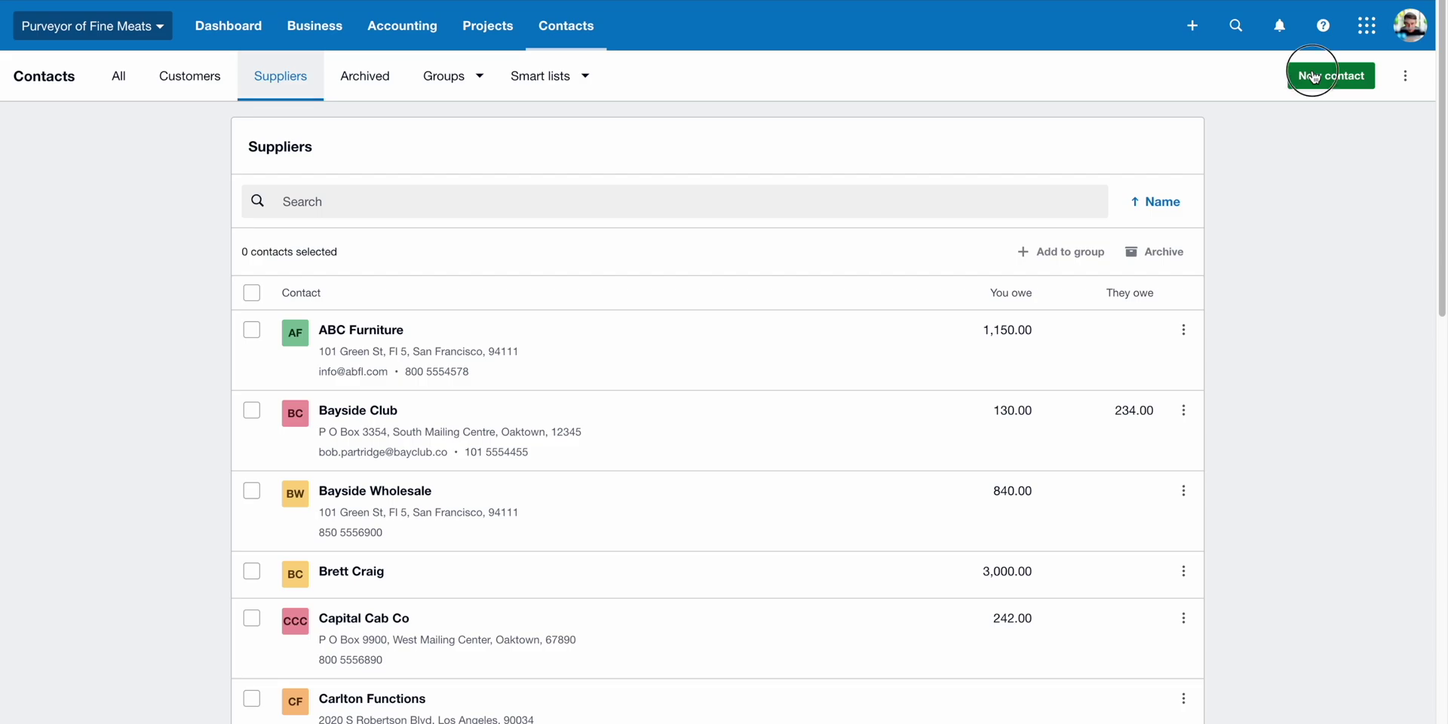